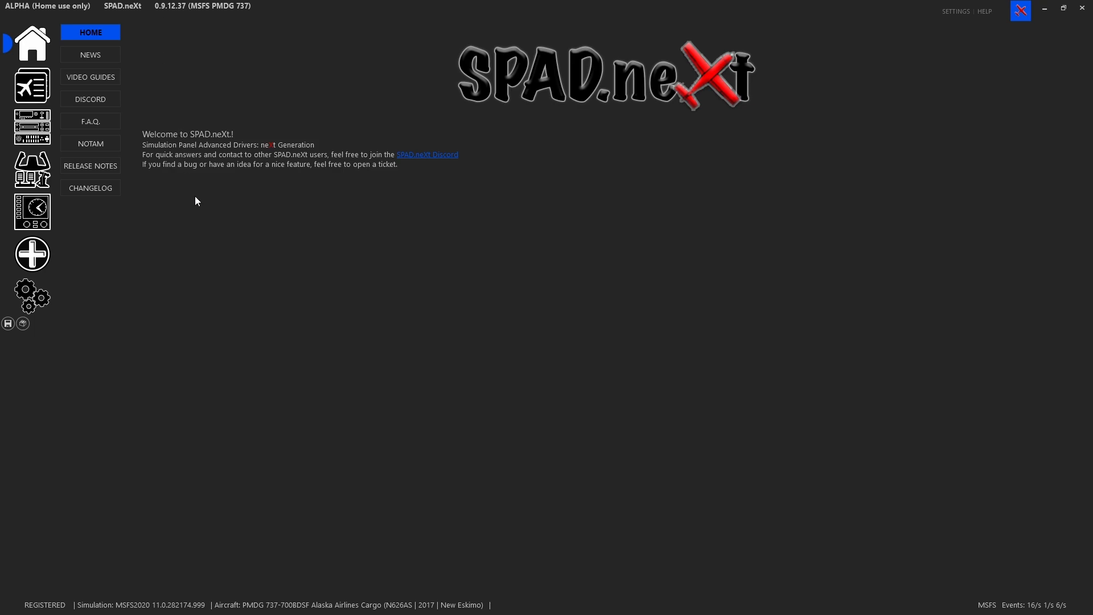
Step: Review the Expert application settings
left_click(36, 306)
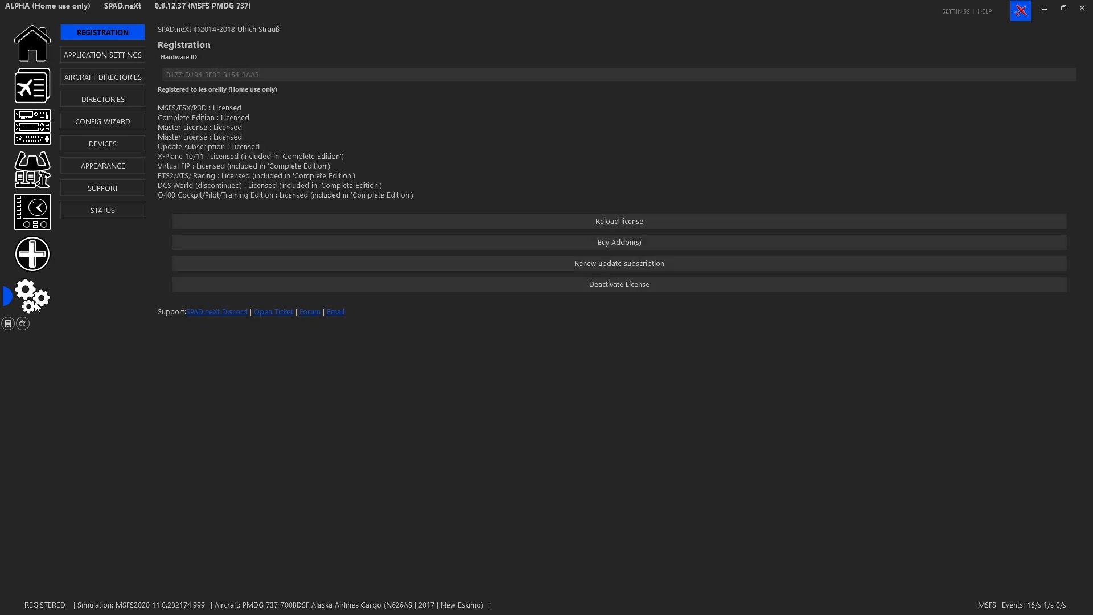
left_click(118, 57)
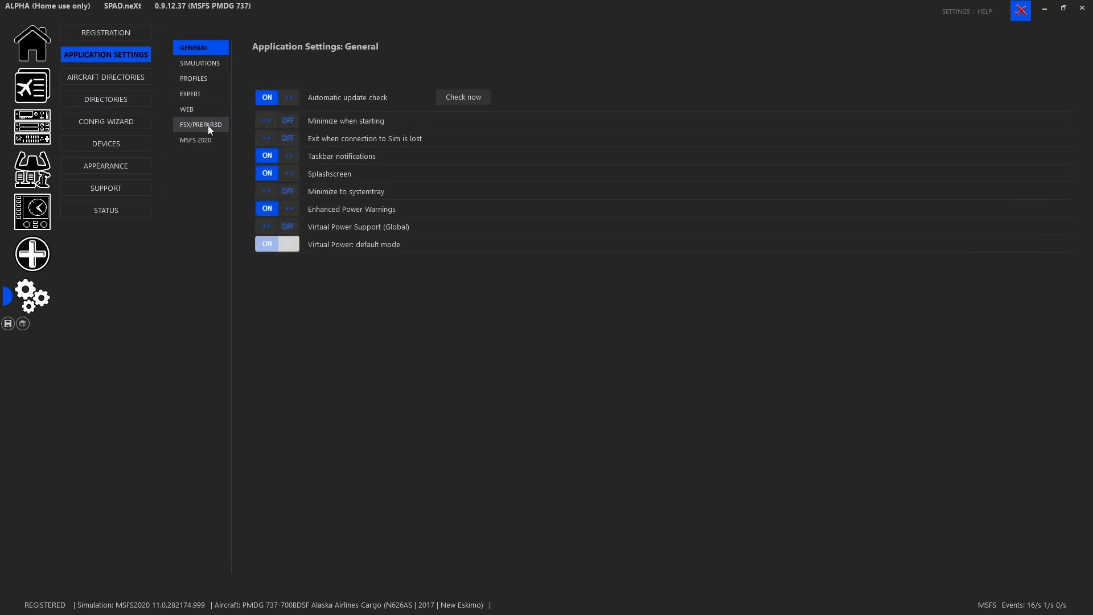
left_click(204, 94)
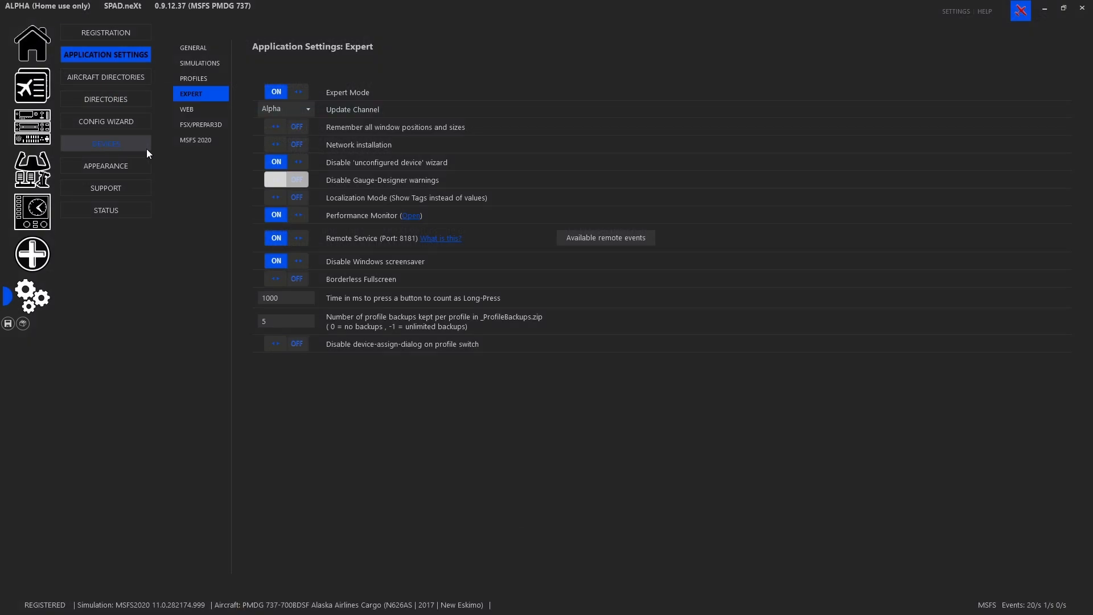
Step: Check the Saitek Multi Panel device configuration and the general application settings
left_click(144, 147)
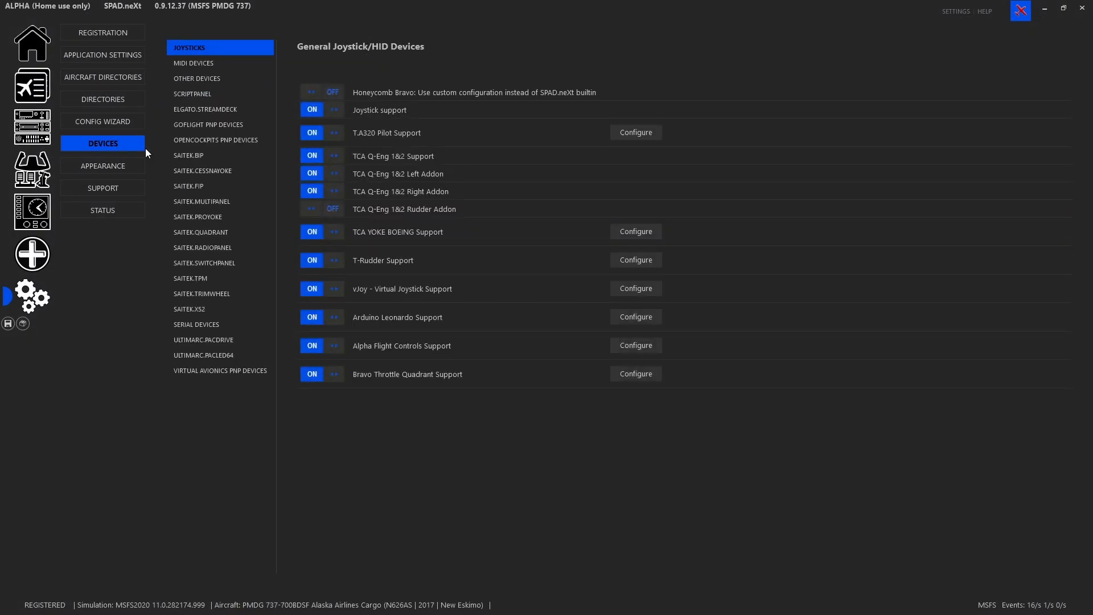
left_click(229, 207)
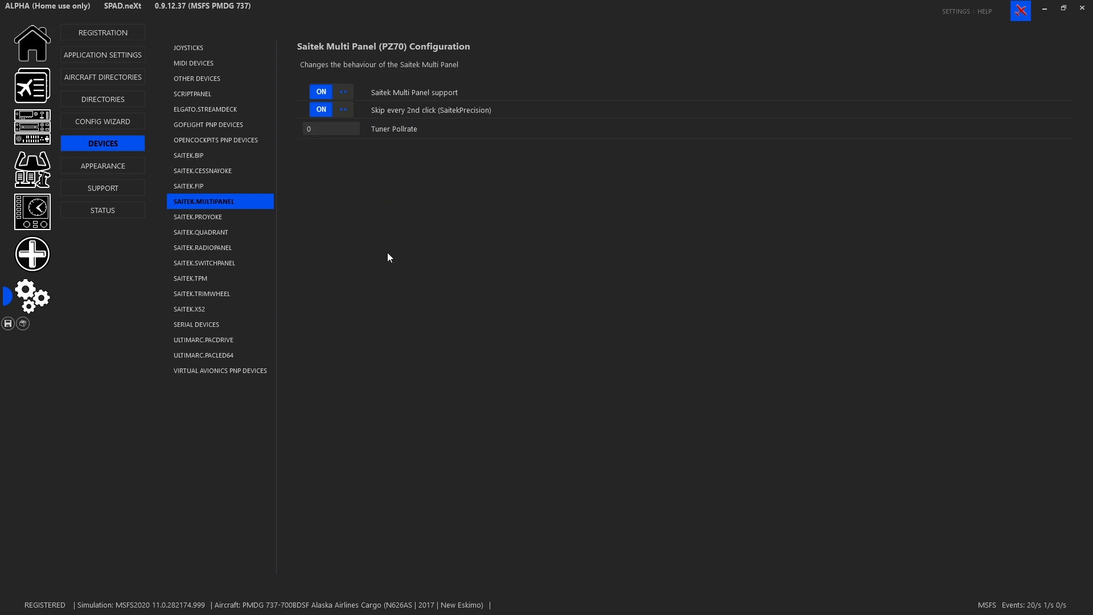
left_click(119, 54)
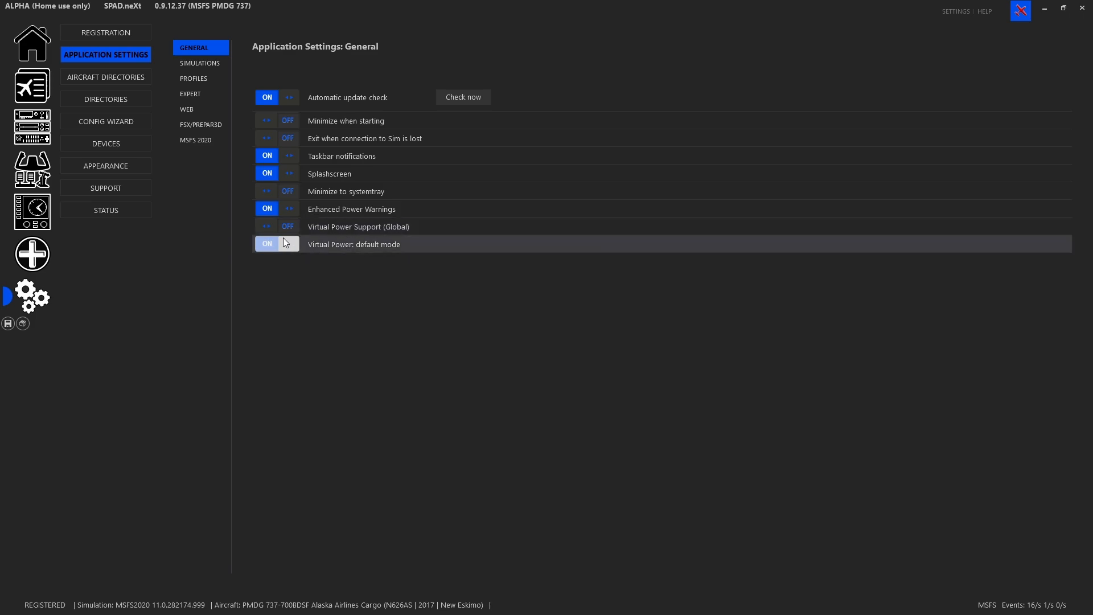
Step: Open the Multi Panel device page and inspect its power configuration
left_click(45, 134)
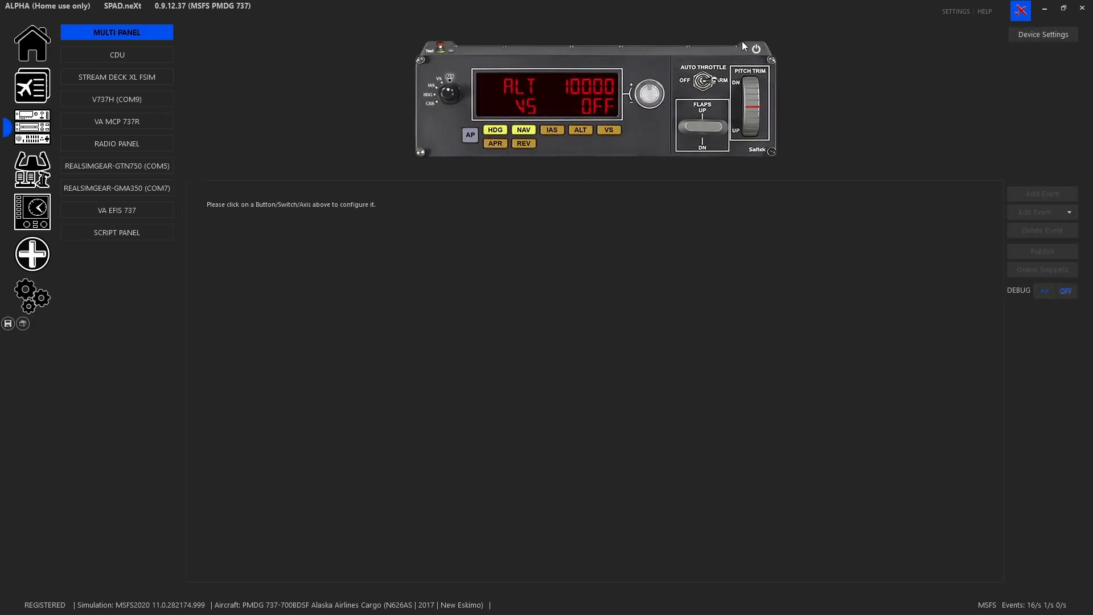
left_click(756, 49)
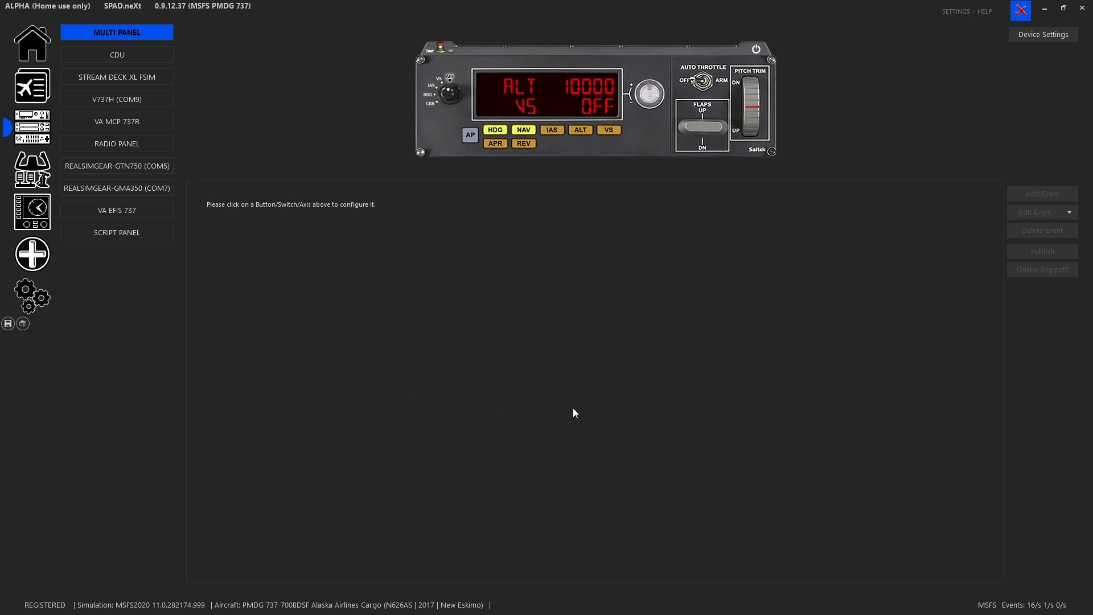
Step: Open the online snippets from the ALT selector, turn off the current-aircraft filter and list the Multi Panel's Complete Device snippets
left_click(582, 81)
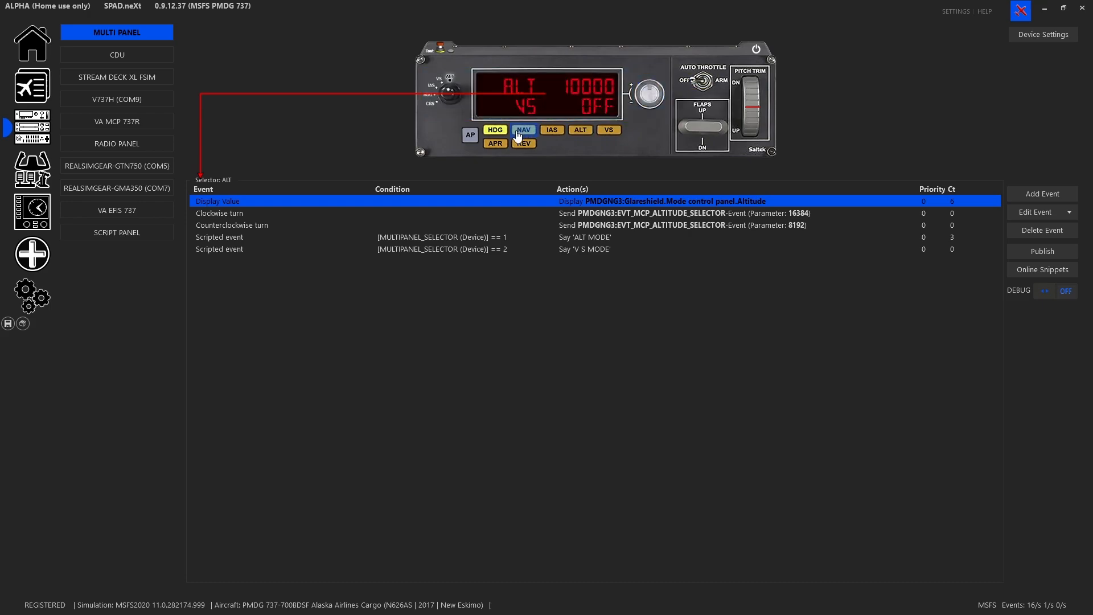
left_click(1043, 269)
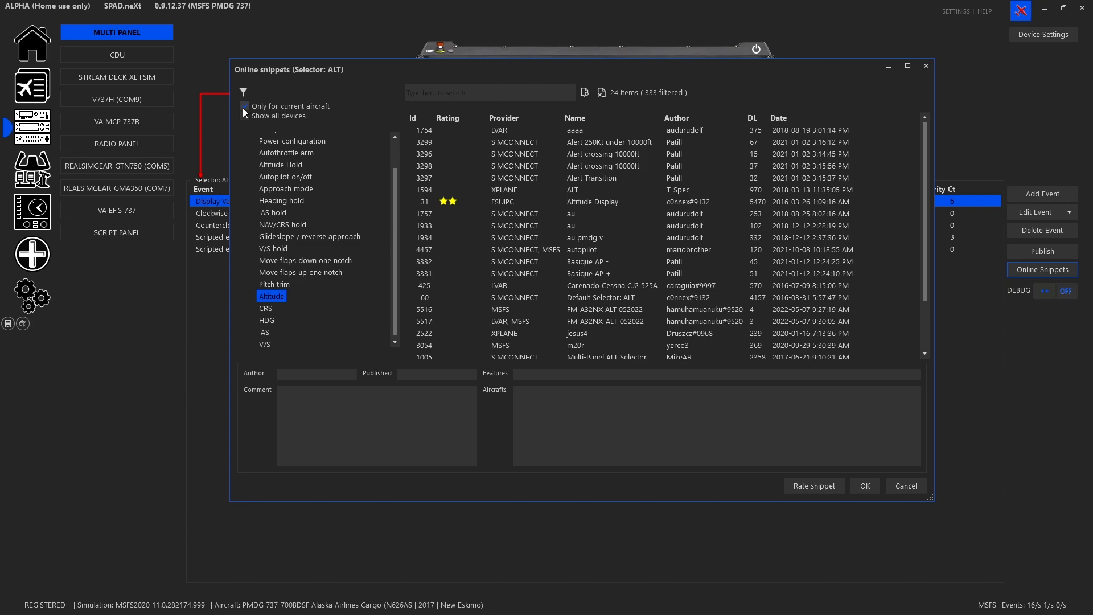
left_click(244, 106)
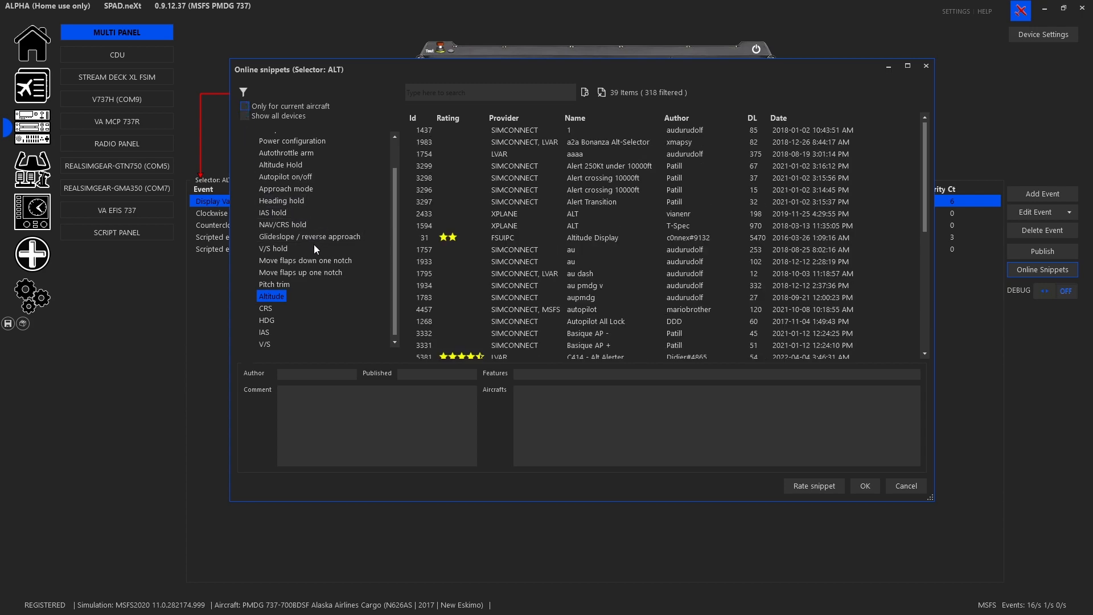
scroll(313, 245, "up", 1)
left_click(280, 163)
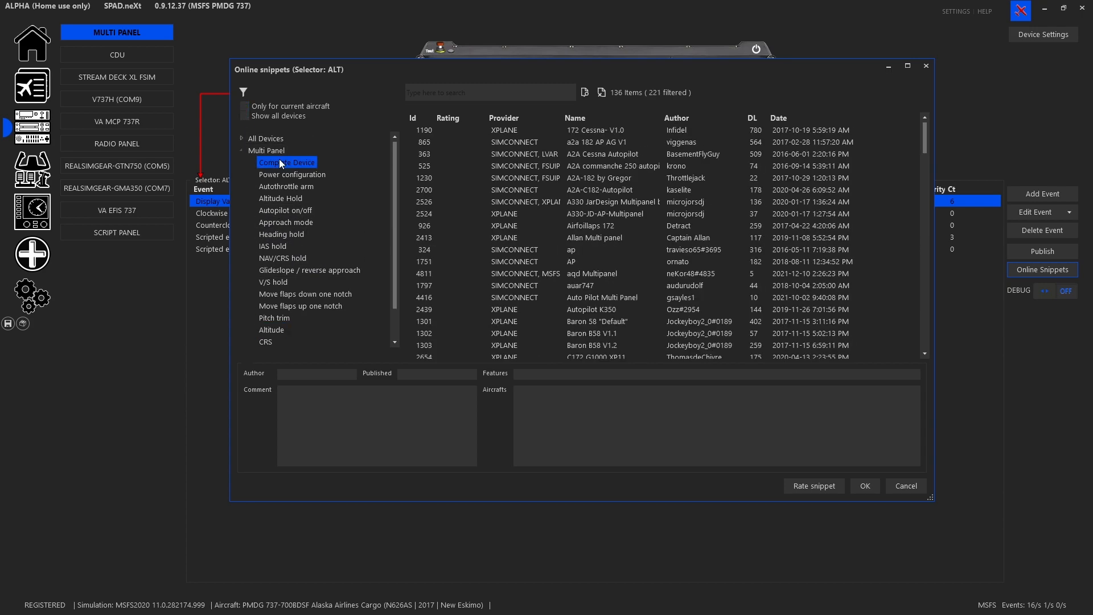
Step: Search the snippets for "pmdg 737" and widen the window and the Name column
left_click(456, 97)
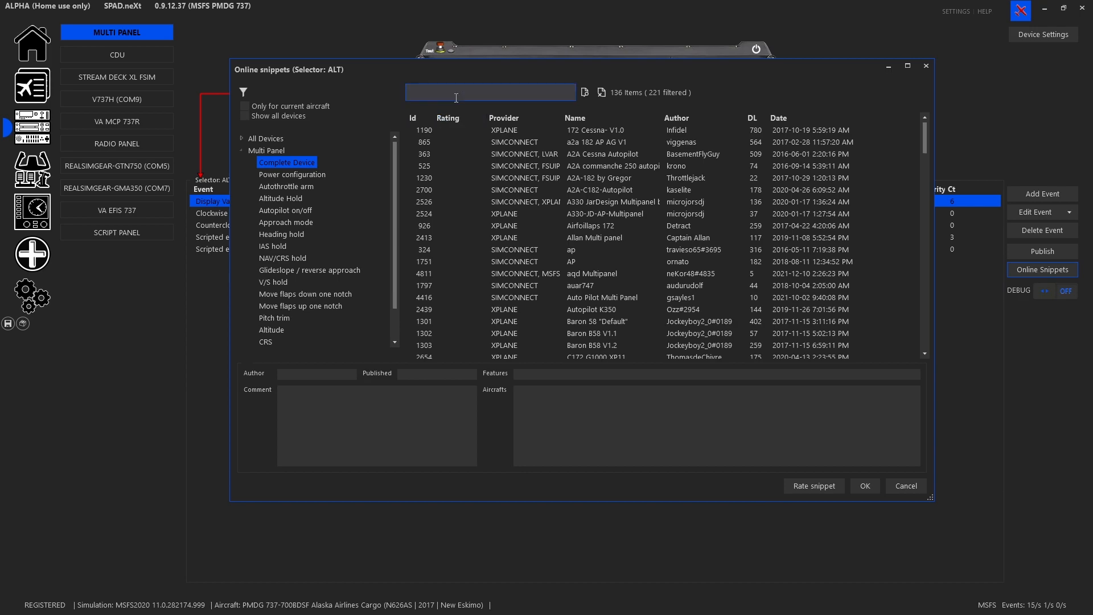
type("pm")
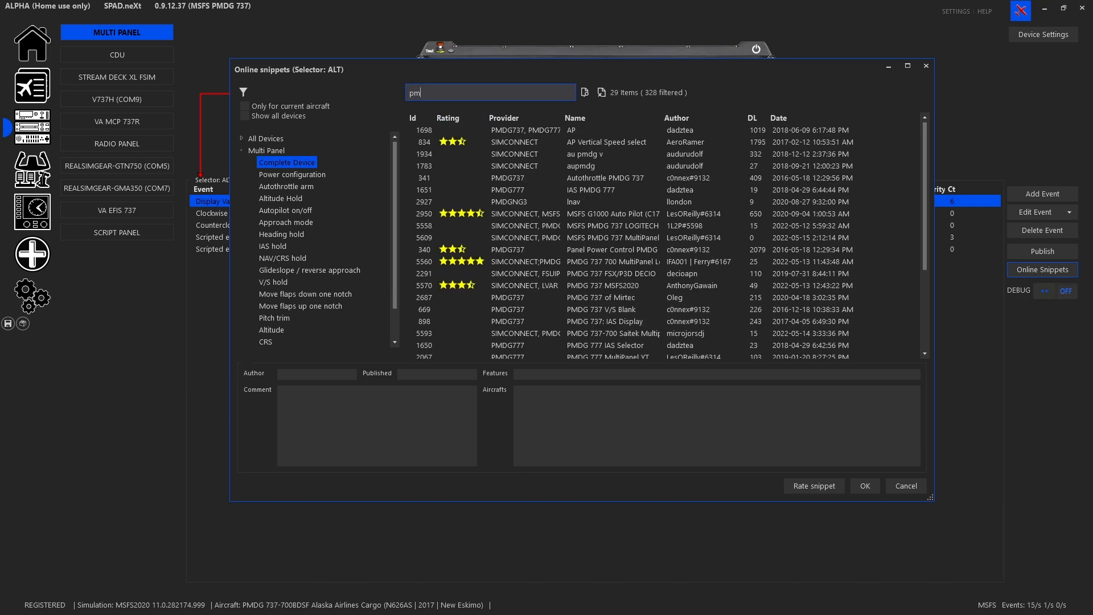
type("dg")
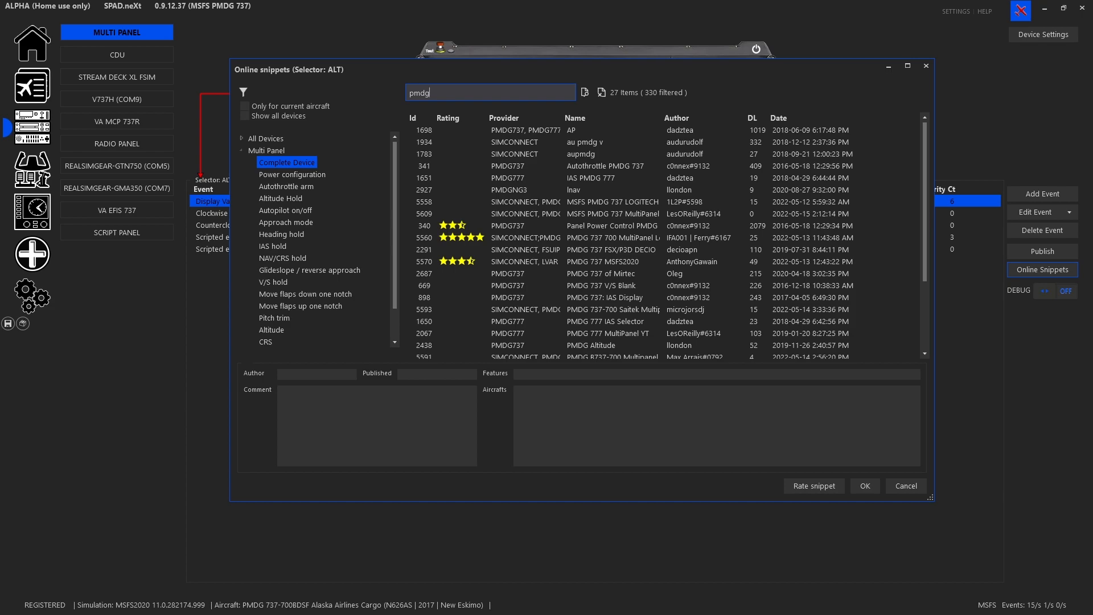
type(" 737")
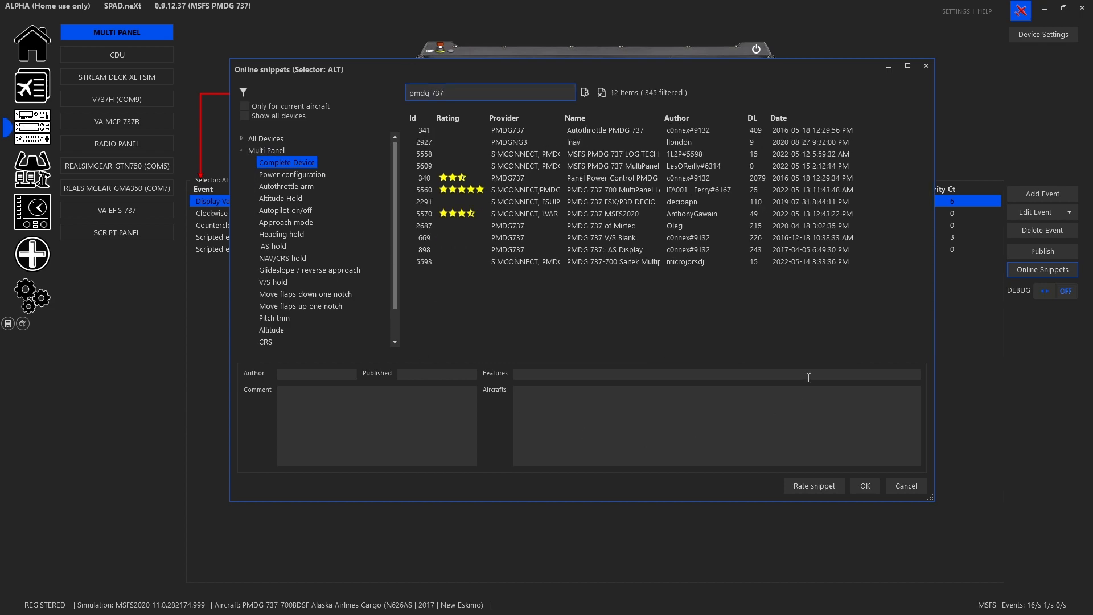
left_click_drag(931, 293, 1028, 293)
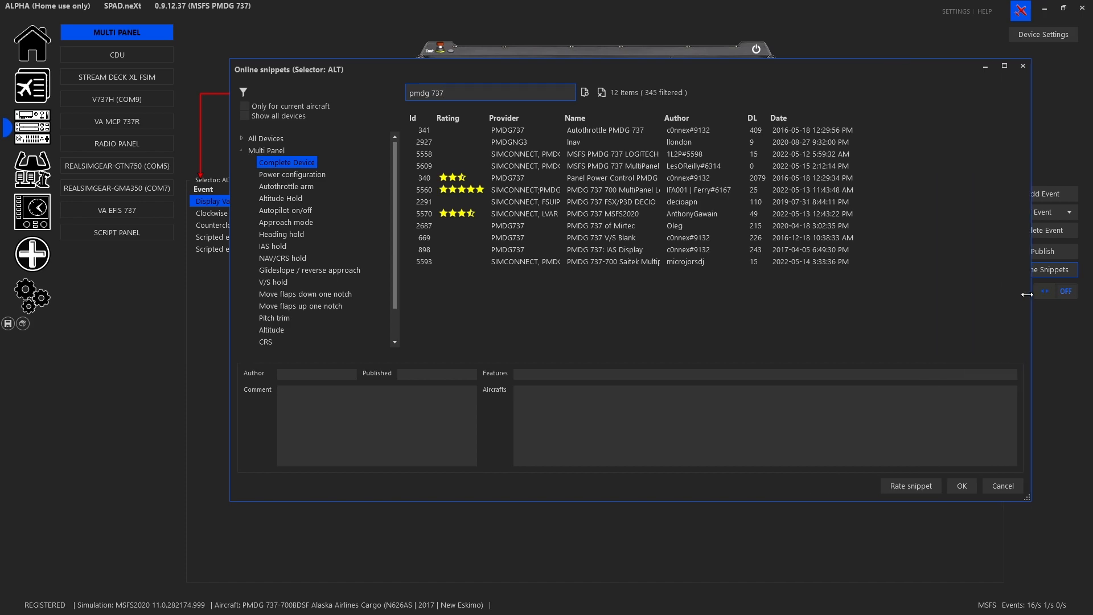
left_click_drag(660, 119, 725, 121)
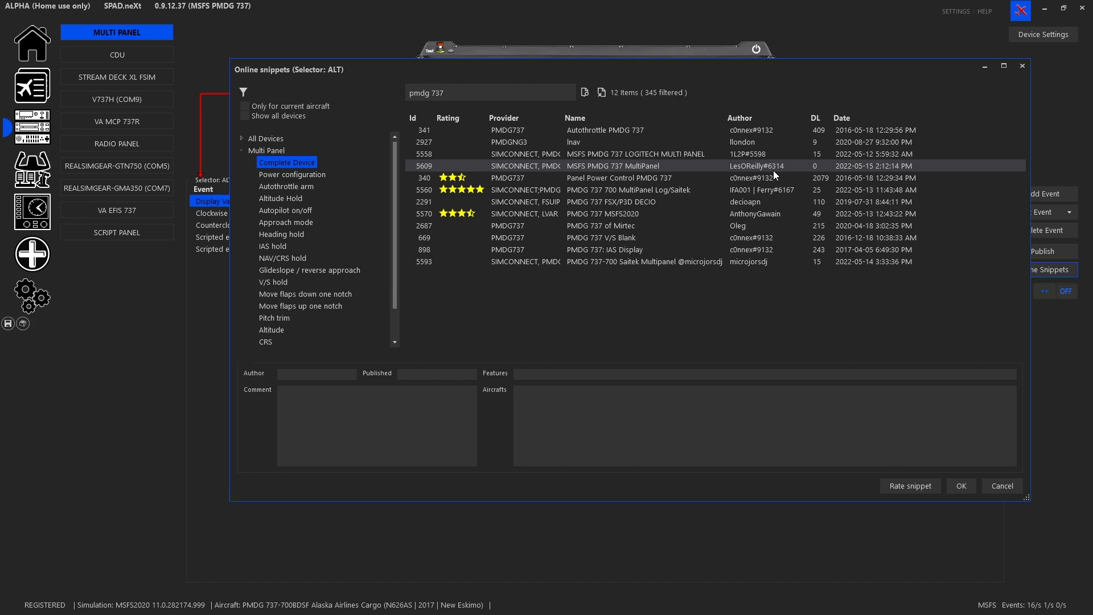
Step: Import the MSFS PMDG 737 MultiPanel snippet, replacing all events defined for the device, and save the profile
left_click(773, 168)
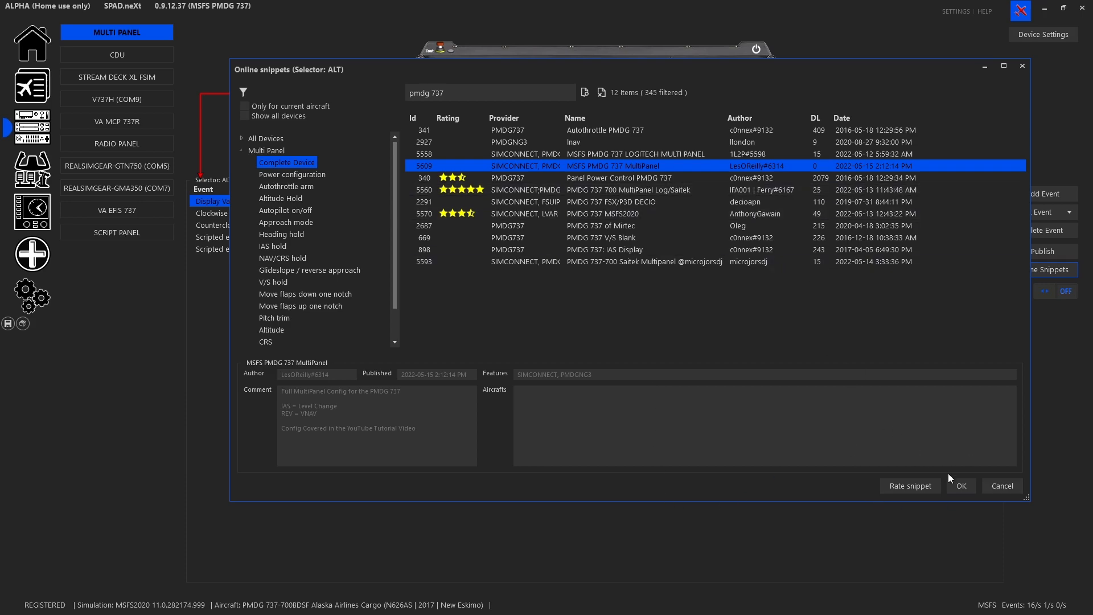
left_click(970, 487)
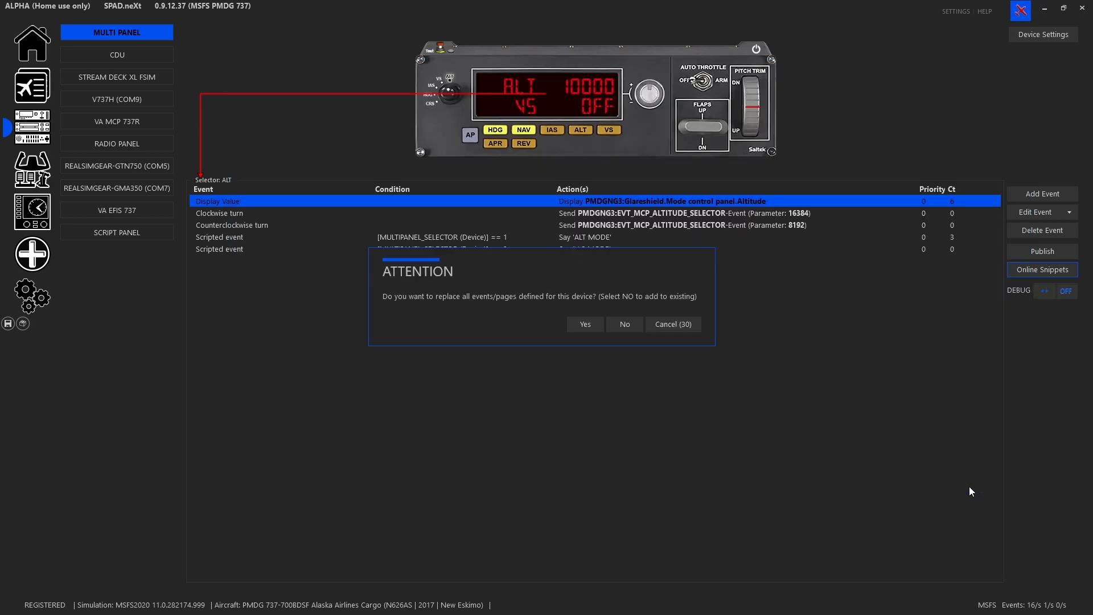
left_click(590, 326)
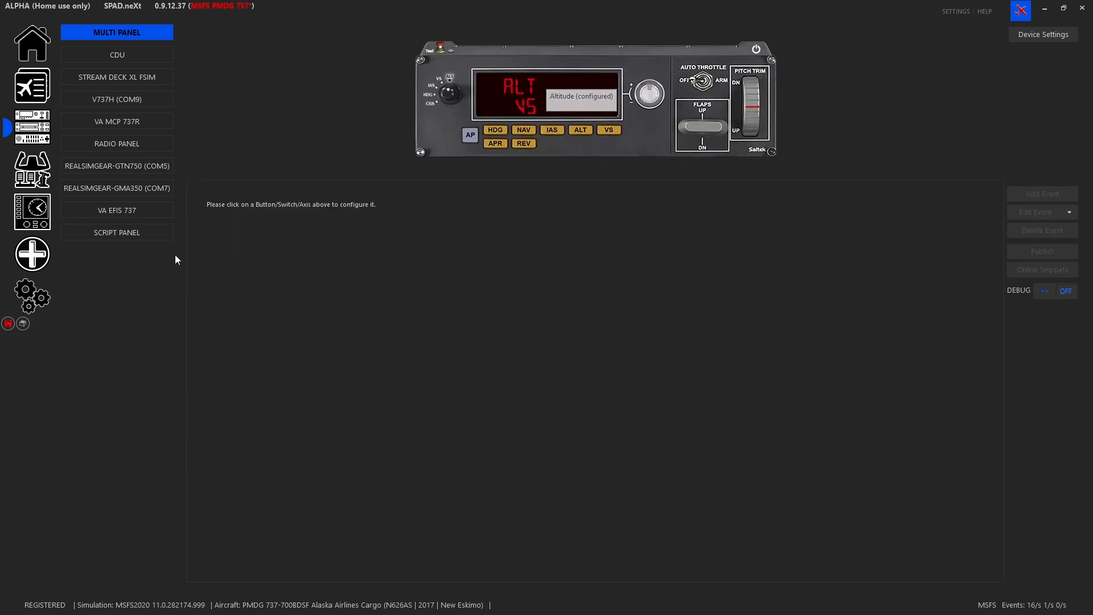
left_click(8, 324)
Step: Examine the ALT selector's Display Value, Clockwise turn and Counterclockwise turn events
left_click(548, 107)
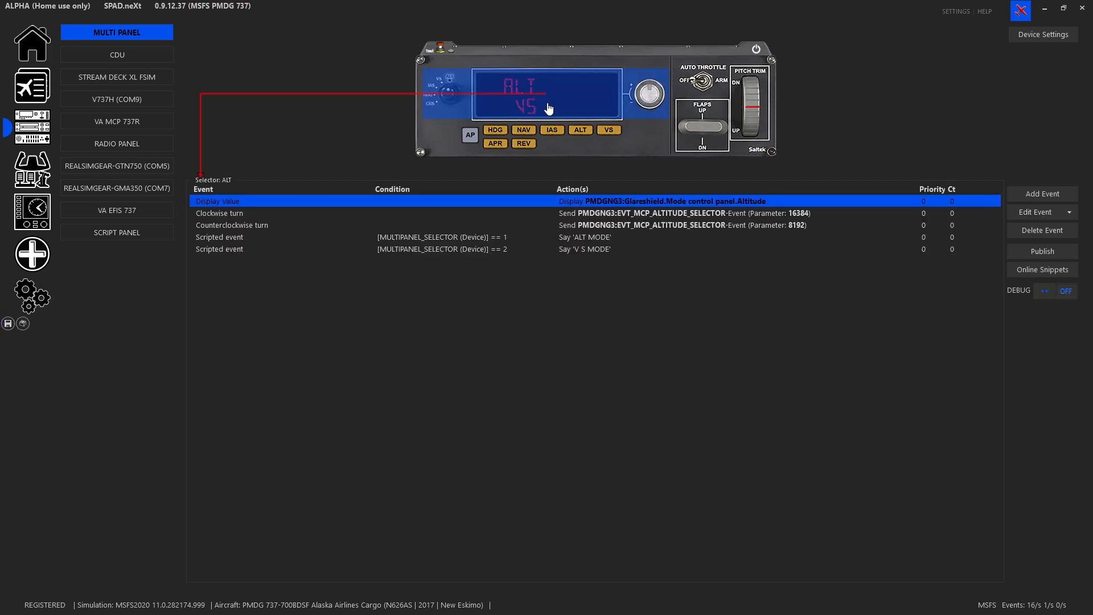
left_click(674, 217)
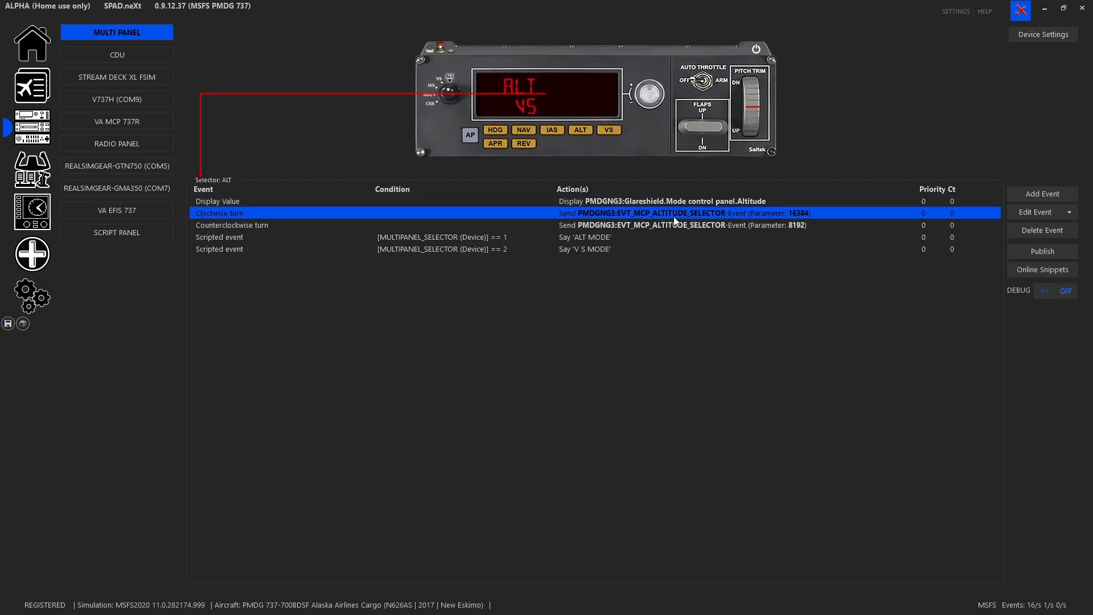
left_click(660, 228)
left_click(657, 203)
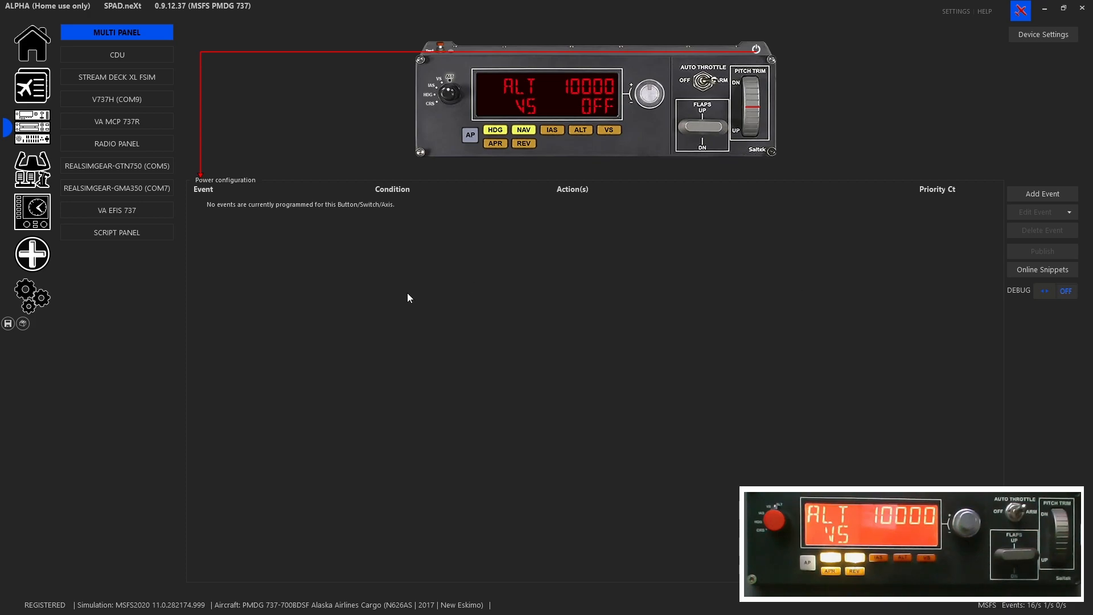
Step: Start a new Display Value event for the ALT selector with a display action targeting Altitude
left_click(541, 107)
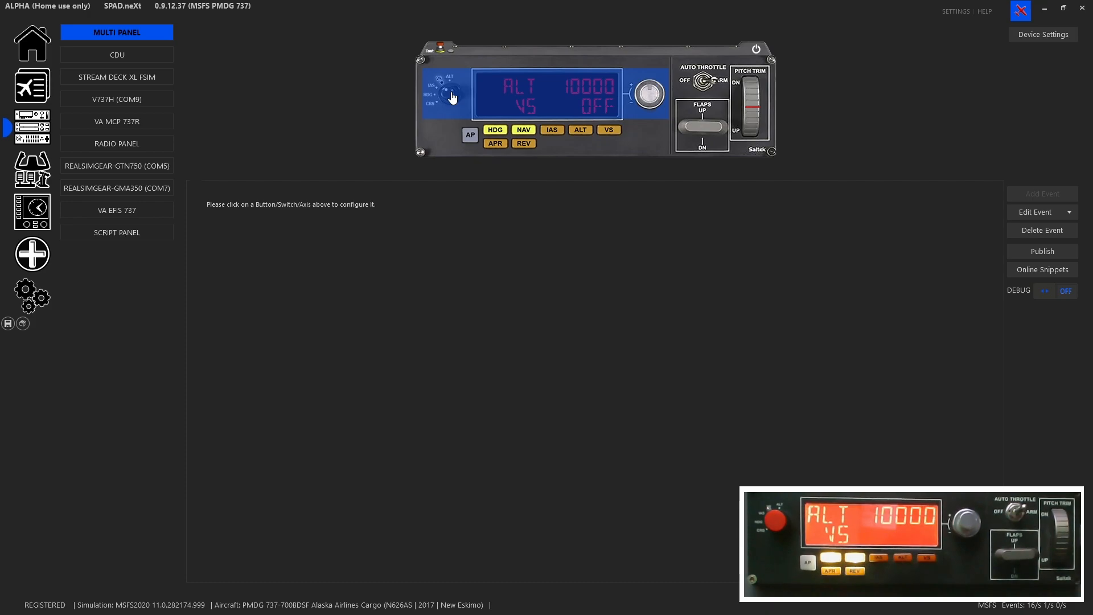
left_click(574, 101)
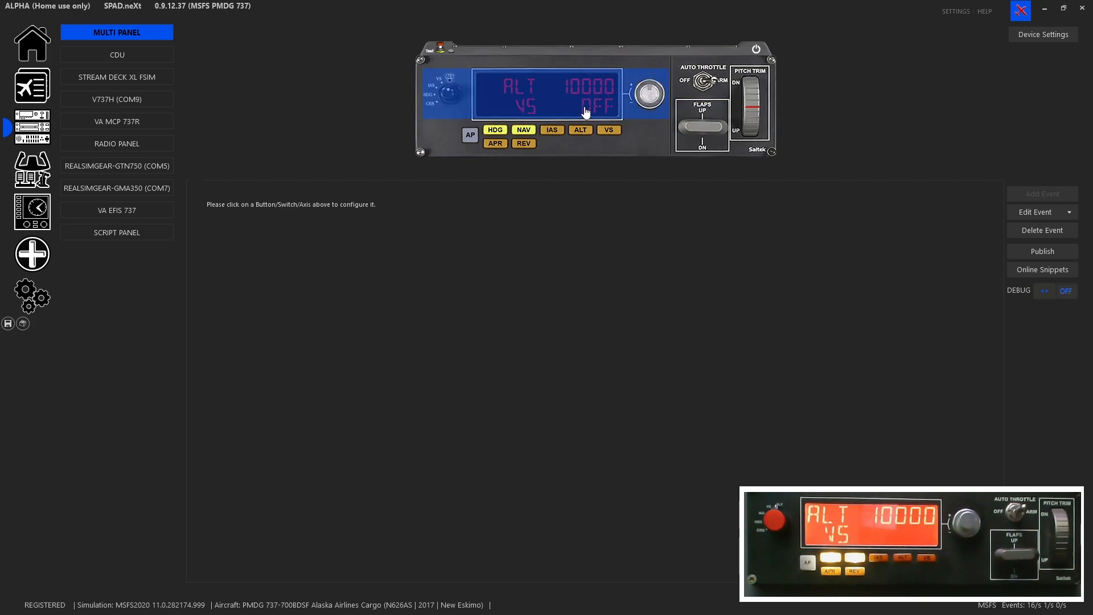
left_click(586, 112)
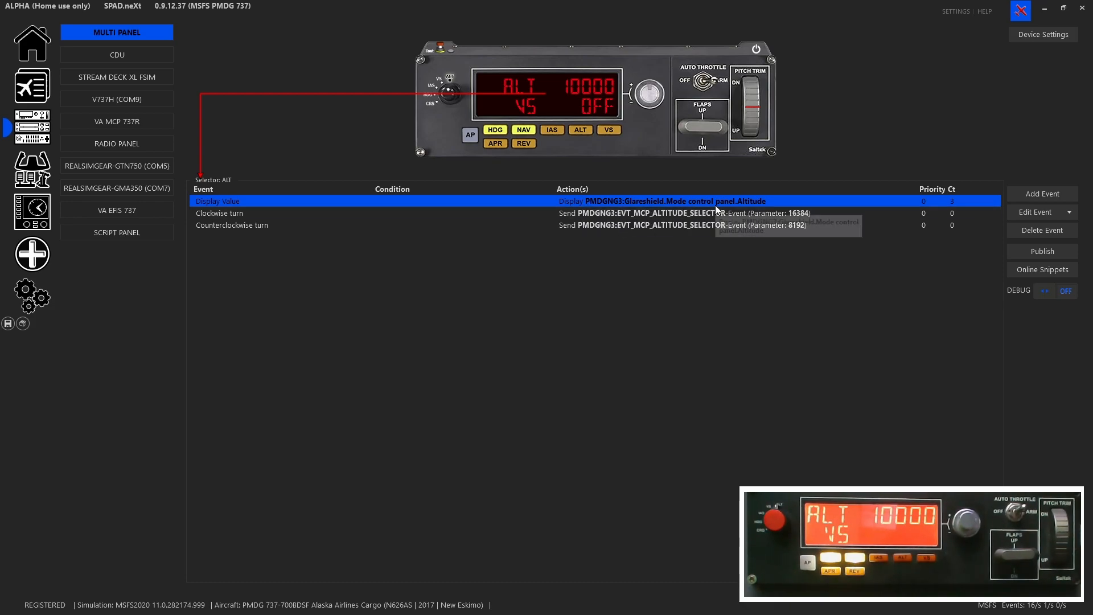
left_click(1042, 194)
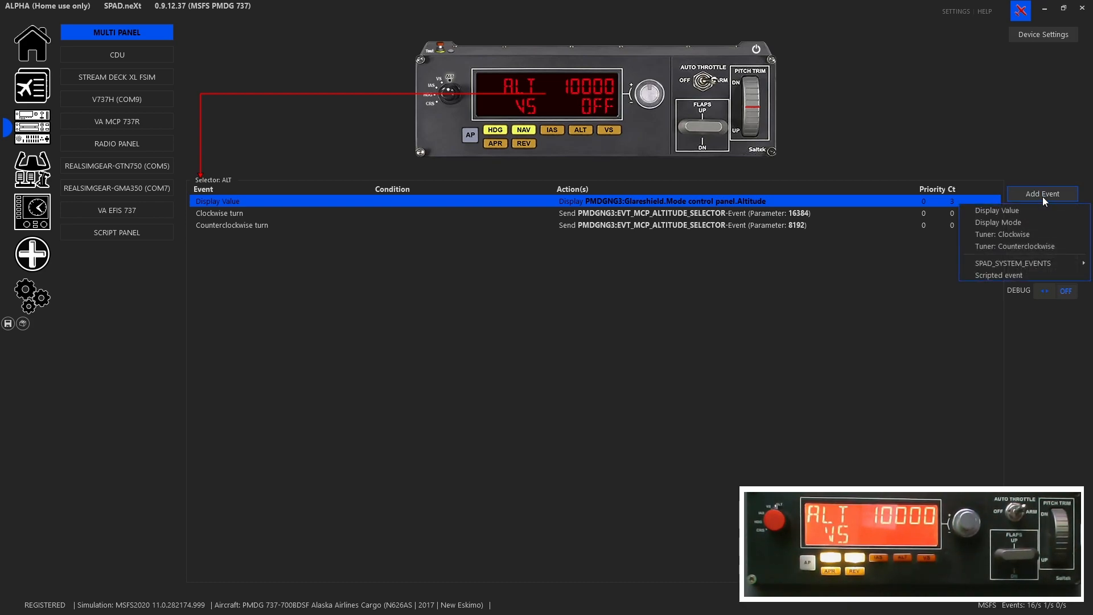
left_click(990, 212)
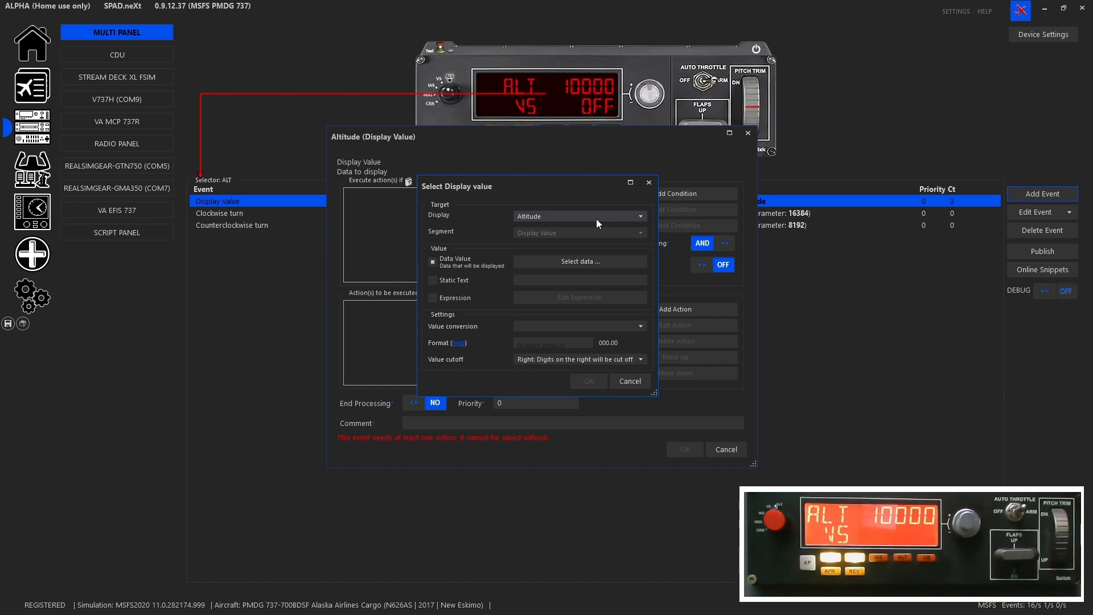
Step: Find "mcp" in the PMDG 737 NGXu data and assign Glareshield.Mode control panel.Altitude as the displayed data value
left_click(572, 261)
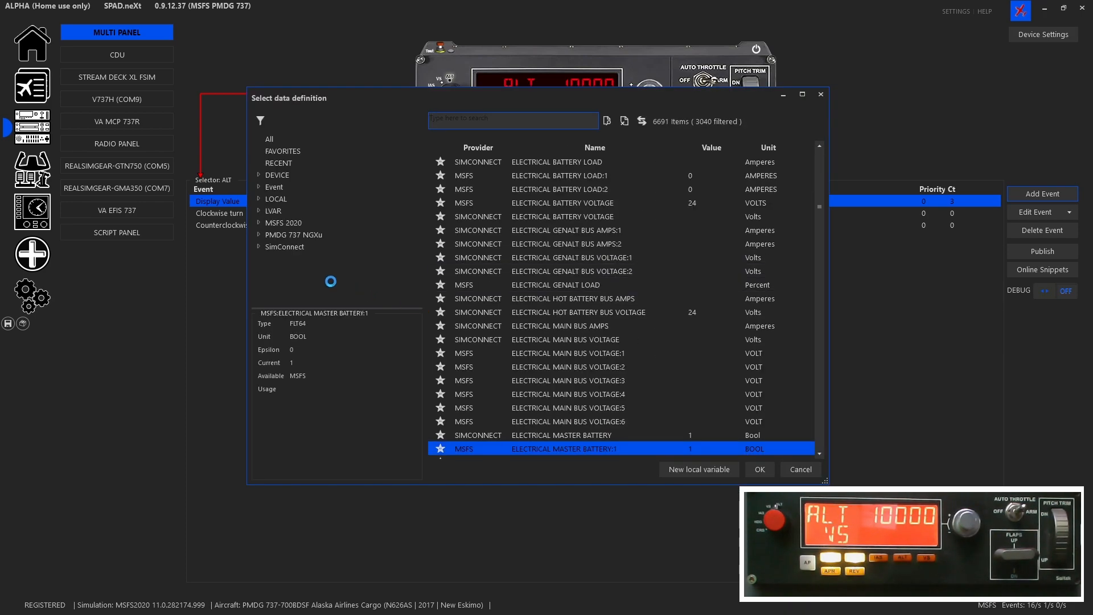
left_click(308, 234)
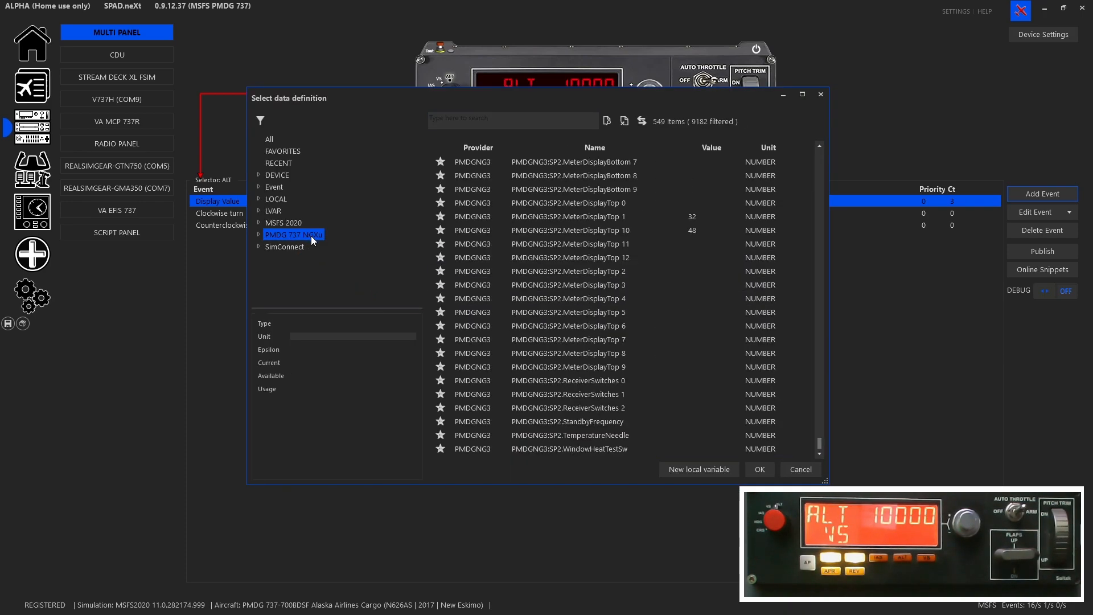
left_click(509, 129)
type("mcp")
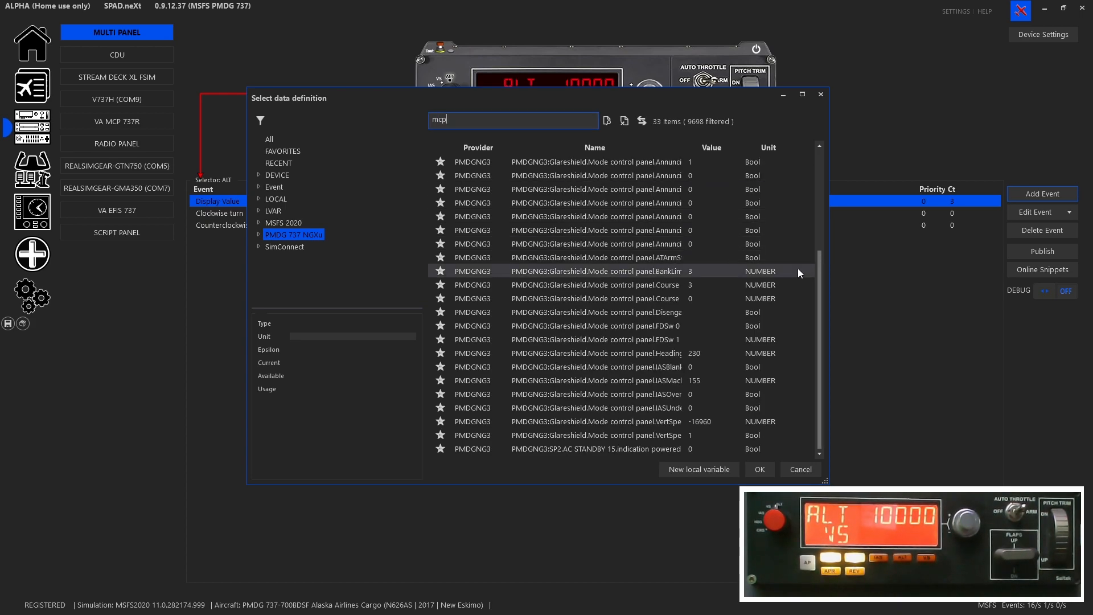
left_click_drag(829, 282, 964, 279)
scroll(670, 247, "up", 4)
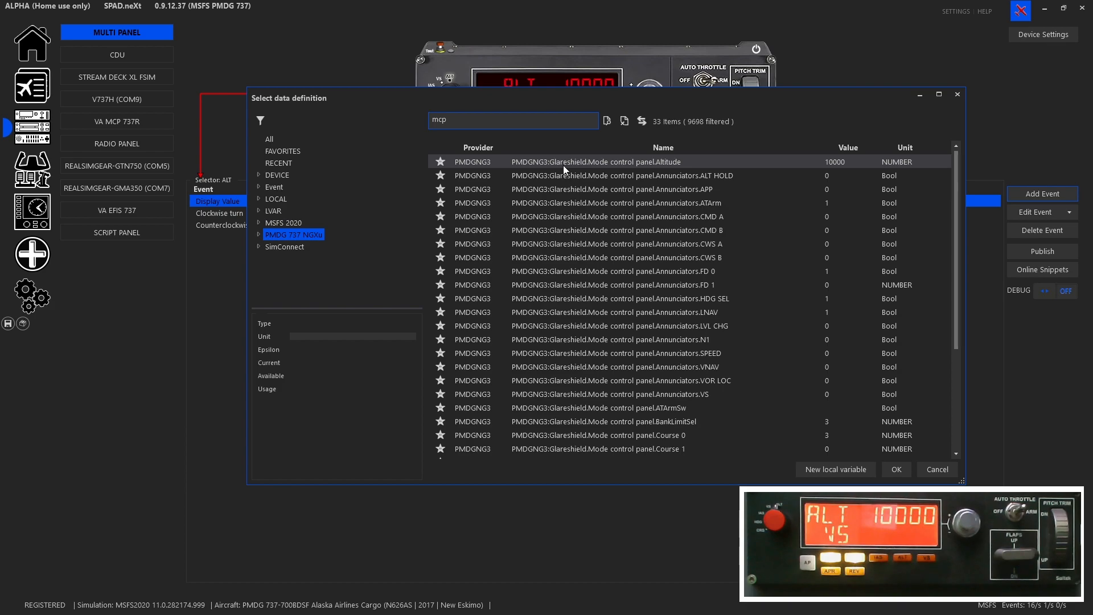
left_click(619, 164)
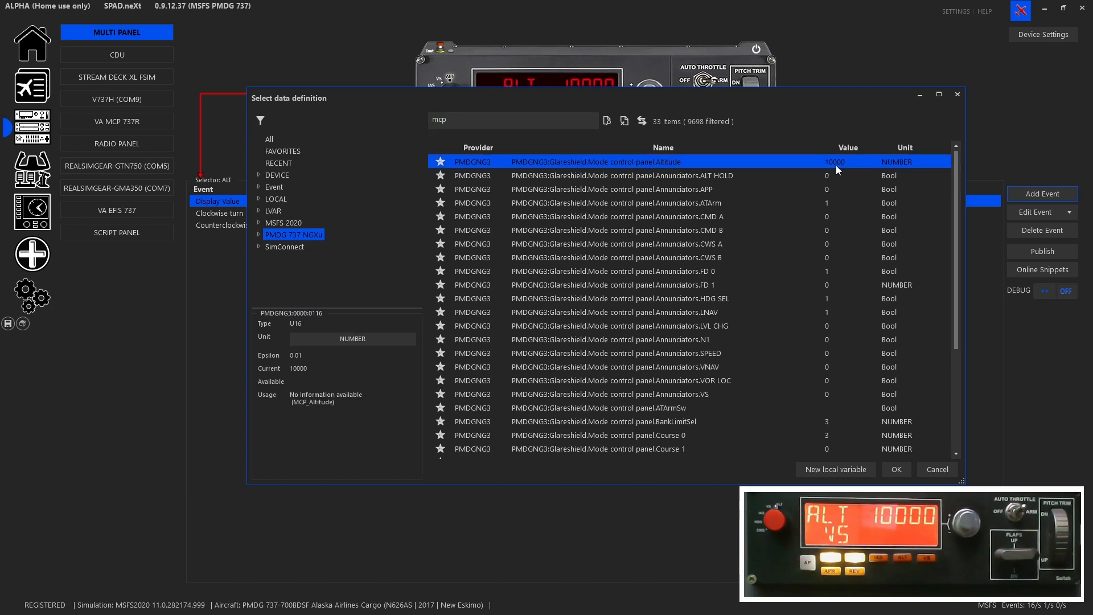
left_click(903, 472)
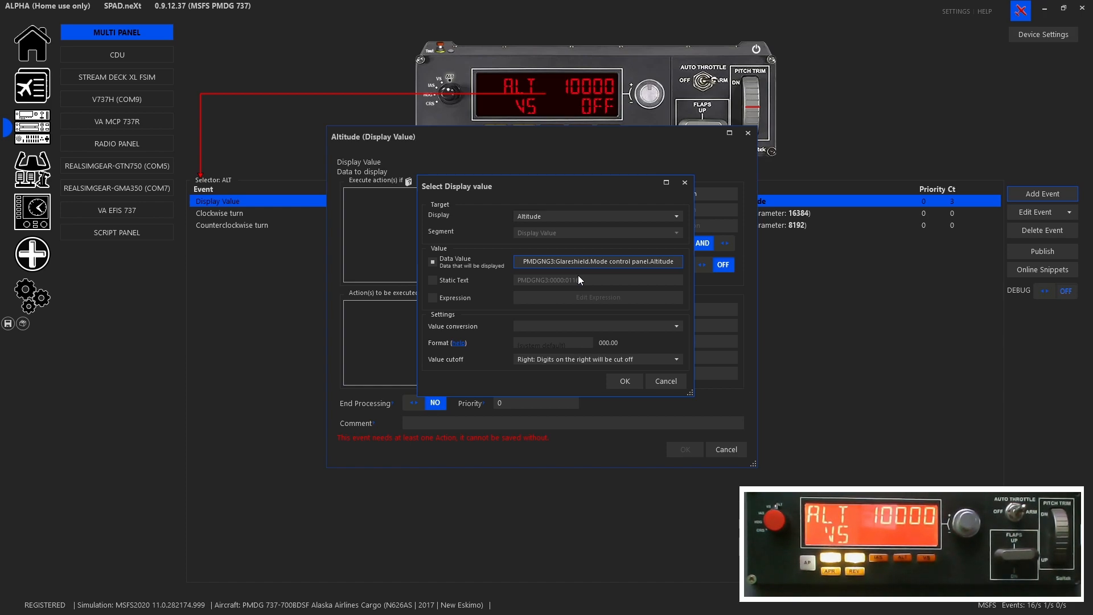
Step: Discard the new display action and the unsaved Display Value event for the ALT selector
left_click(584, 344)
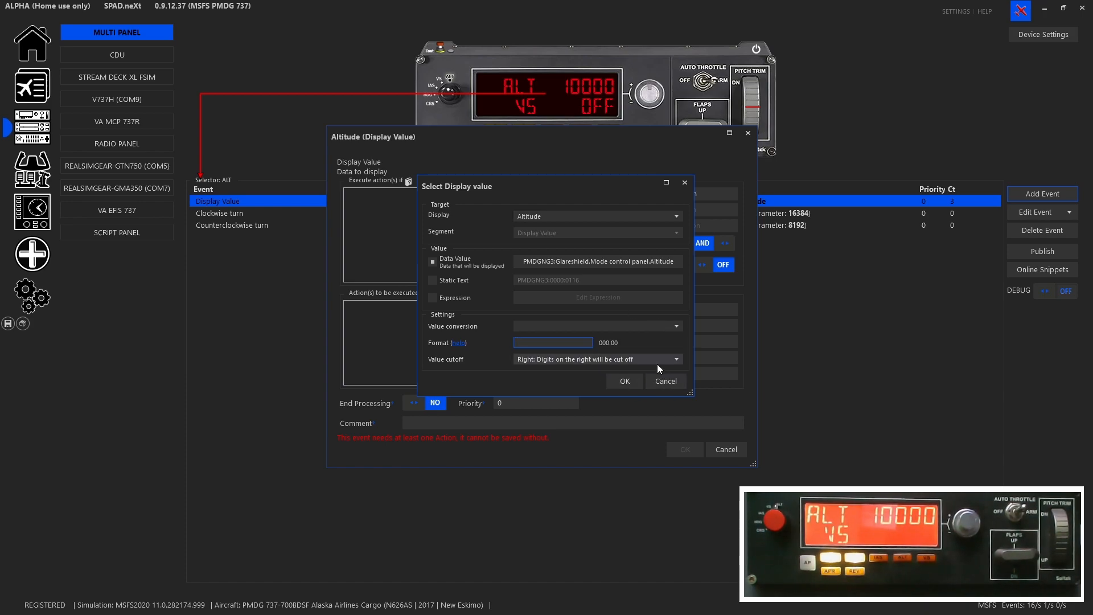
left_click(680, 382)
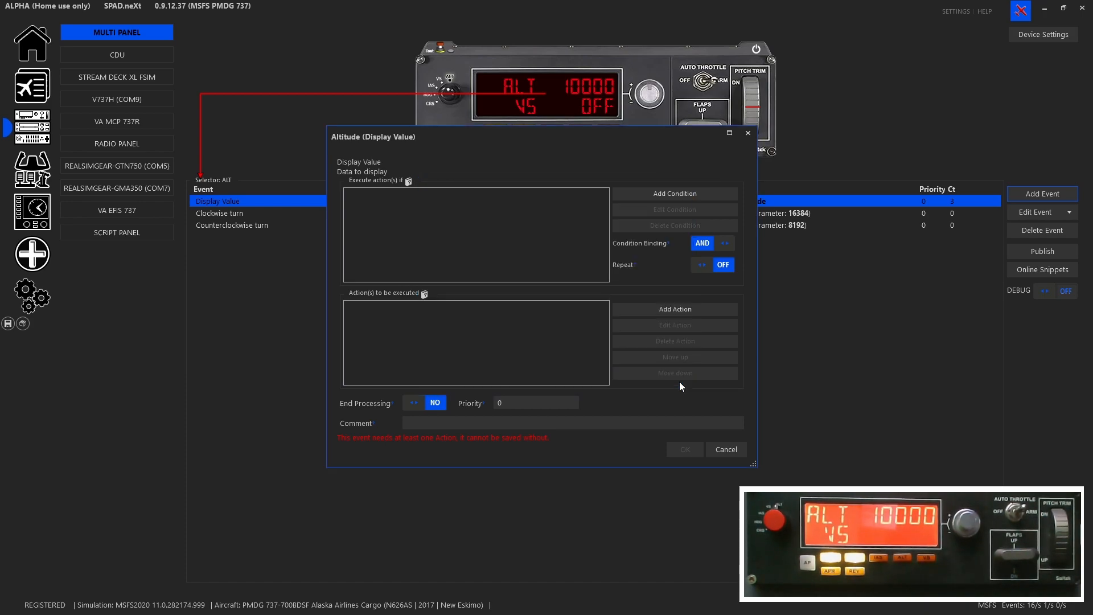
Step: Add a clockwise tuner event to the ALT selector that sends simulation event PMDGNG3:EVT_MCP_ALTITUDE_SELECTOR, filtering the PMDG 737 NGXu events by "mcp"
left_click(1041, 196)
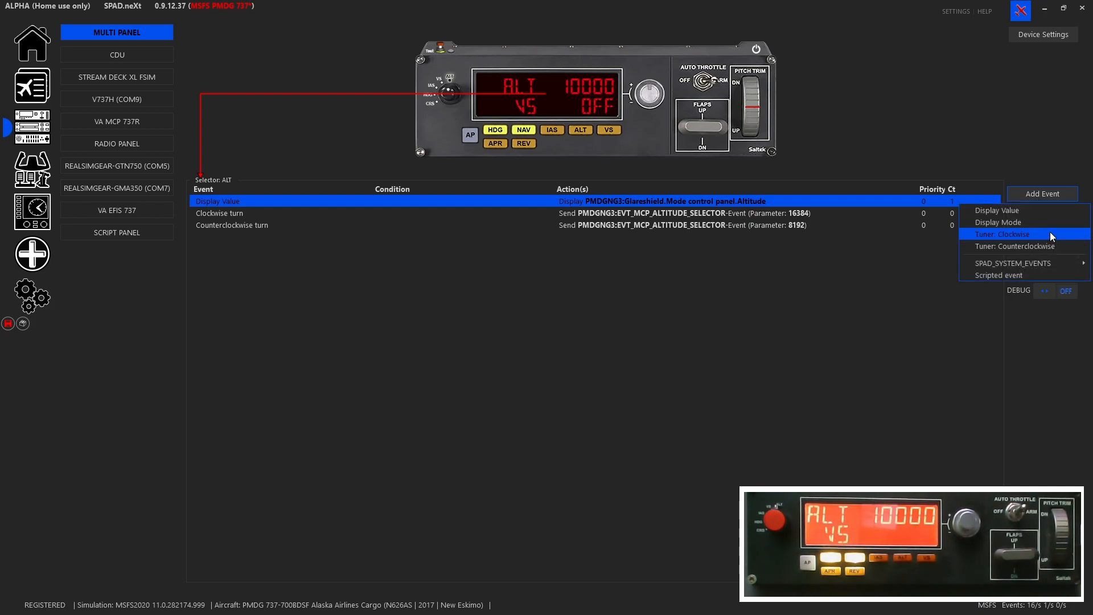
left_click(1013, 235)
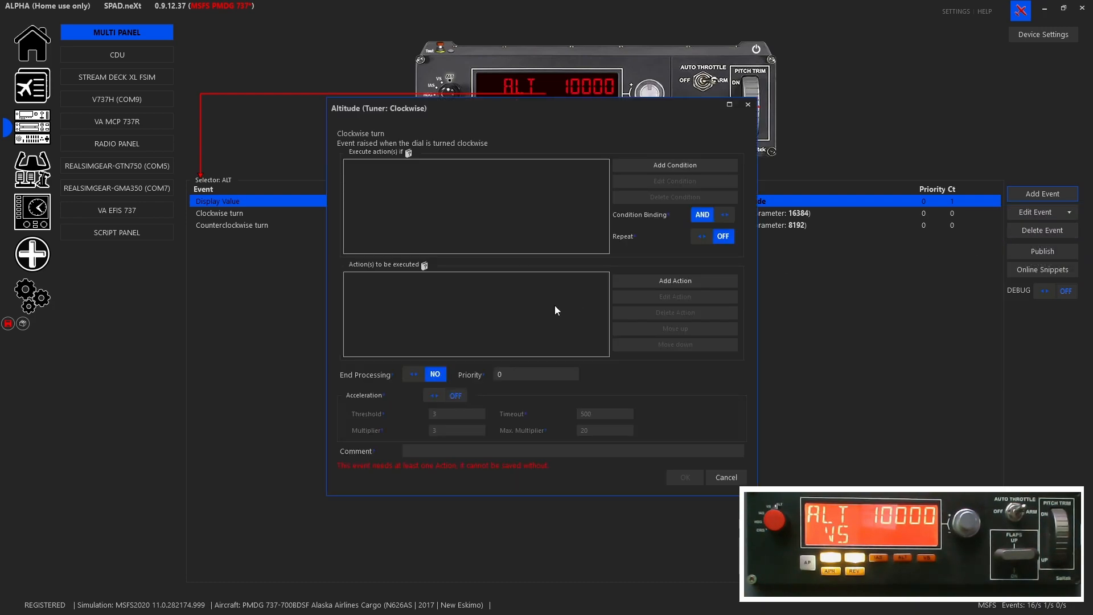
left_click(634, 283)
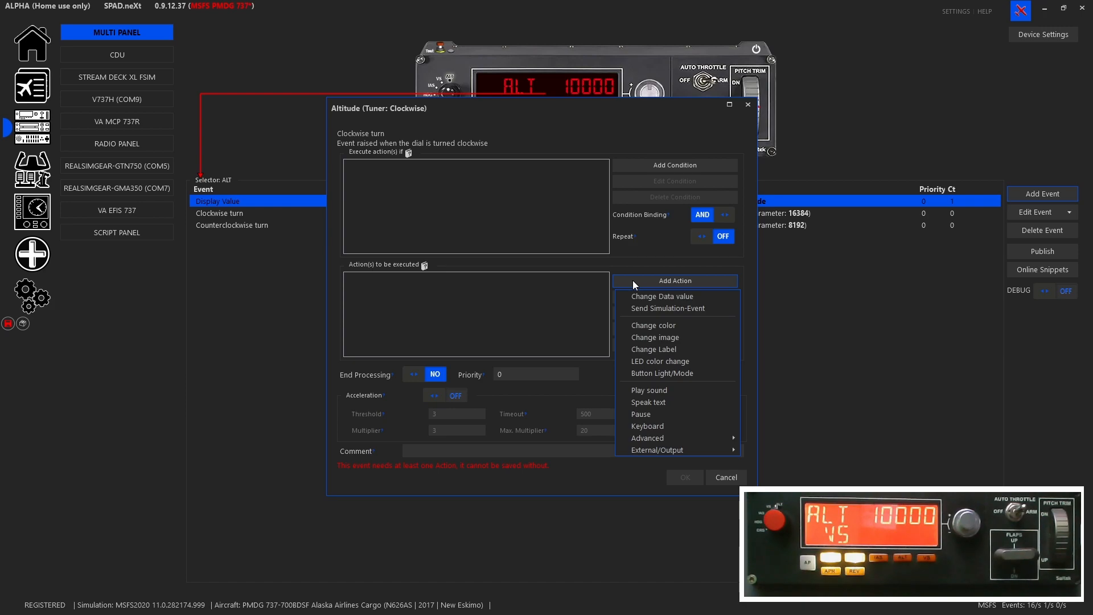
left_click(651, 309)
left_click(293, 198)
left_click(454, 124)
type("mcp")
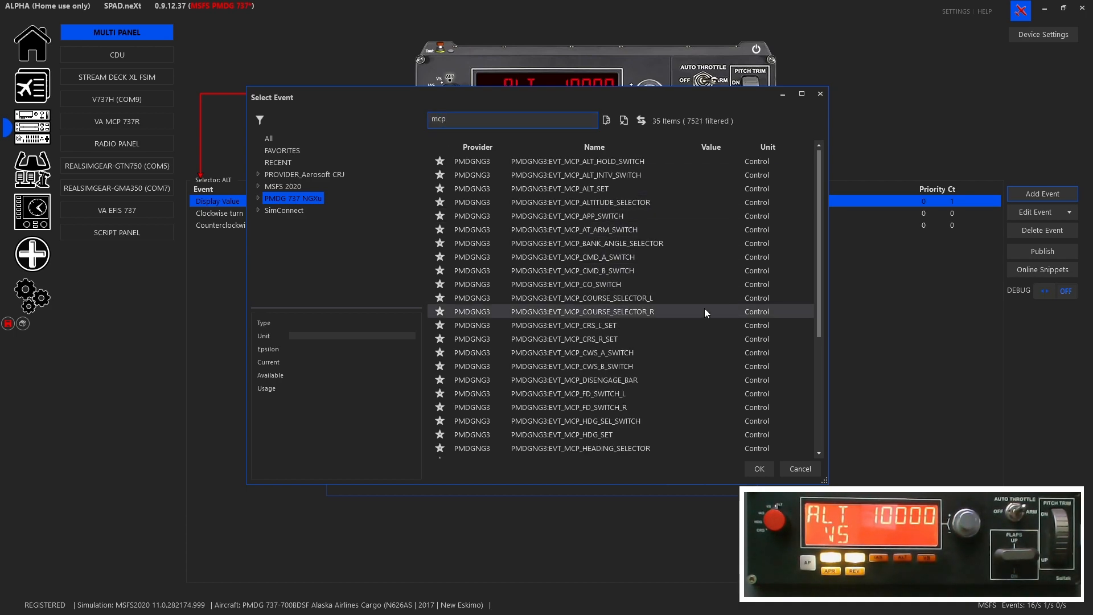
left_click(637, 203)
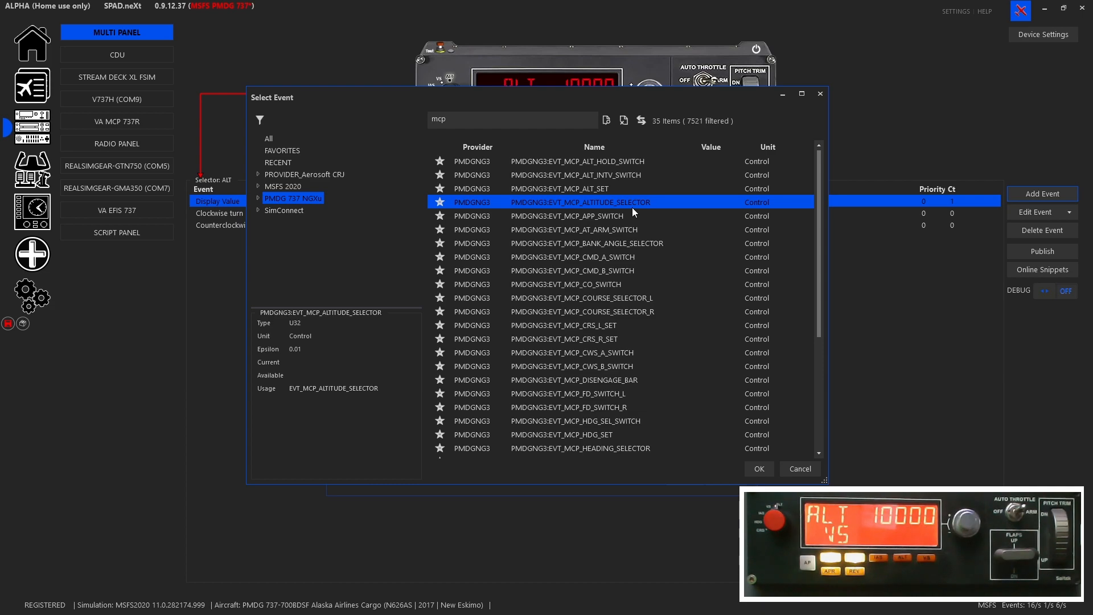
double_click(632, 207)
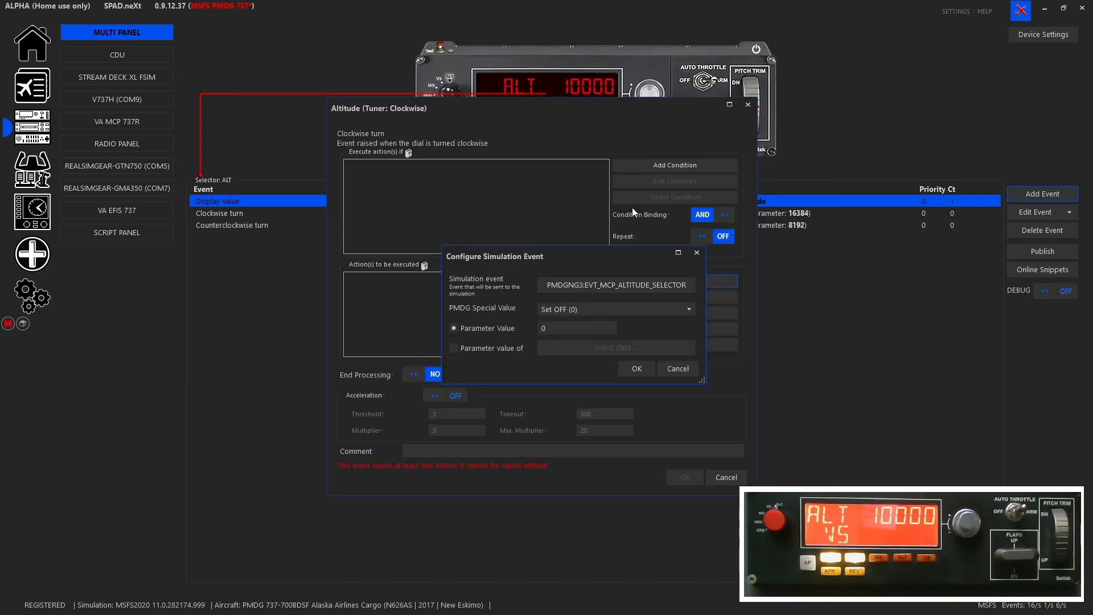
Step: Set the simulation event's PMDG Special Value to Mouse Wheel Up and save the clockwise event
left_click(616, 309)
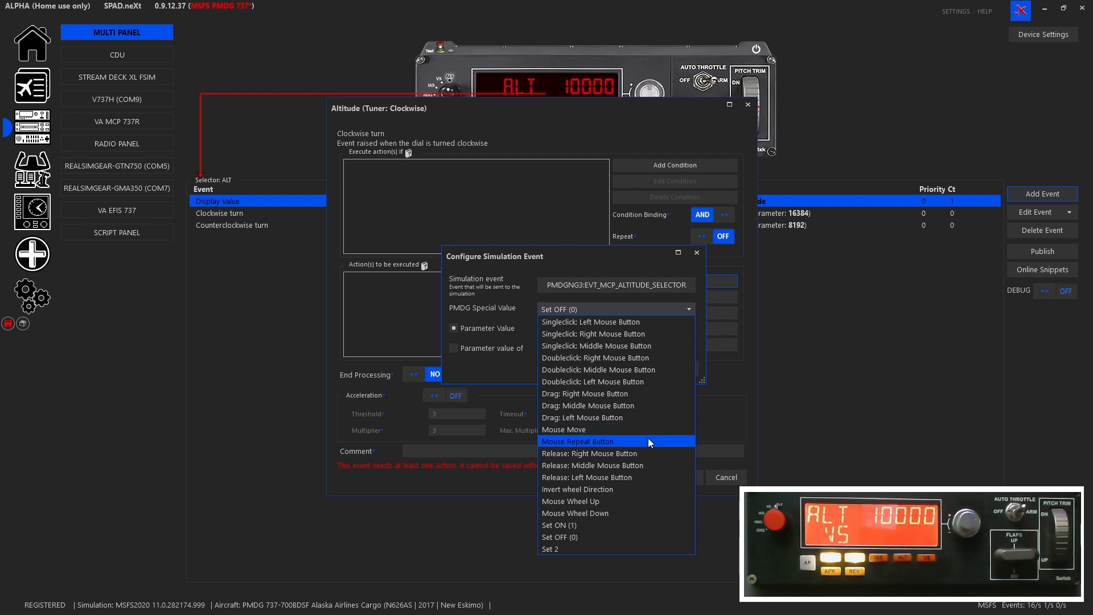
left_click(628, 502)
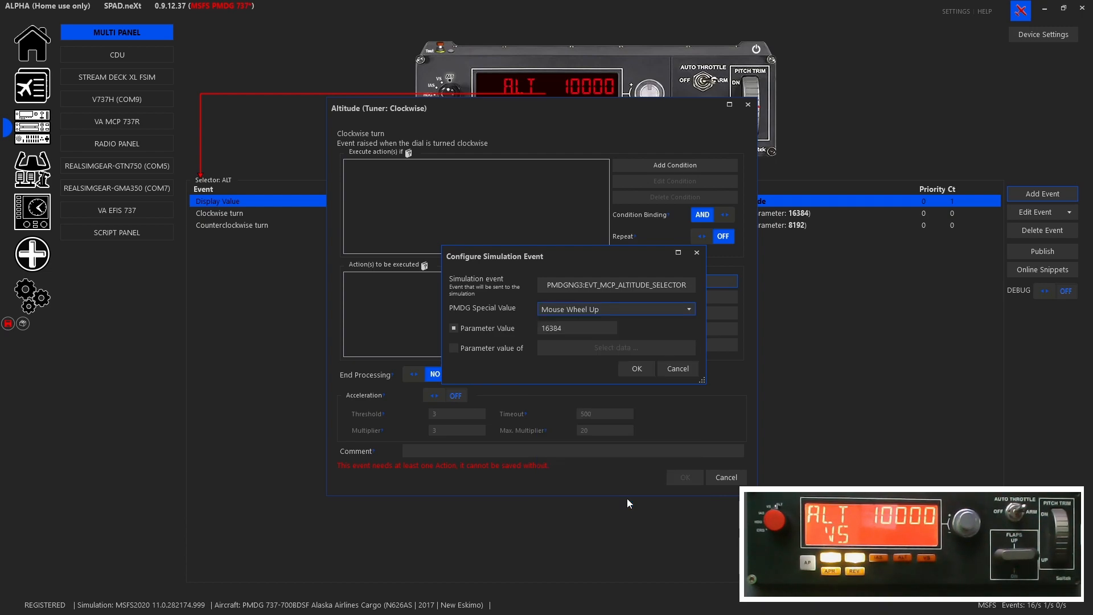
key("Return")
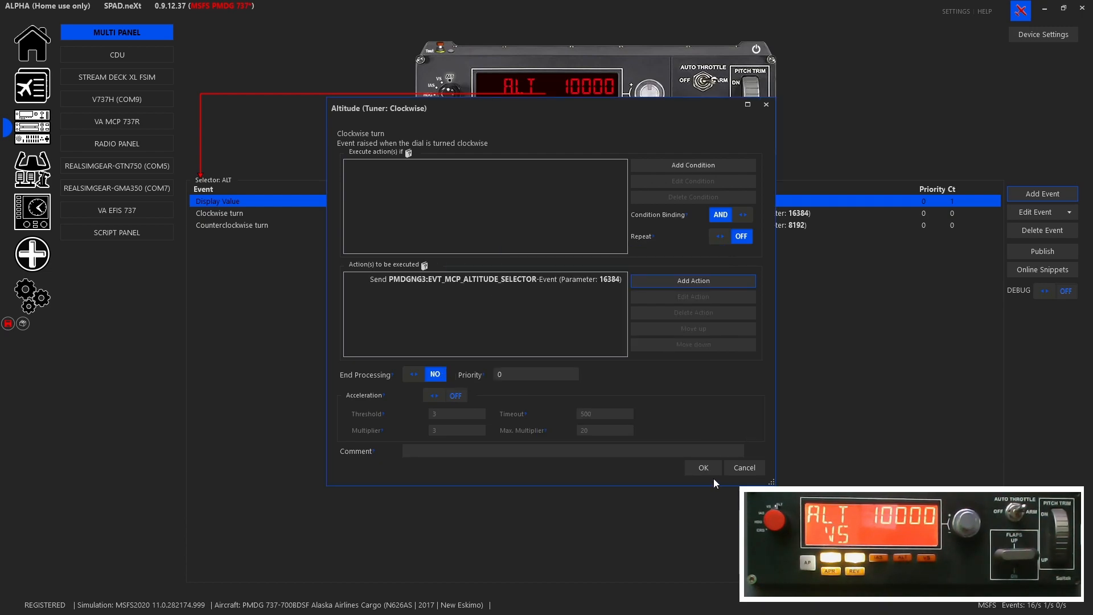
left_click(701, 473)
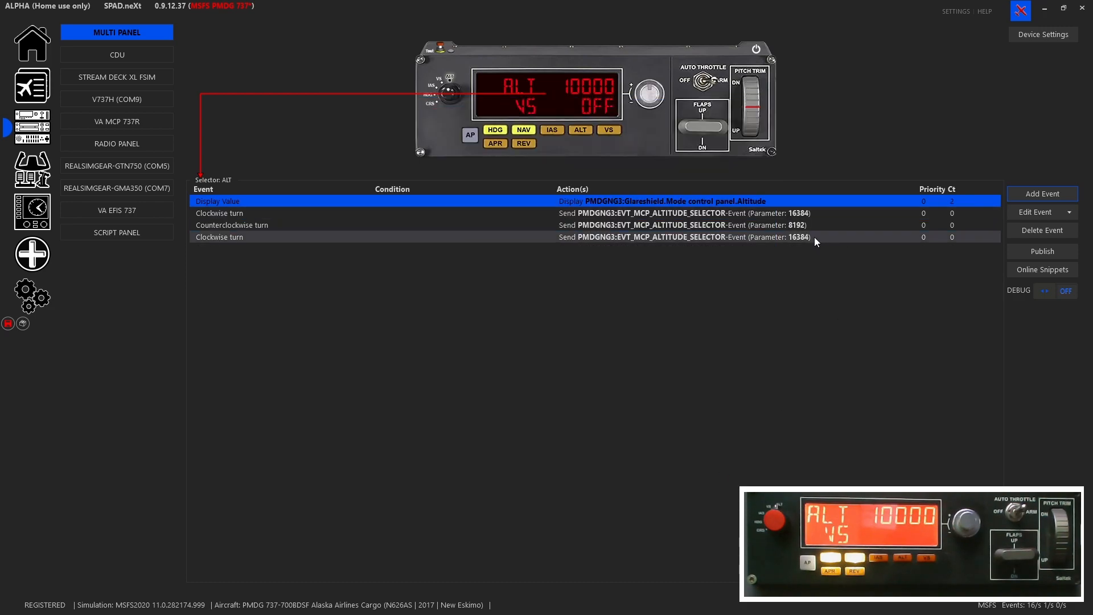
Step: Delete the newly added duplicate Clockwise turn event from the ALT selector
left_click(812, 238)
left_click(1042, 230)
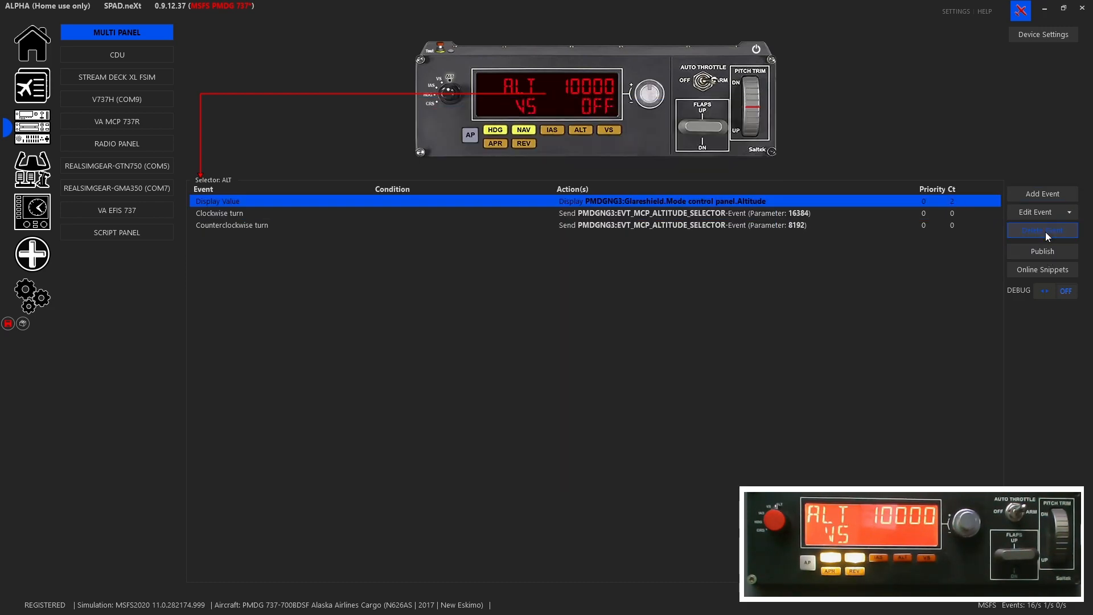
Step: Examine the simulation event settings of the ALT selector's Counterclockwise turn event, leaving them unsaved
left_click(790, 226)
double_click(789, 224)
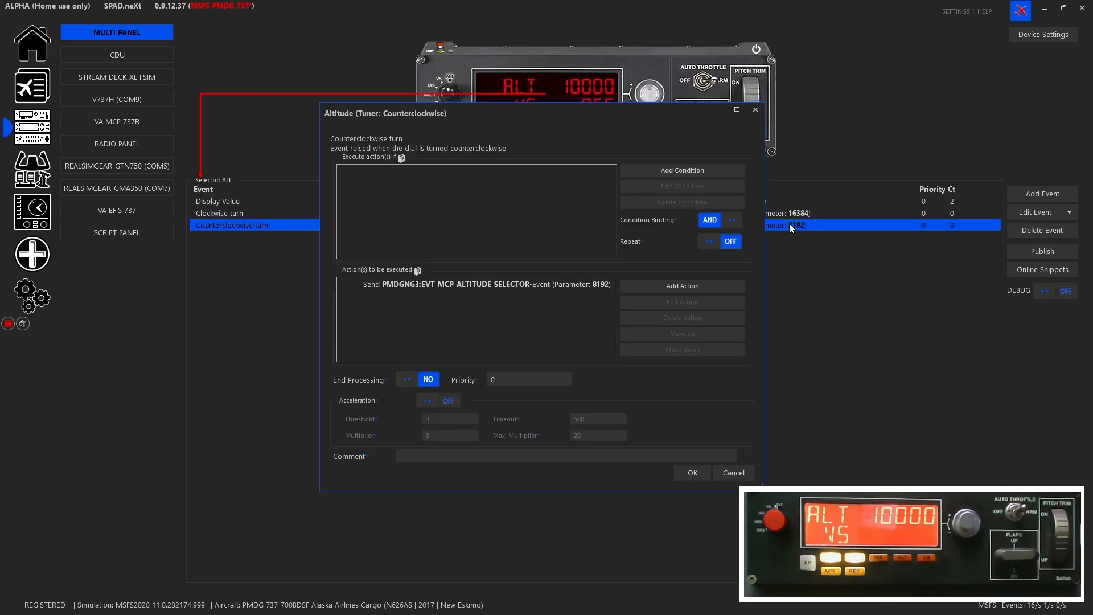
double_click(598, 286)
left_click(627, 259)
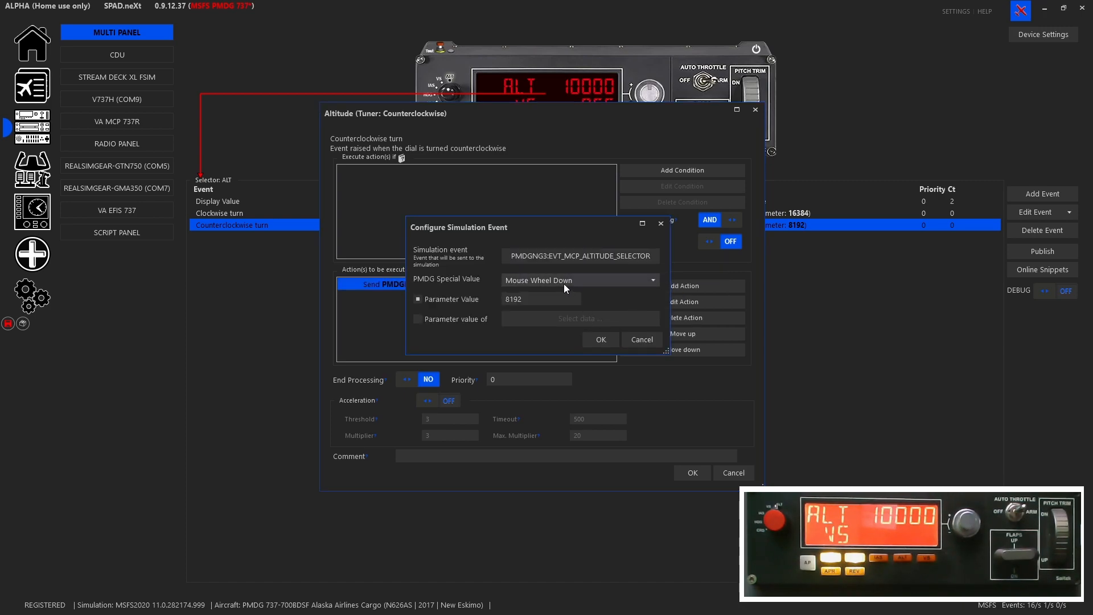
left_click(643, 340)
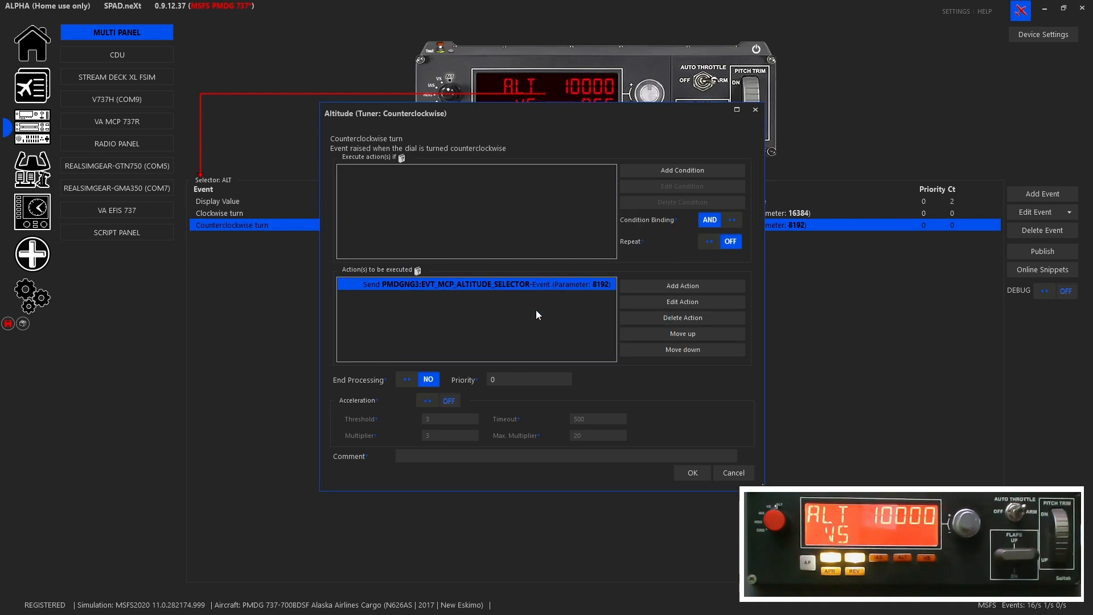
left_click(734, 473)
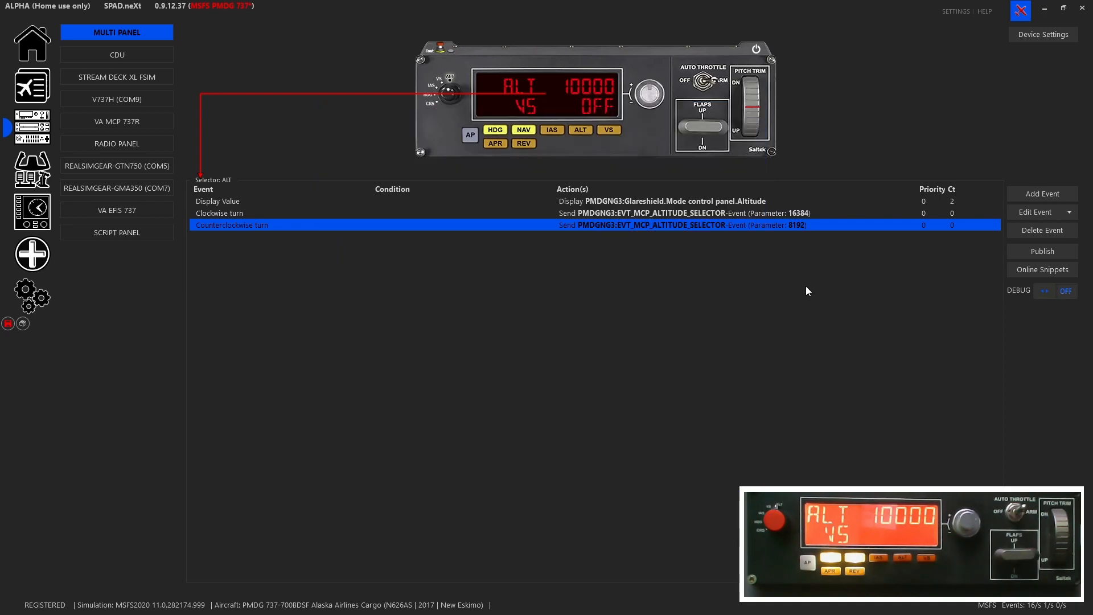
Step: Copy all events of the ALT selector, open the VS selector's events and check the paste option there
left_click(1070, 212)
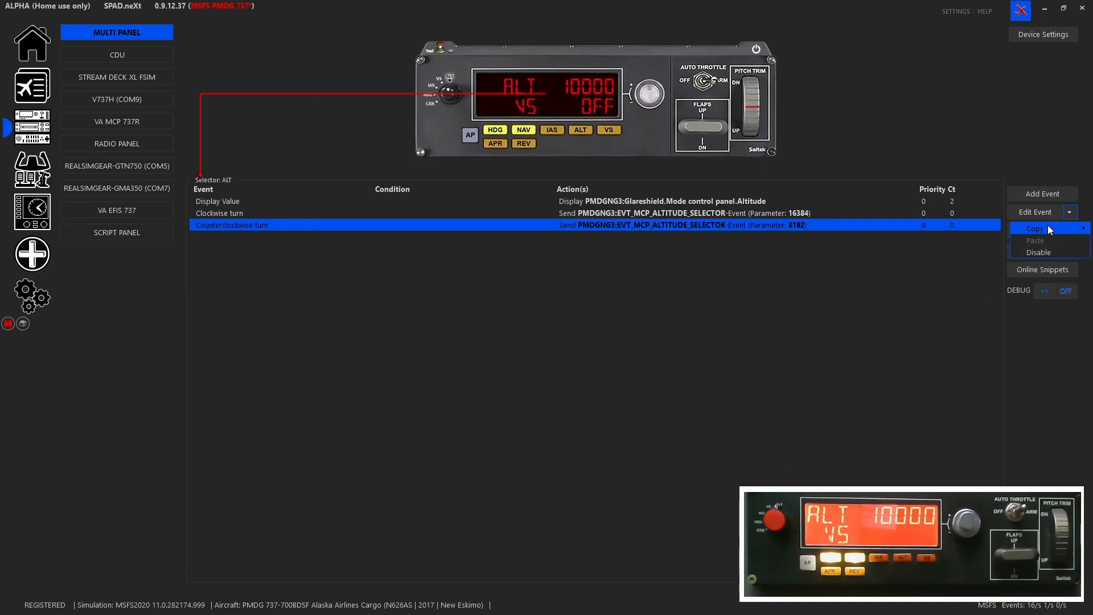
mouse_move(1040, 229)
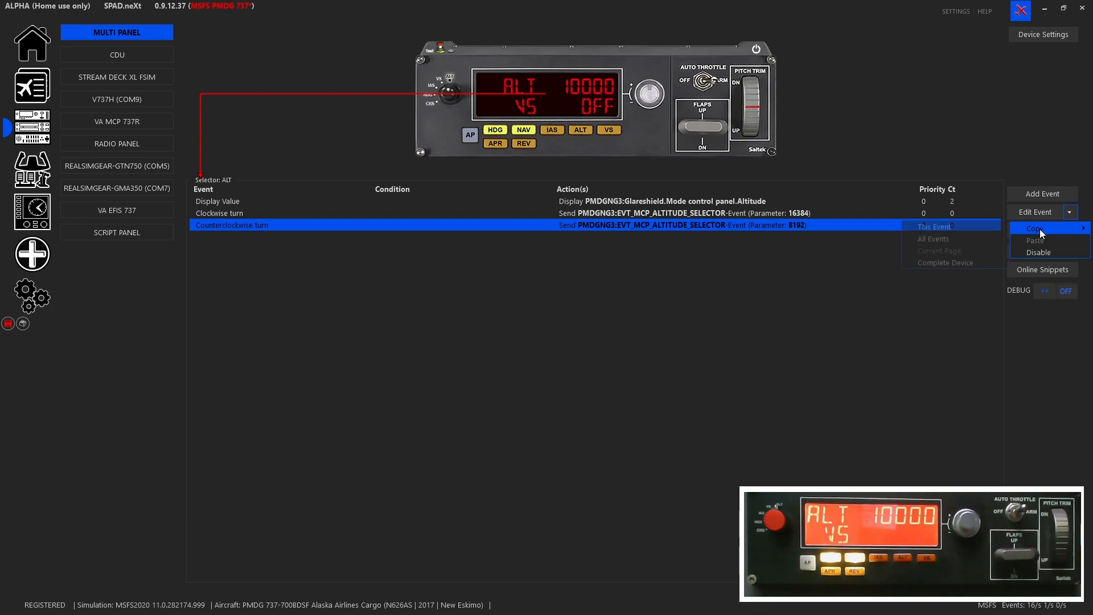
left_click(960, 241)
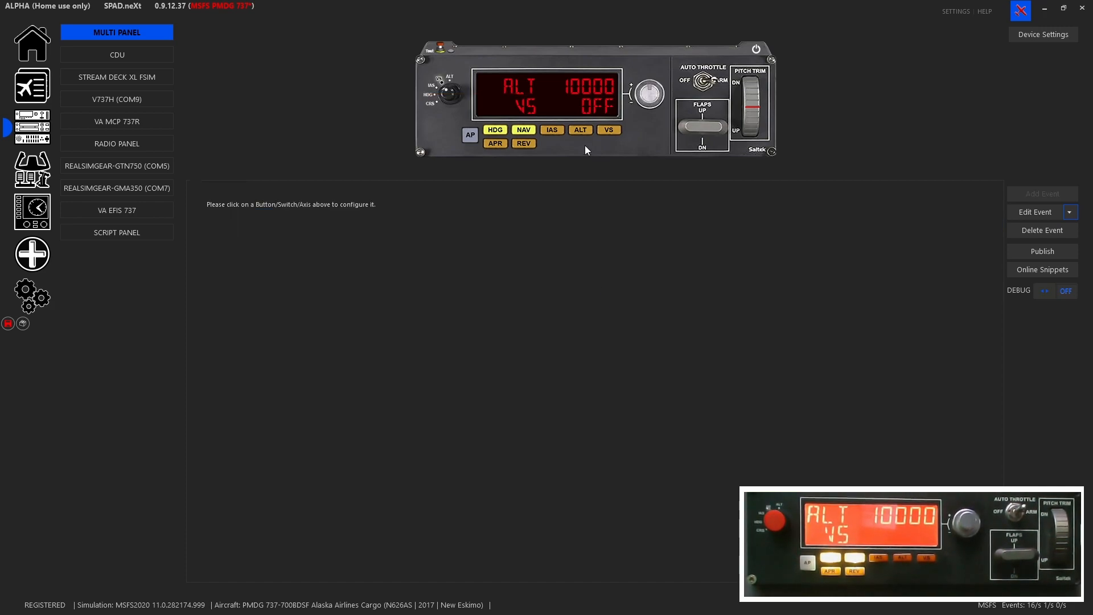
left_click(589, 100)
left_click(1070, 212)
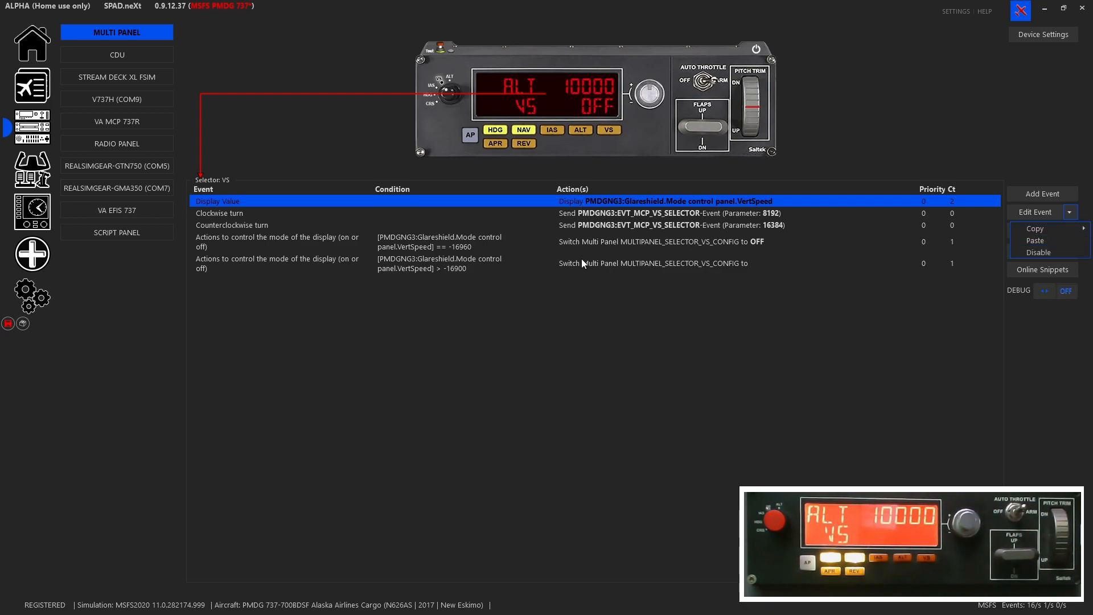
left_click(591, 508)
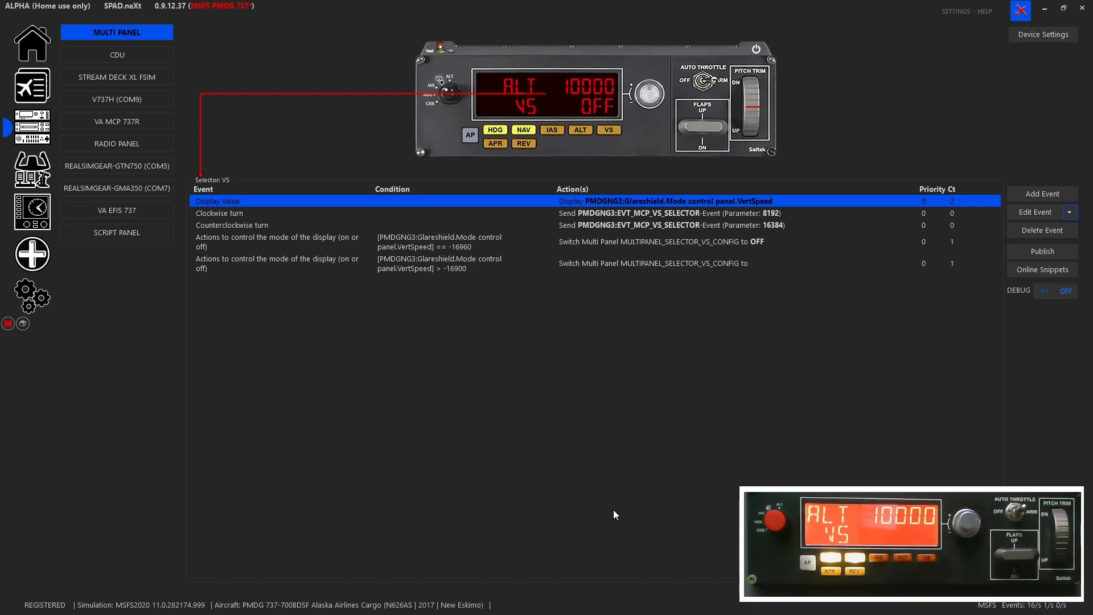
Step: Examine the VS selector's Display Value event and its VertSpeed data definition among the Mode control panel entries, discarding any changes
double_click(675, 200)
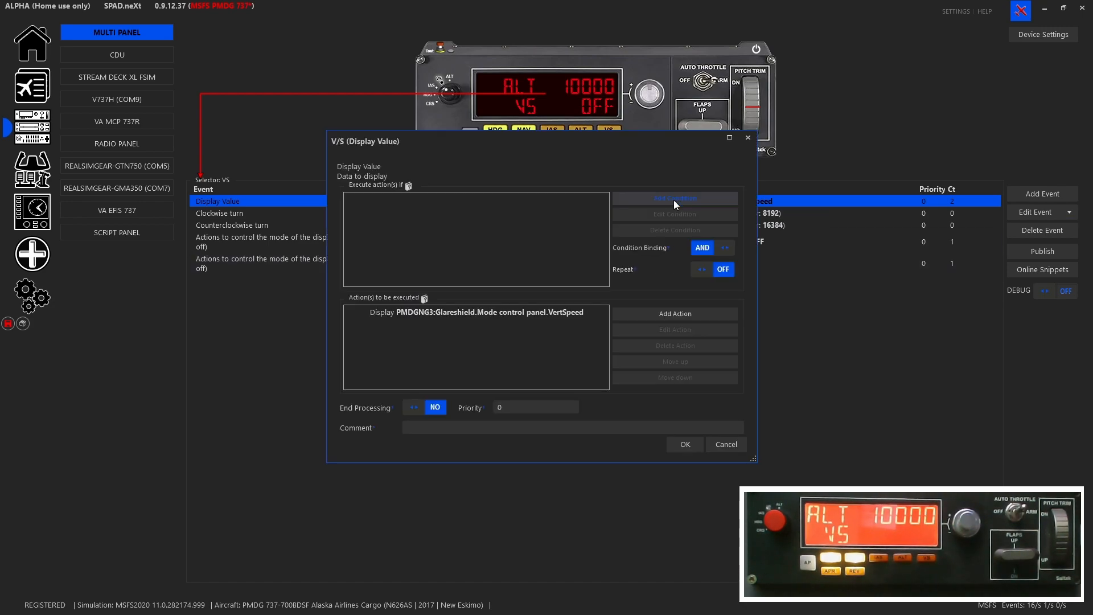
double_click(545, 312)
left_click(603, 261)
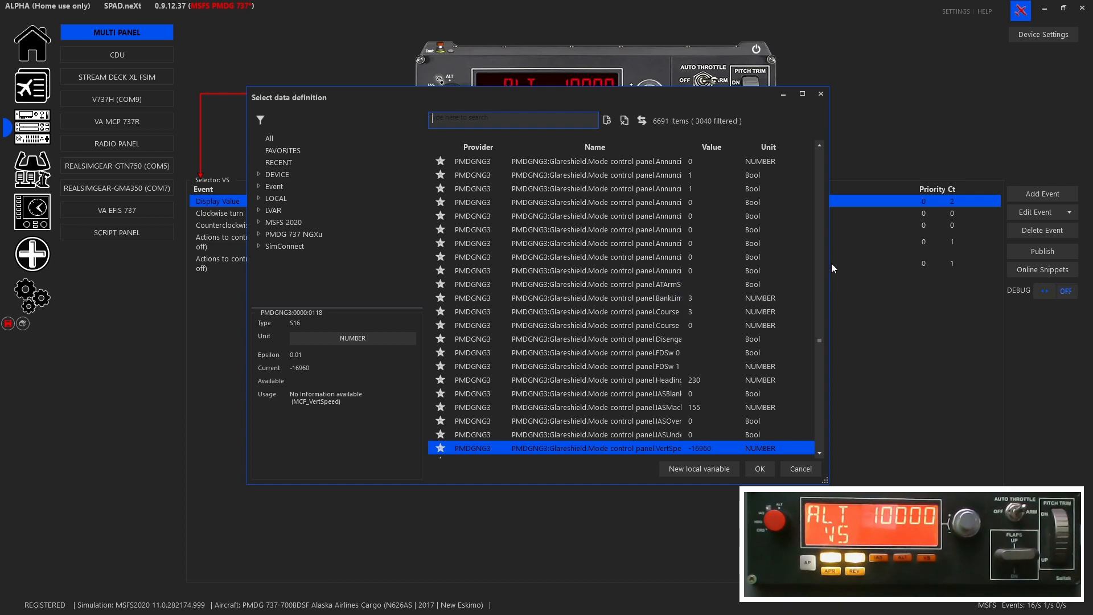
left_click_drag(828, 264, 956, 264)
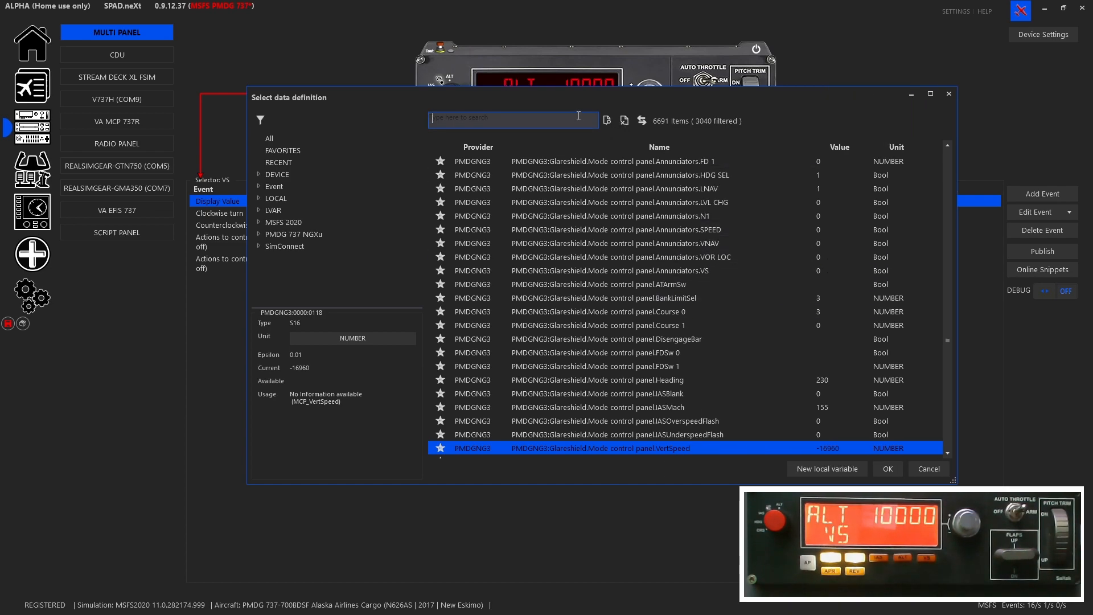
scroll(664, 229, "up", 5)
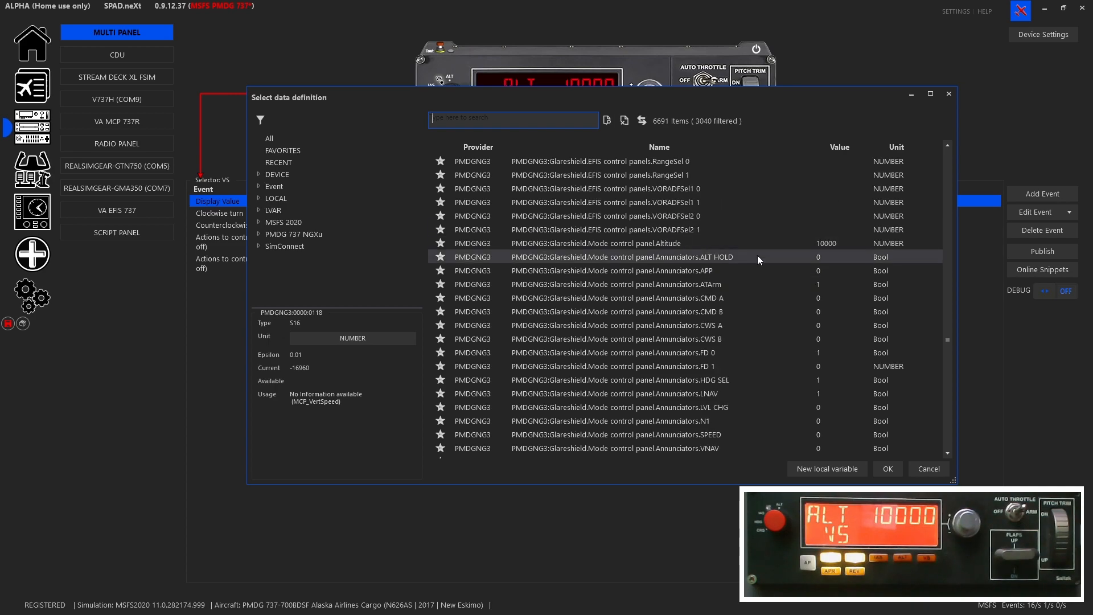
scroll(681, 248, "down", 6)
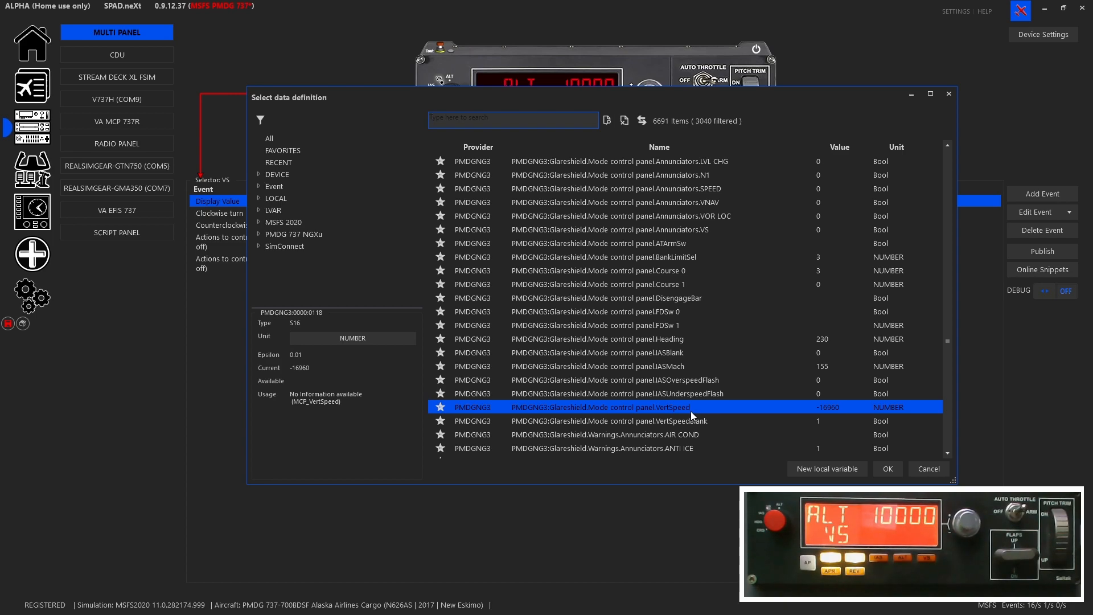
left_click(930, 471)
left_click(657, 386)
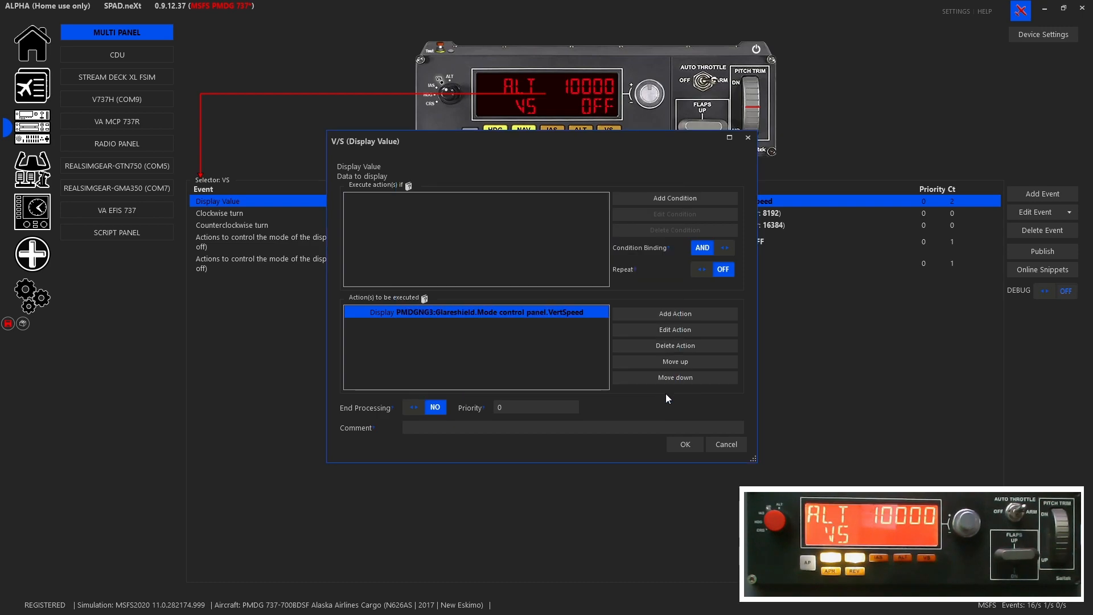
left_click(741, 445)
Step: Examine the VS selector's Clockwise and Counterclockwise turn events and the EVT_MCP simulation events available for the counterclockwise action
left_click(678, 214)
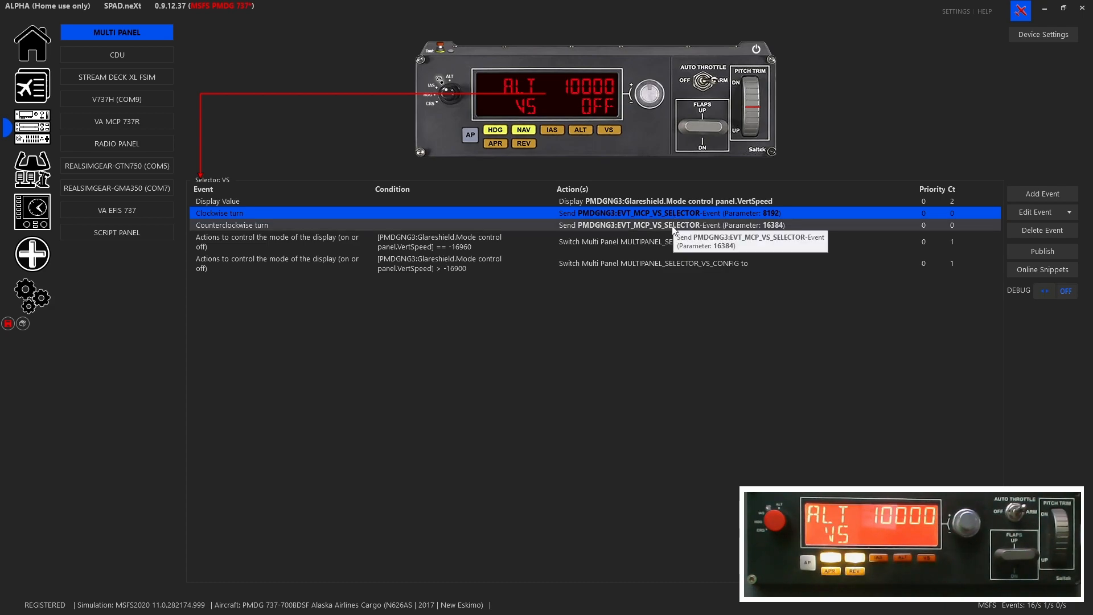
left_click(673, 228)
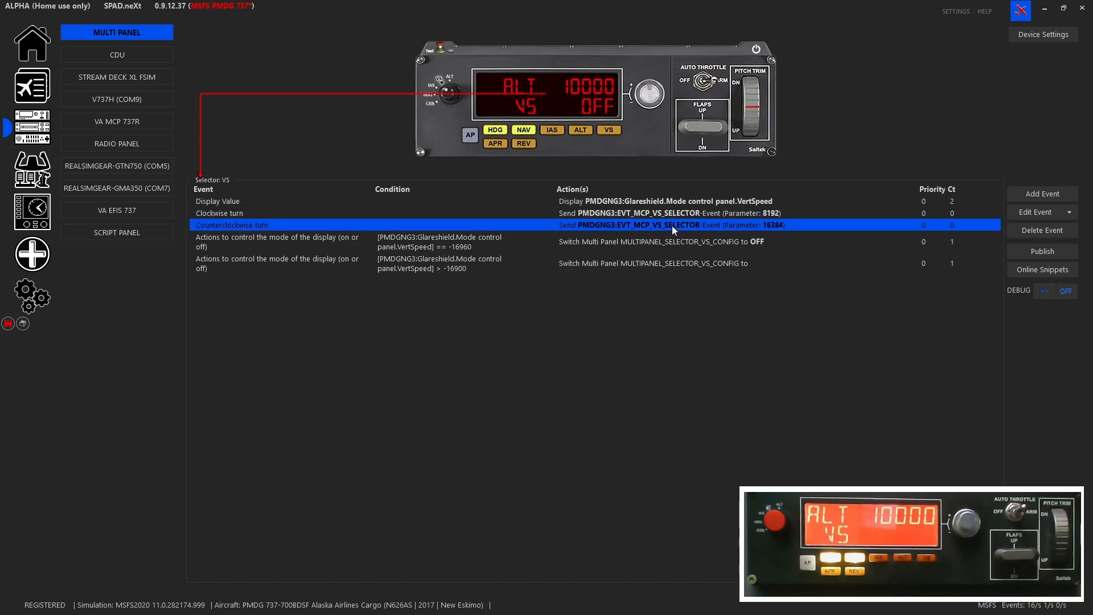
double_click(672, 225)
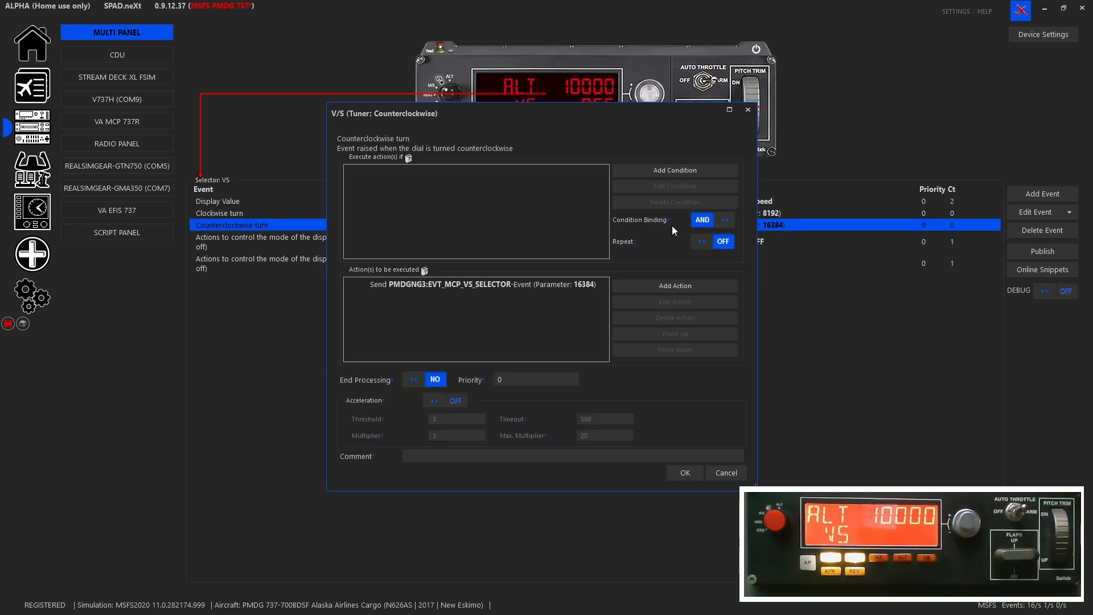
double_click(538, 289)
left_click(552, 256)
scroll(592, 313, "up", 5)
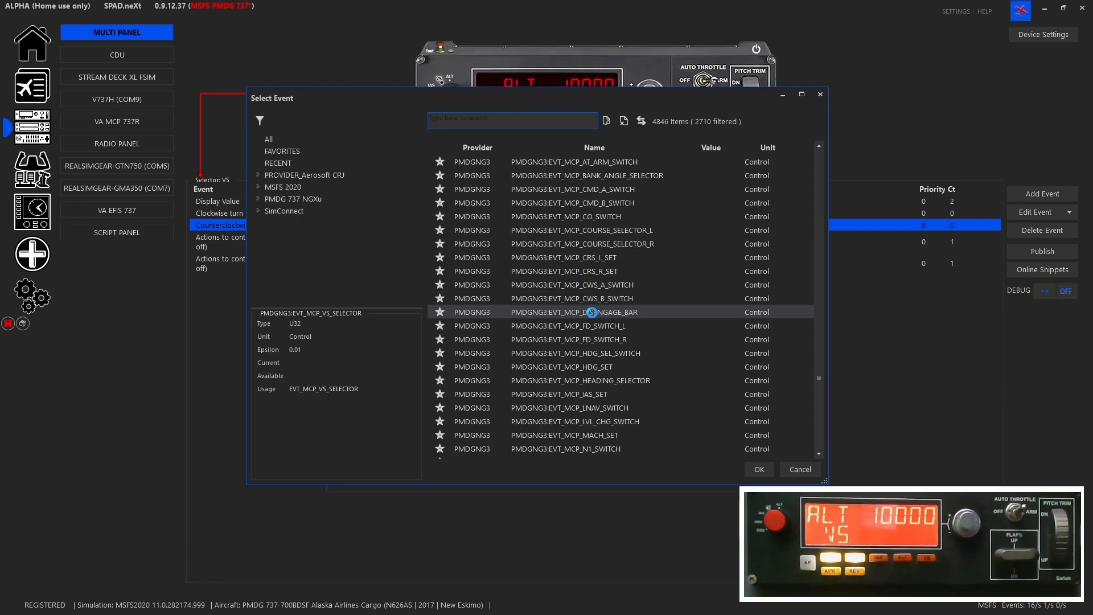
scroll(592, 313, "down", 4)
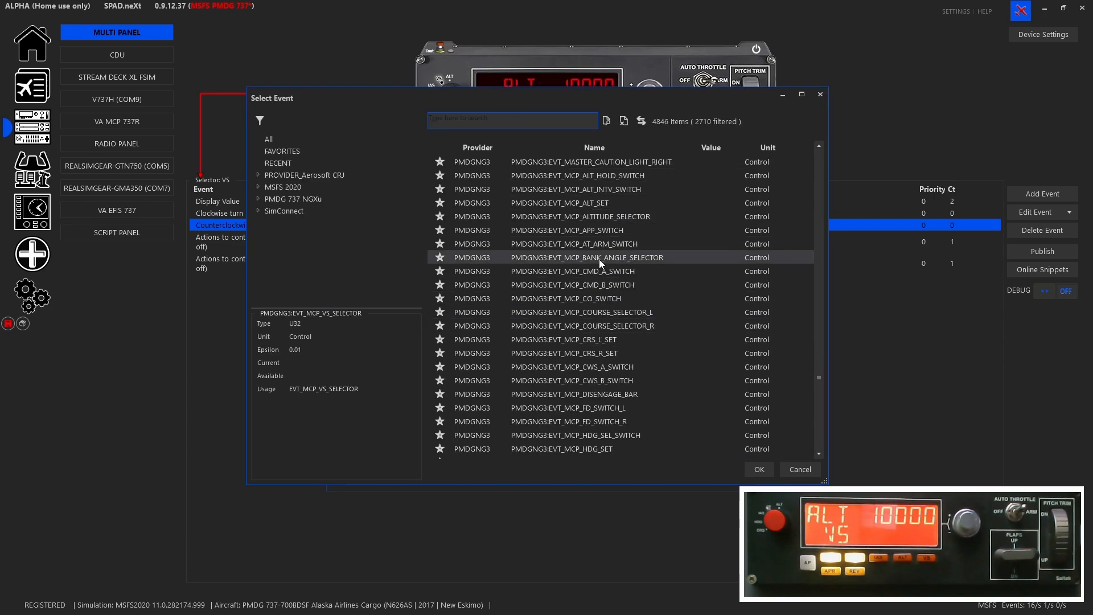
scroll(599, 260, "down", 1)
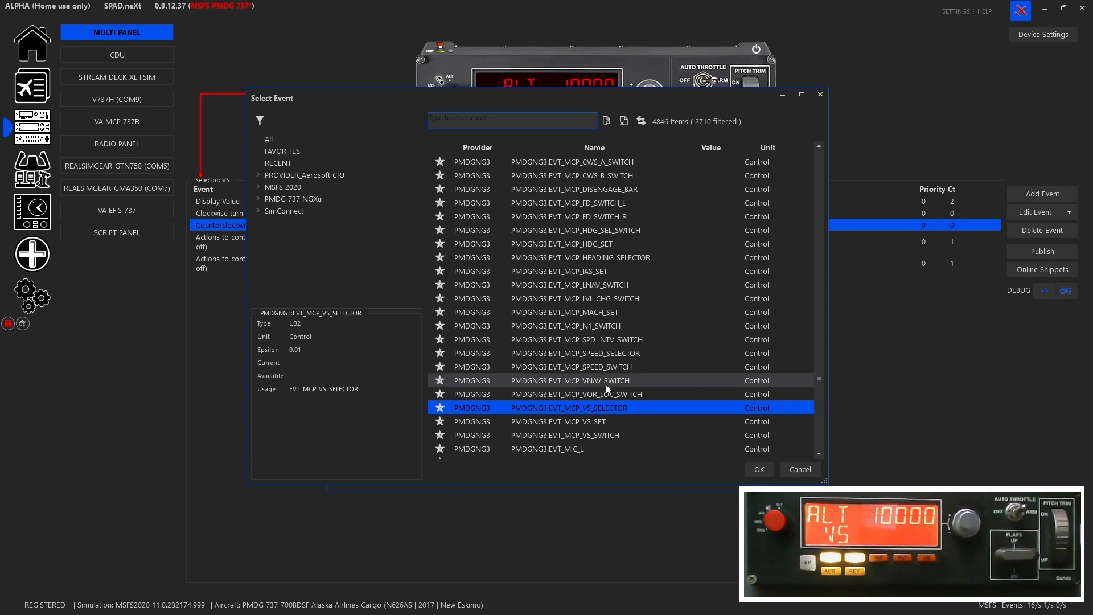
left_click(810, 474)
left_click(640, 339)
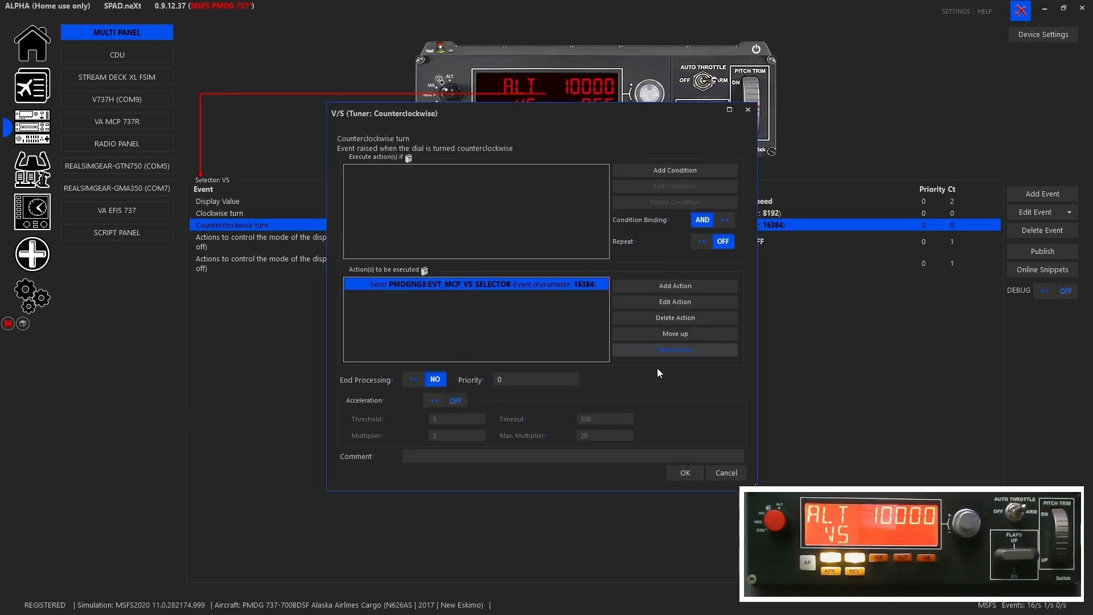
Step: Discard the Counterclockwise turn changes and examine the VS selector's Display Mode event that switches the display OFF, including its VertSpeed condition
left_click(733, 470)
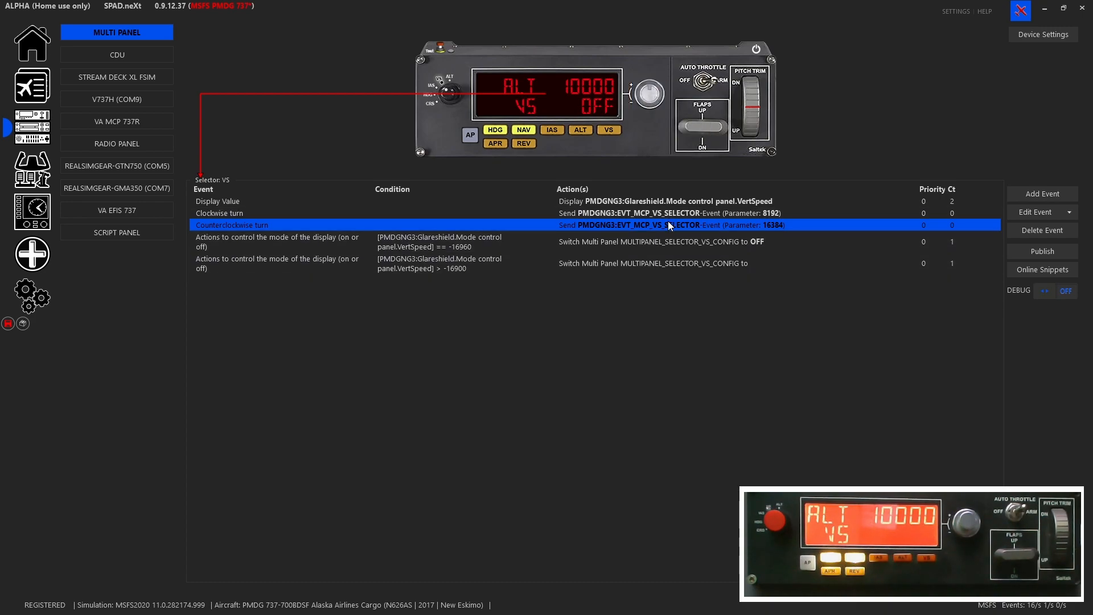
left_click(662, 242)
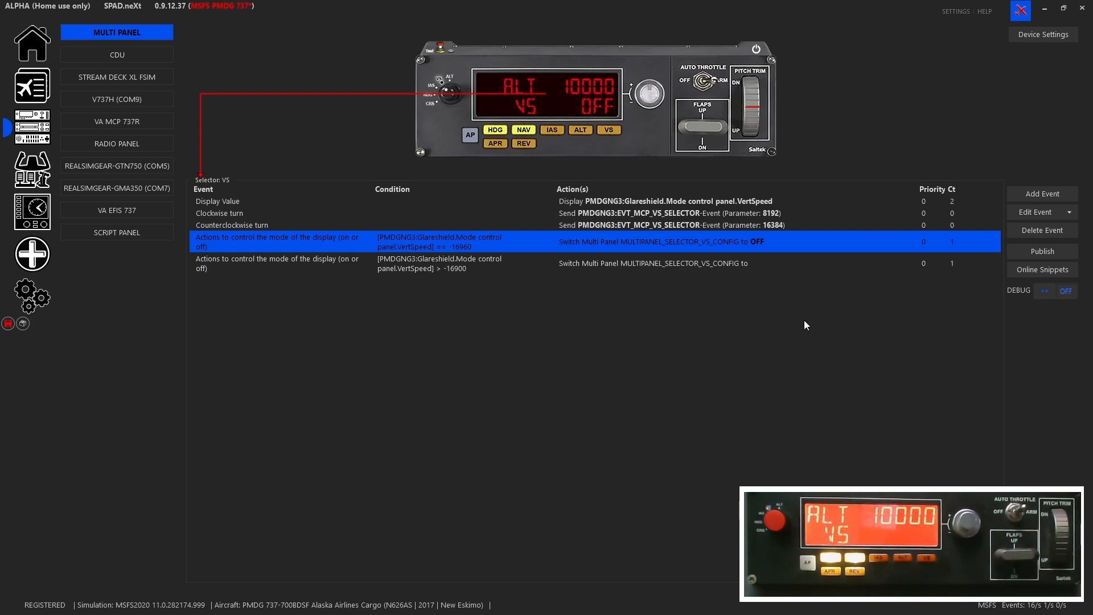
left_click(1016, 193)
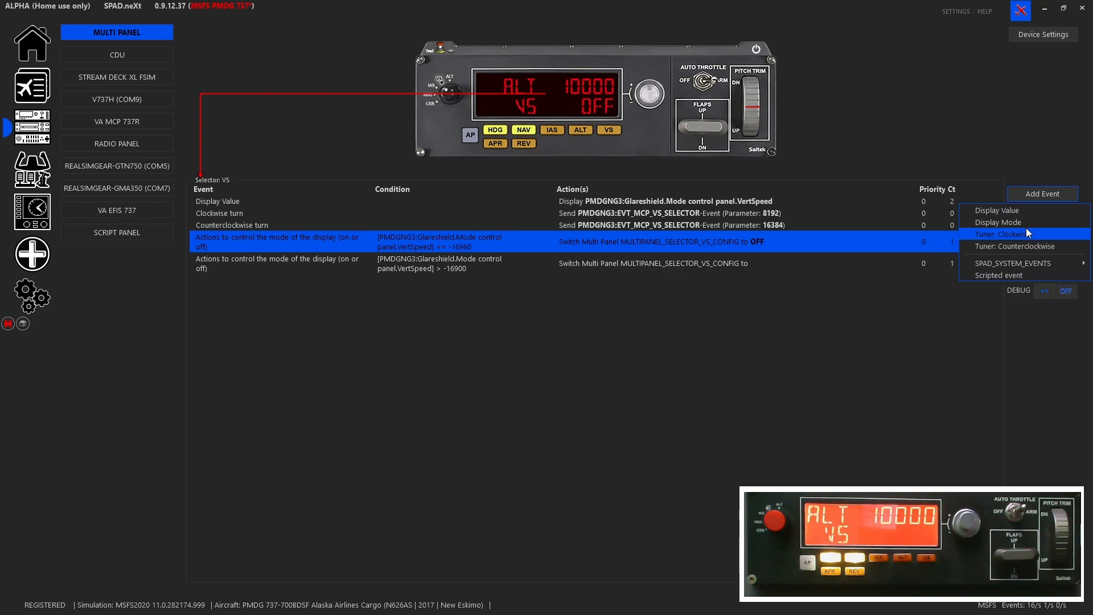
left_click(619, 248)
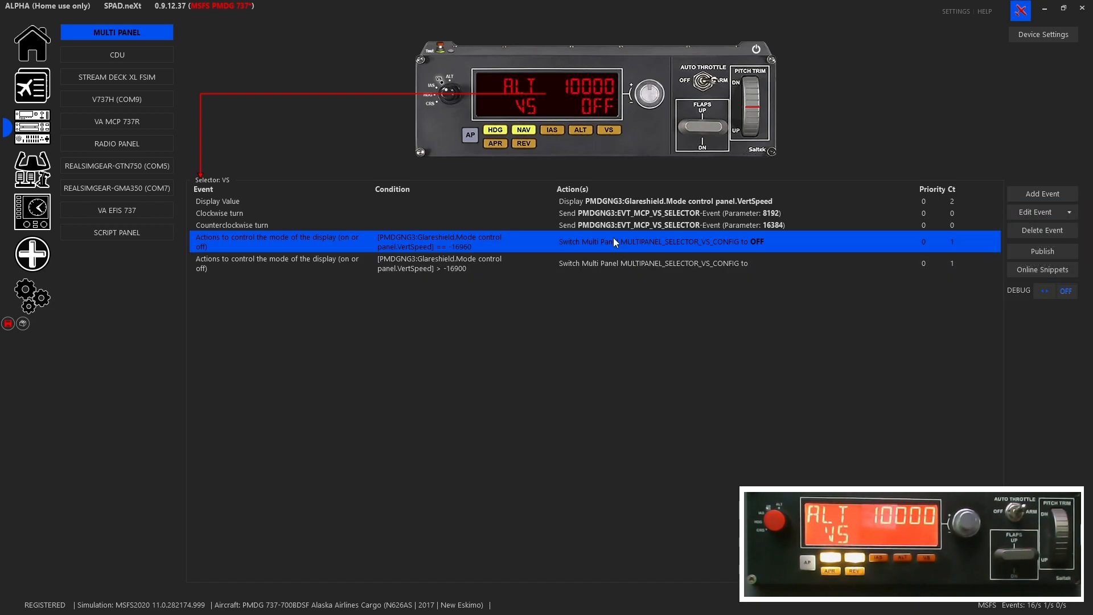
double_click(613, 238)
left_click(577, 202)
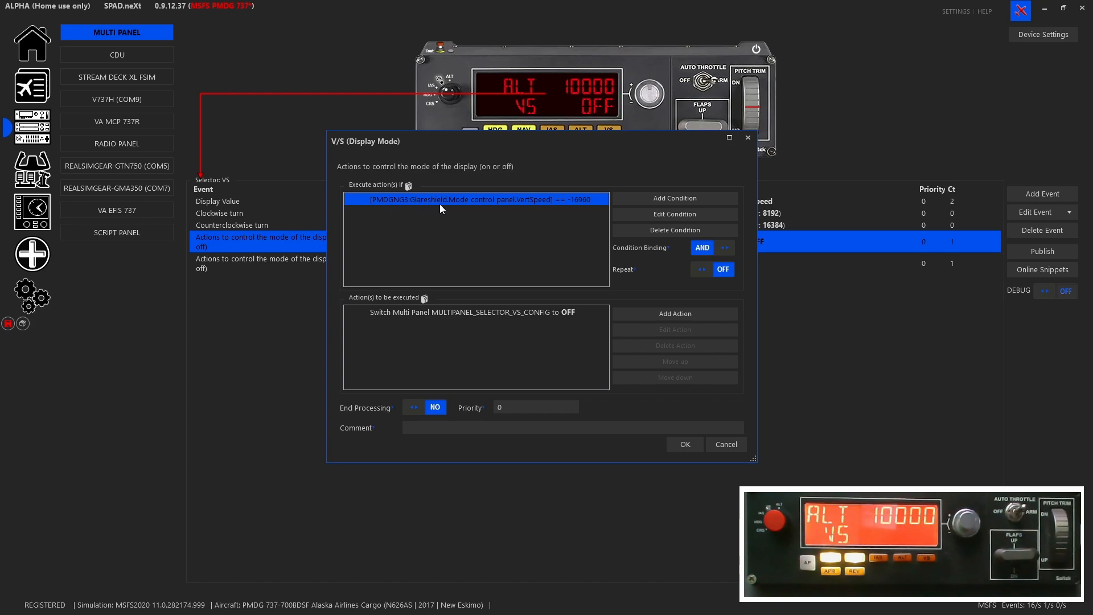
double_click(523, 204)
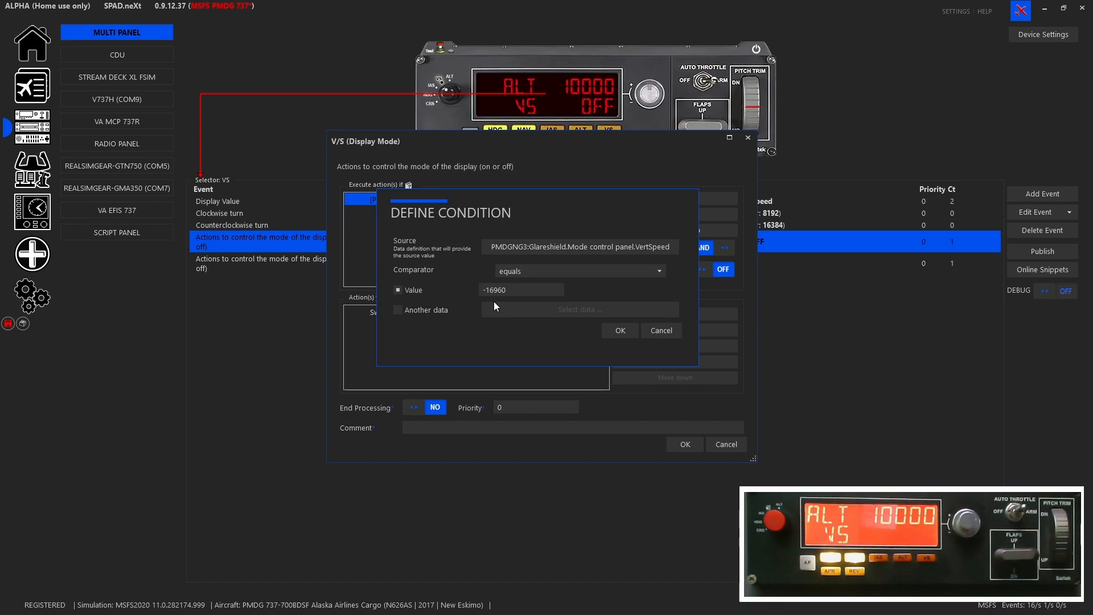
left_click(650, 334)
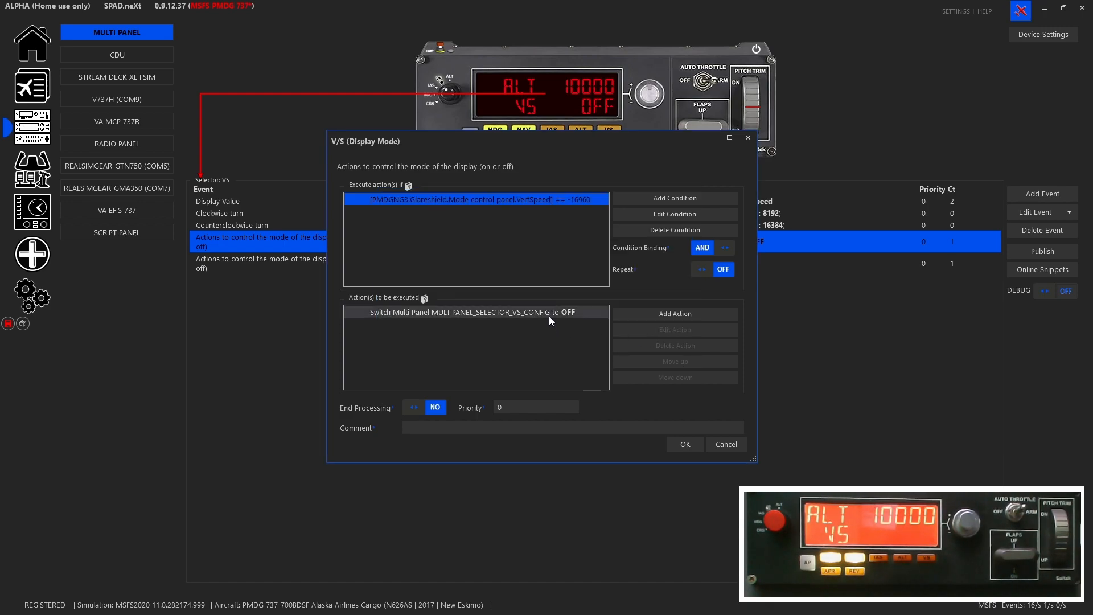
left_click(730, 450)
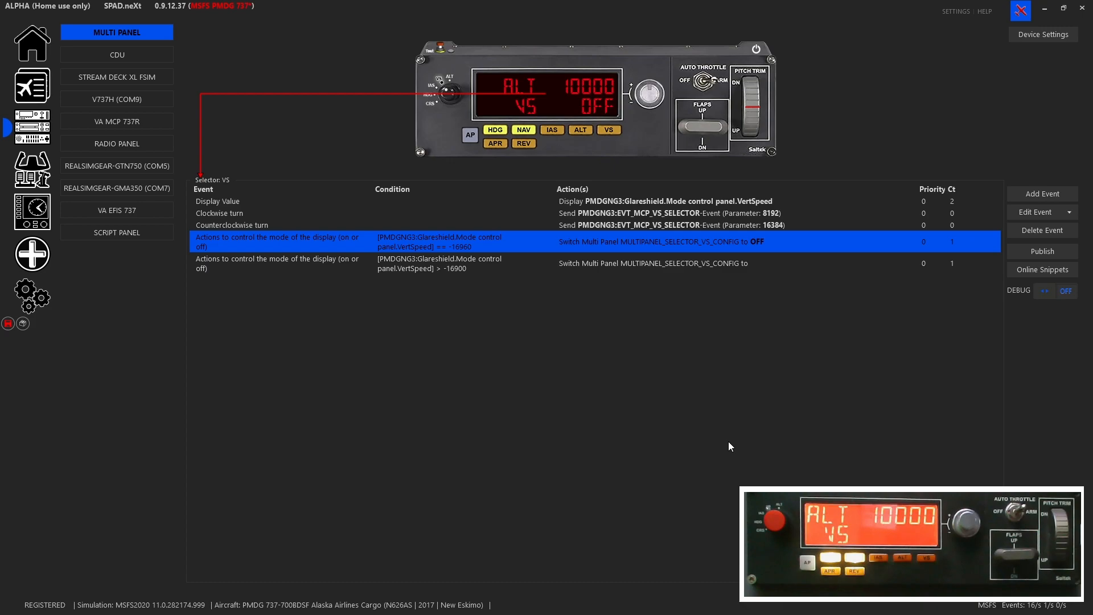
Step: Examine the condition and button light action of the VS selector's Display Mode event that switches the display back on
left_click(480, 271)
double_click(483, 271)
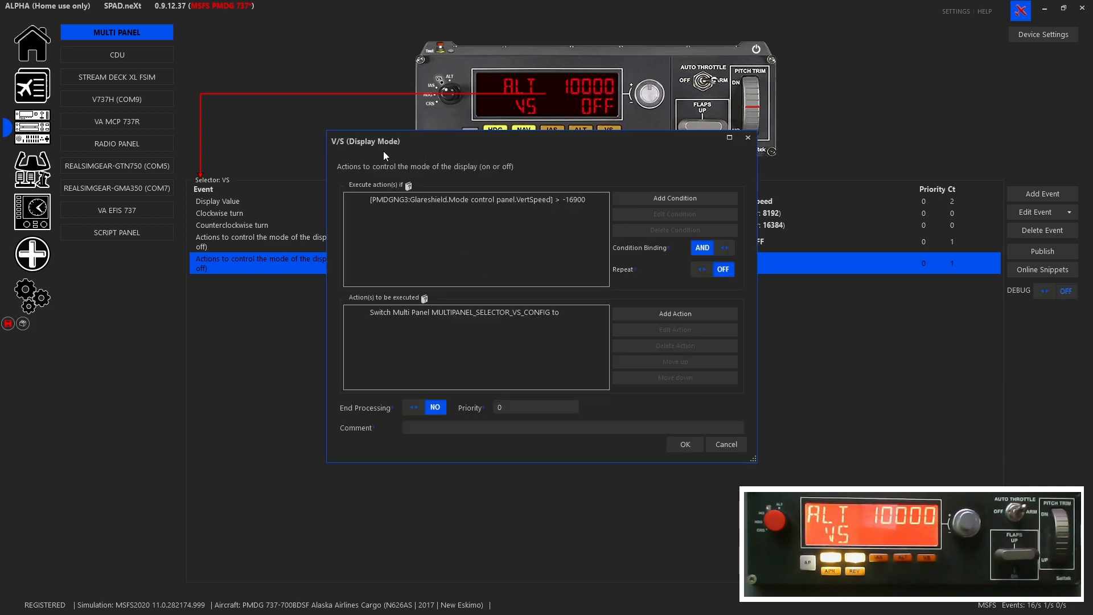
double_click(541, 203)
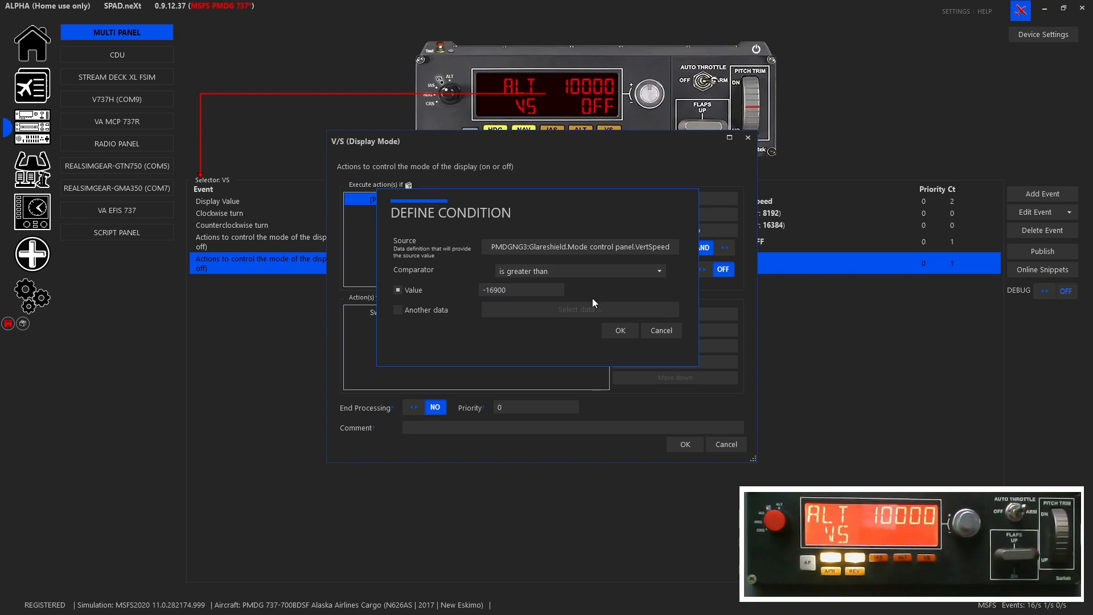
left_click(661, 330)
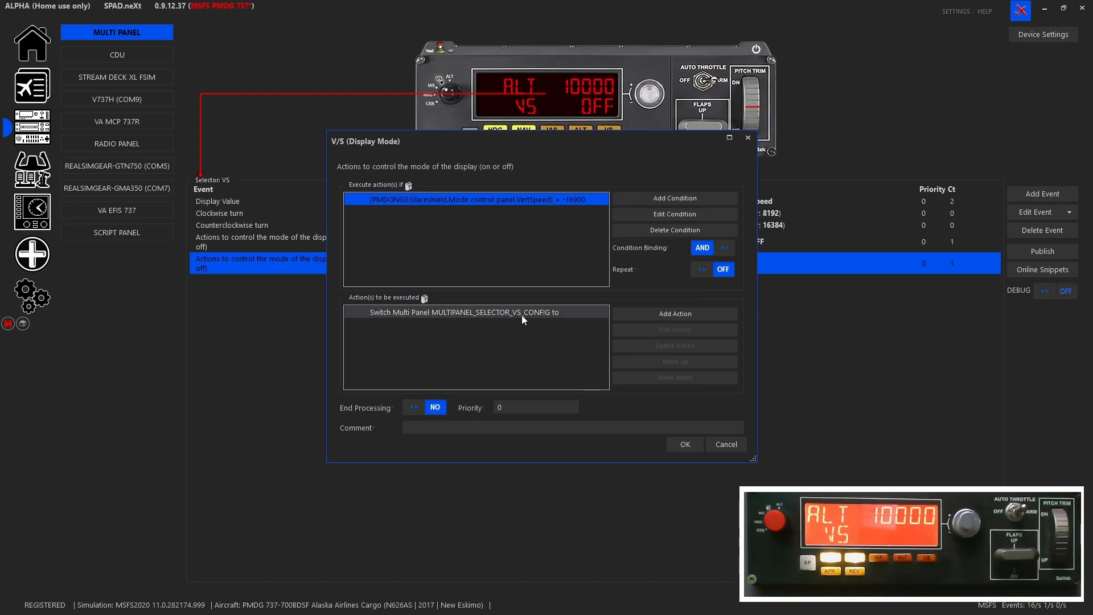
double_click(546, 317)
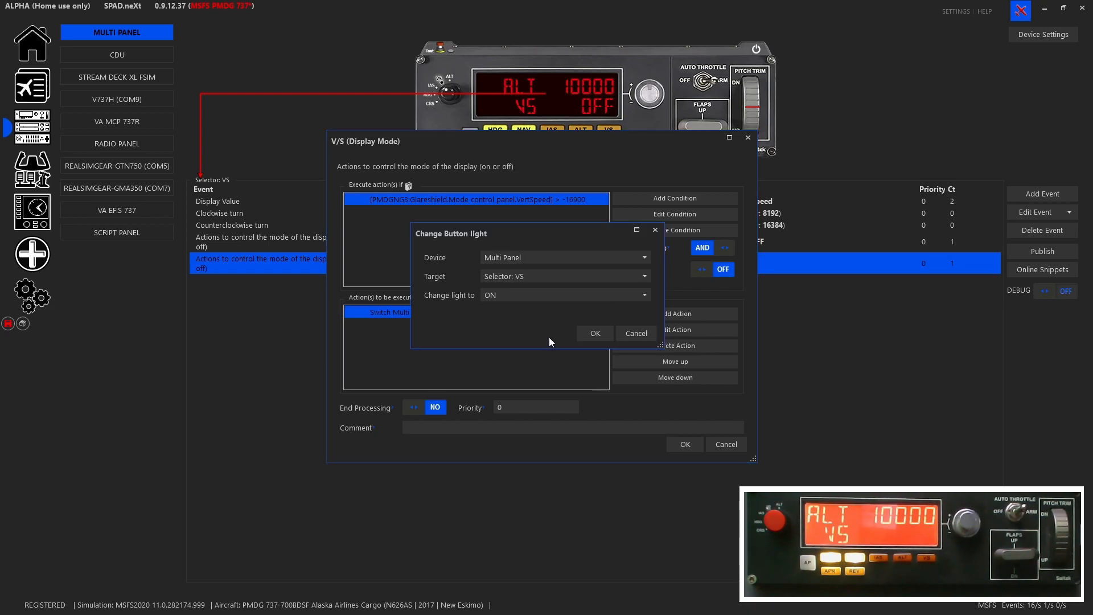
left_click(595, 333)
left_click(727, 446)
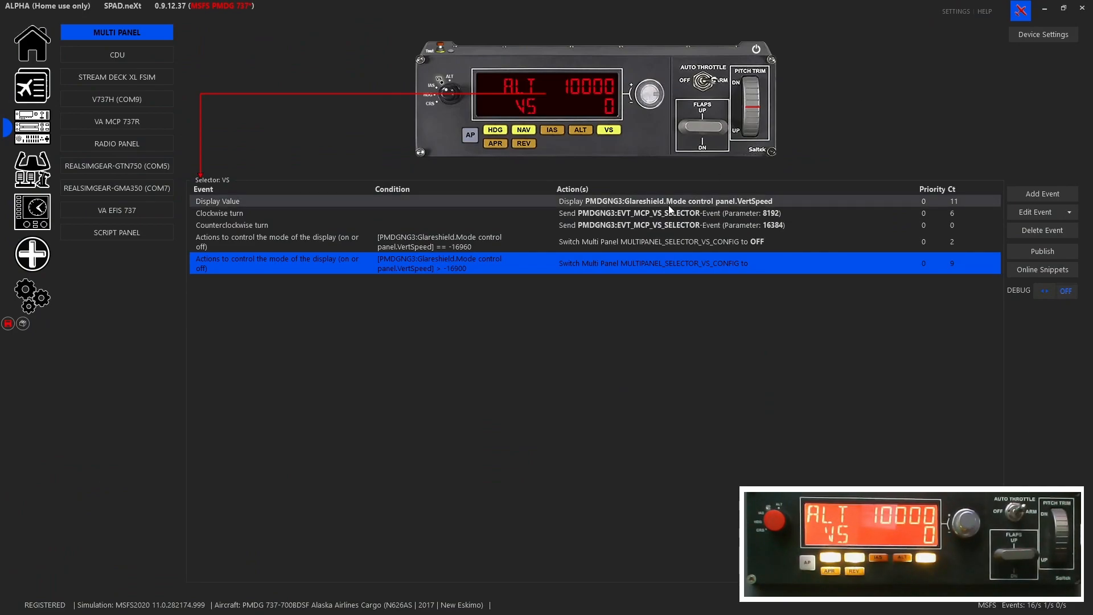
Step: Set the format of the VS selector's Display Value action to 0000 and save the profile
left_click(588, 90)
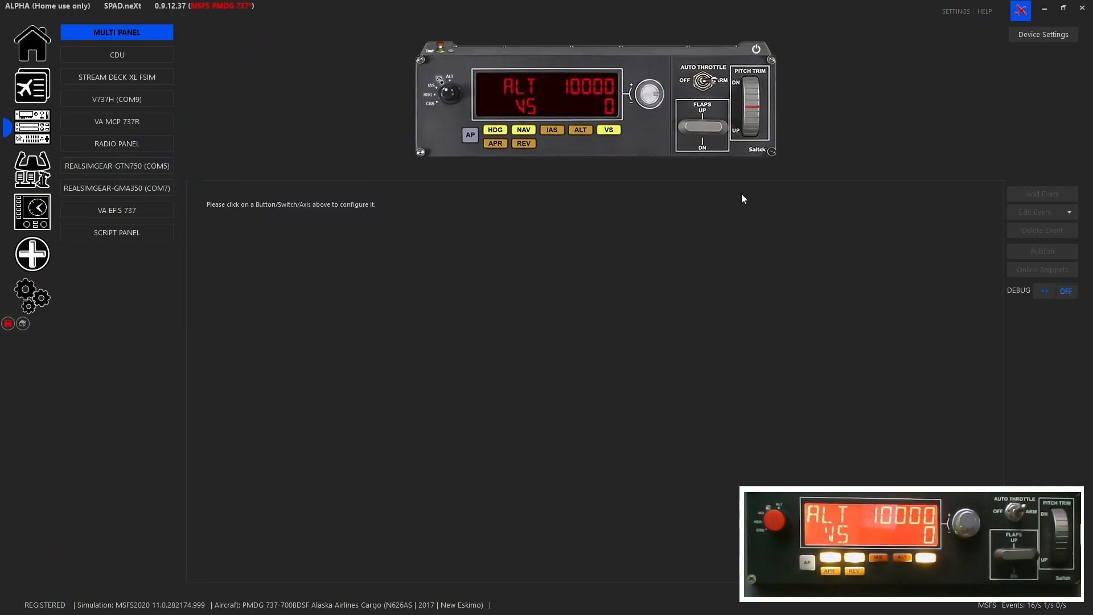
left_click(601, 108)
double_click(715, 203)
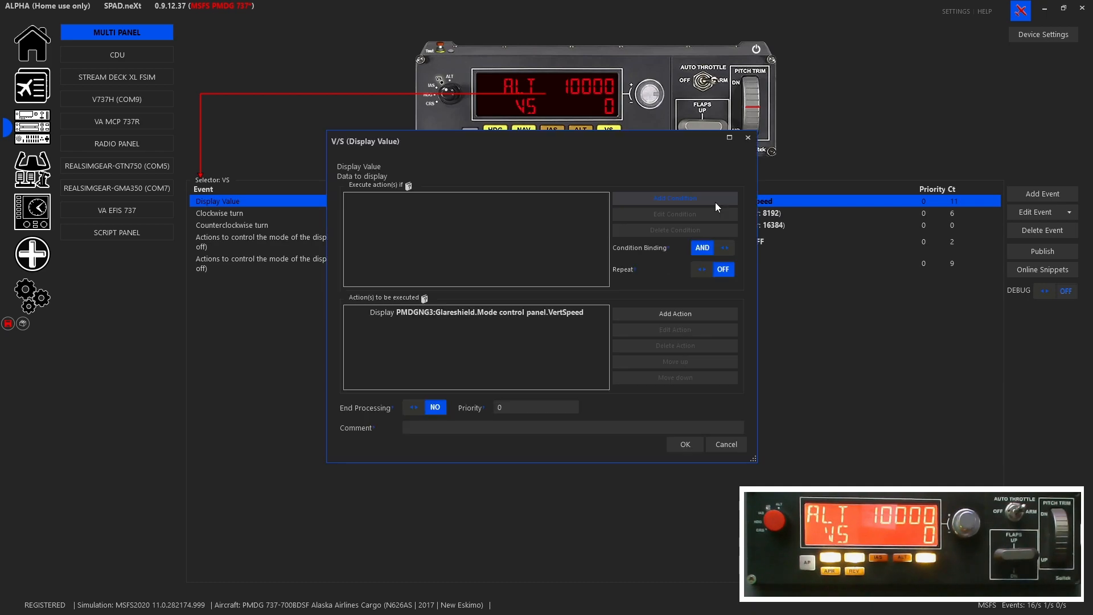
double_click(548, 312)
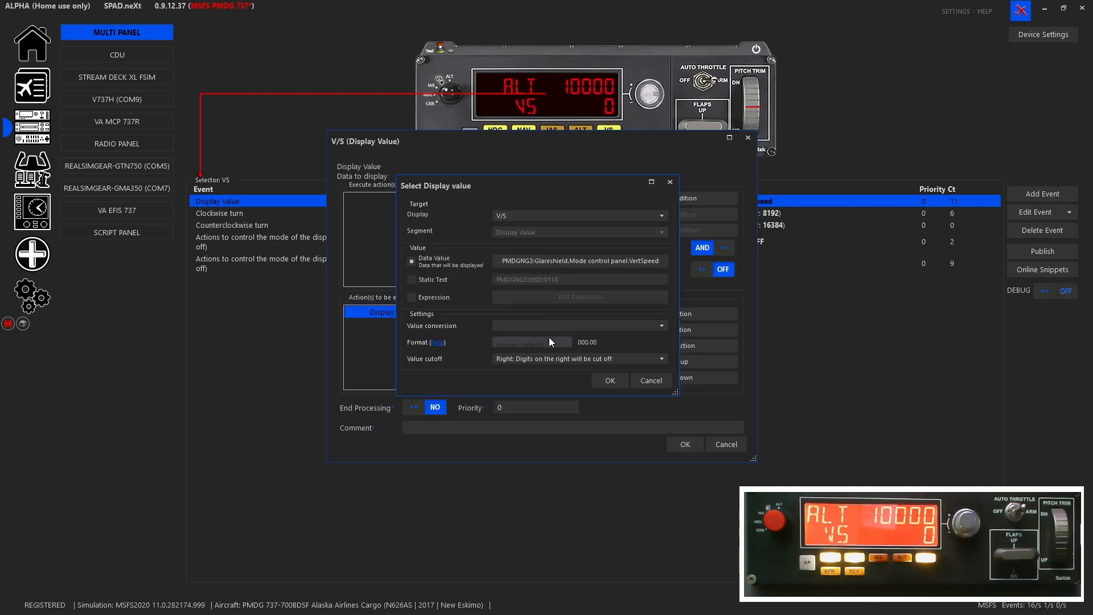
type("0000")
left_click(617, 379)
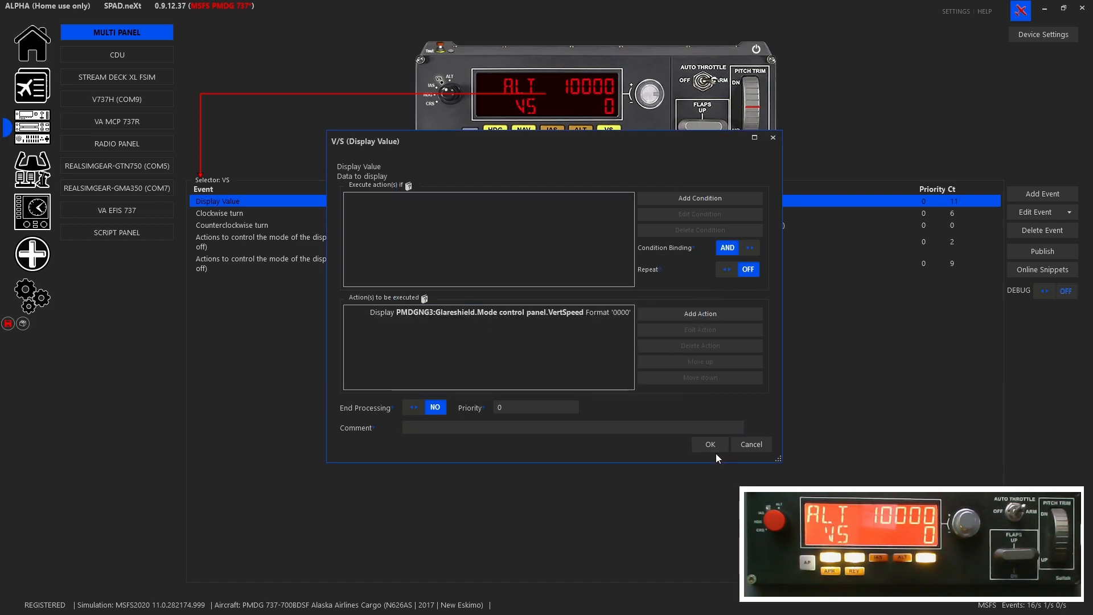
left_click(711, 450)
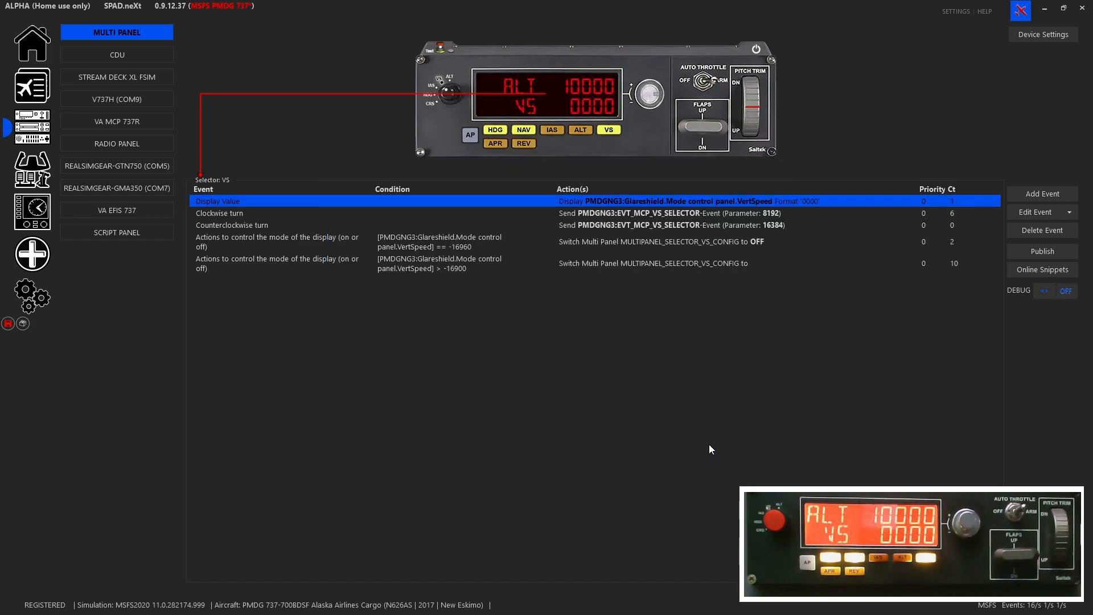
left_click(10, 327)
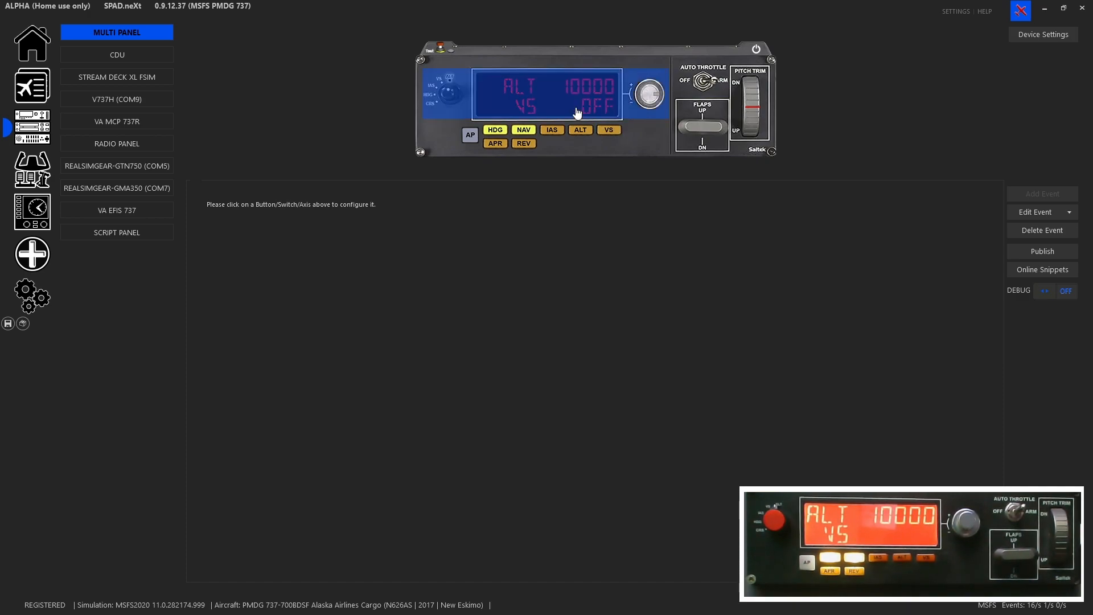
Step: Check the copy options for the ALT selector's events and the paste option for the IAS selector's events
left_click(1070, 212)
mouse_move(1073, 234)
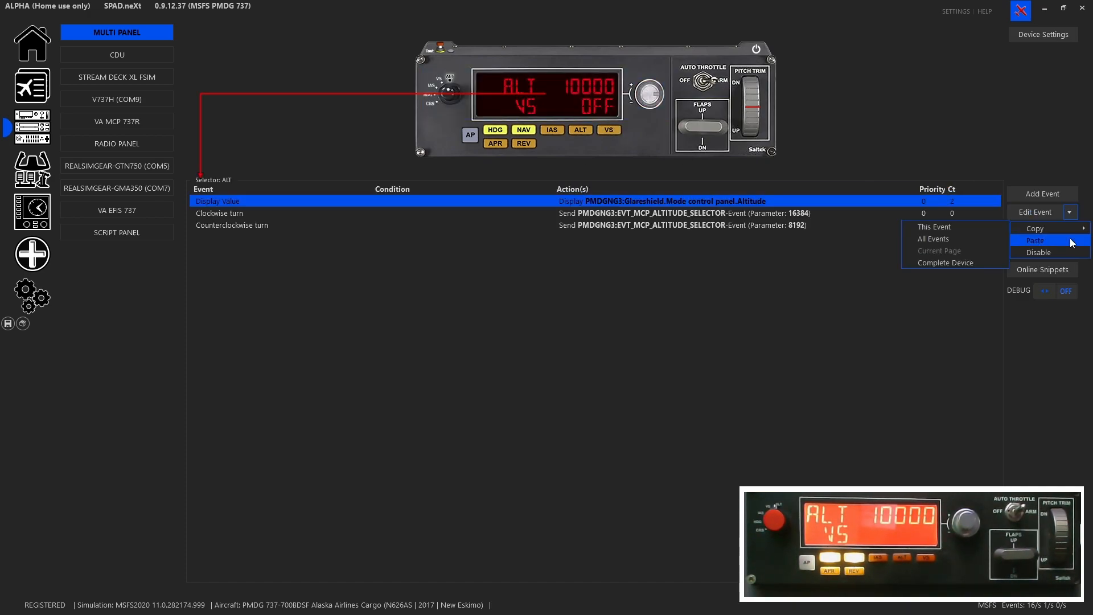
left_click(982, 237)
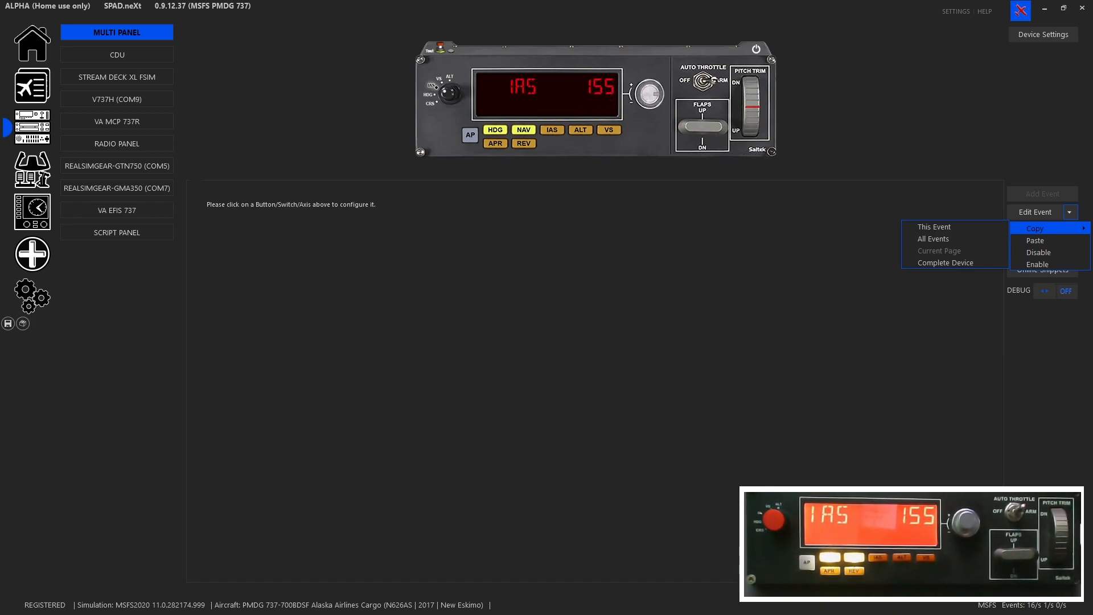
key("Escape")
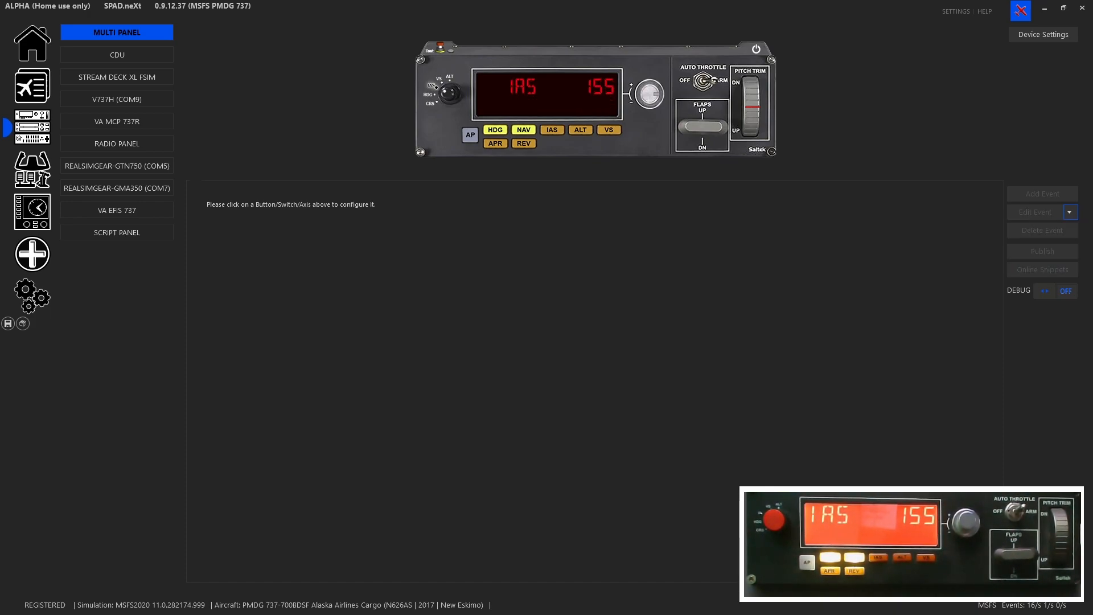
left_click(563, 104)
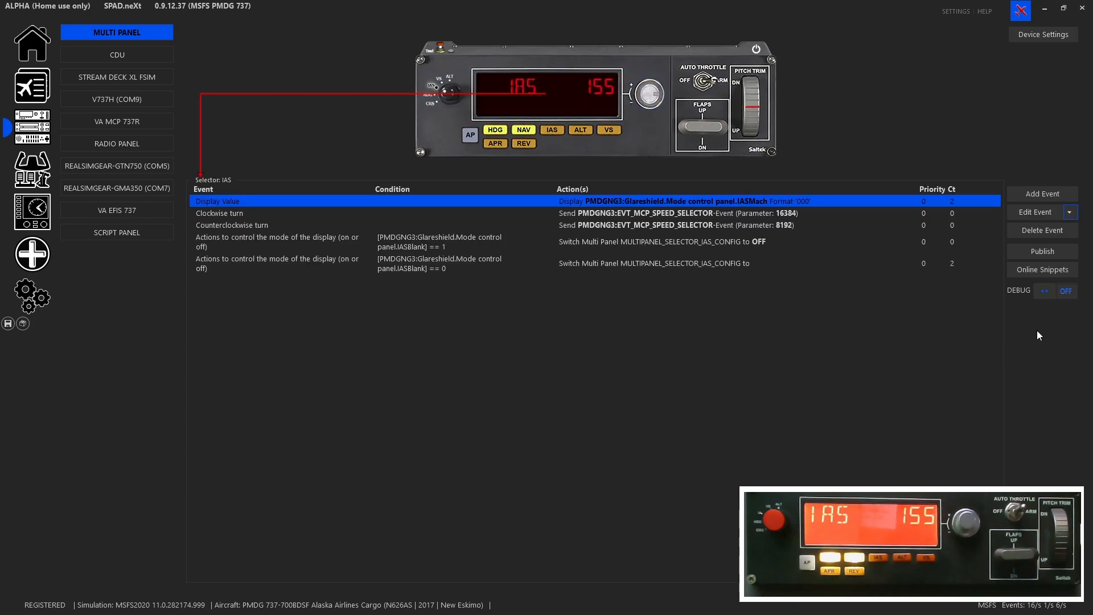
left_click(1070, 212)
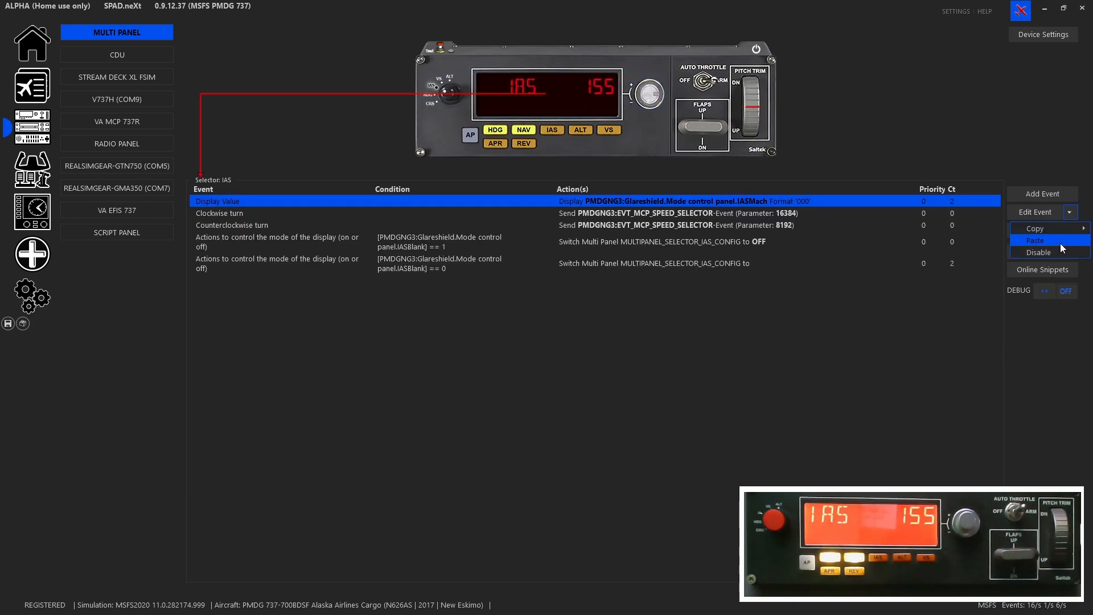
left_click(640, 445)
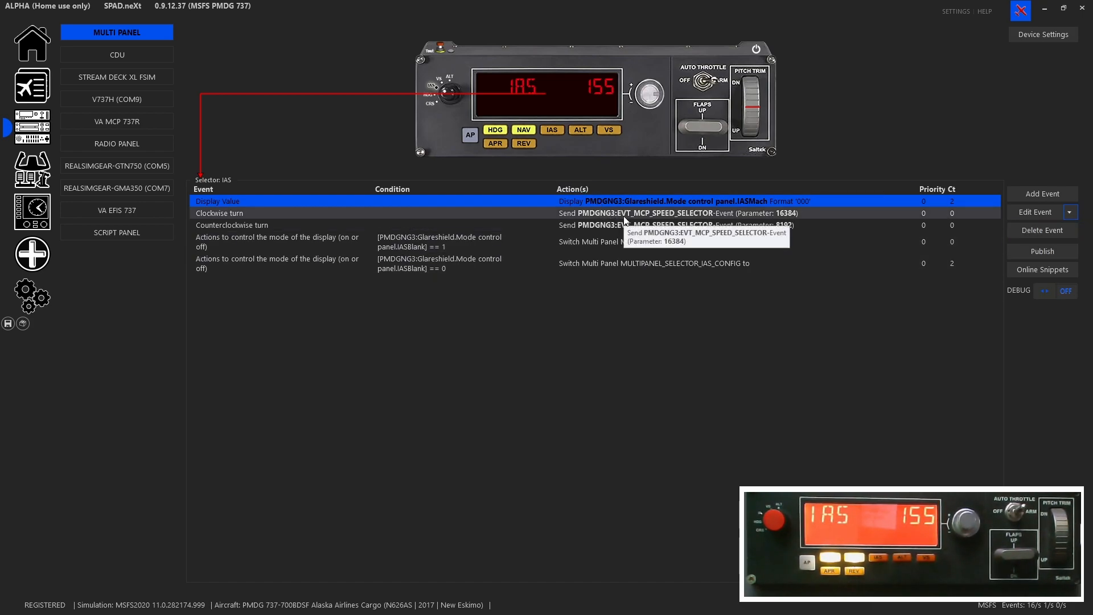
Step: Examine the IAS selector's Display Value event and its IASMach display format settings, discarding any changes
double_click(630, 199)
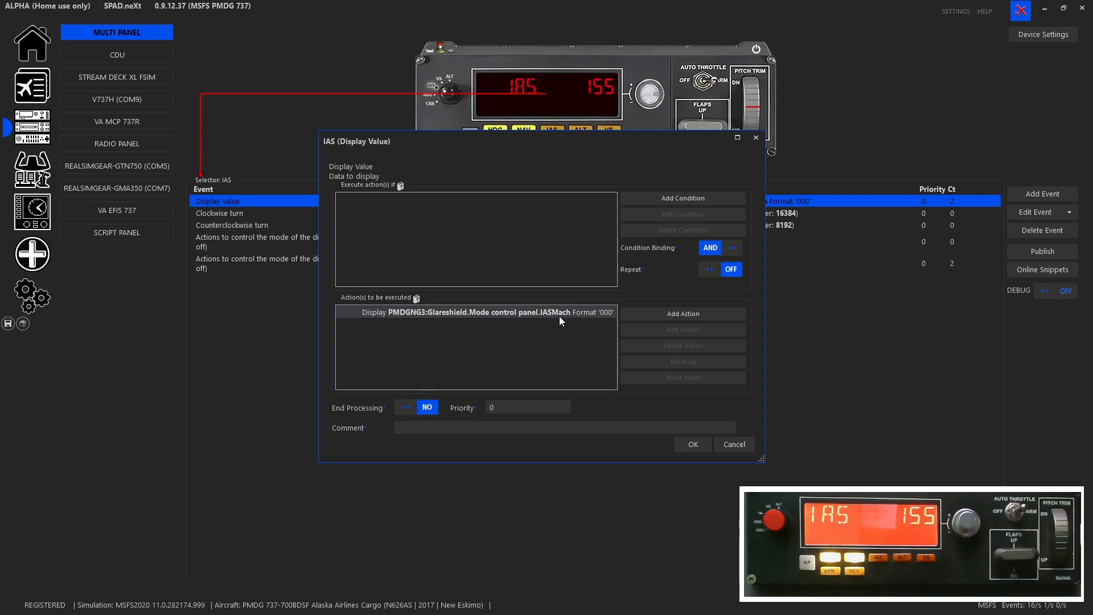
double_click(600, 316)
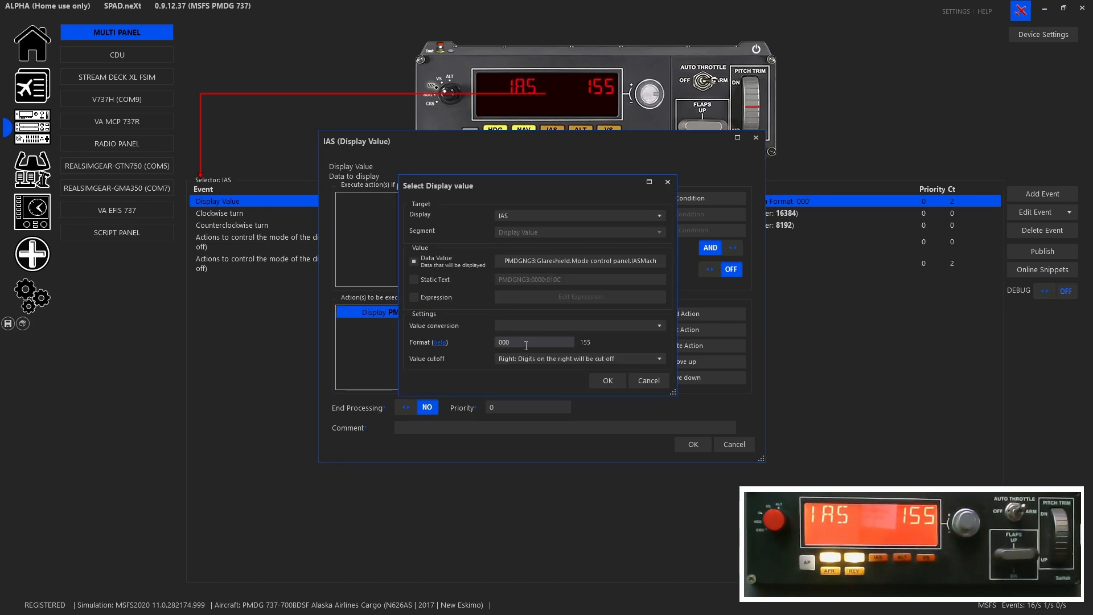
left_click(664, 387)
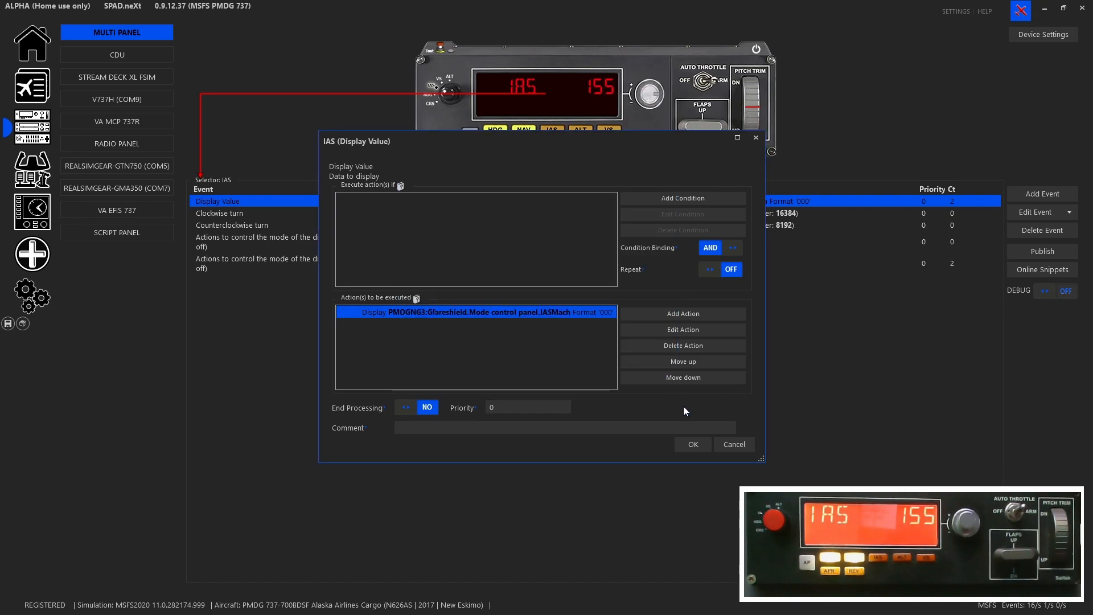
left_click(743, 442)
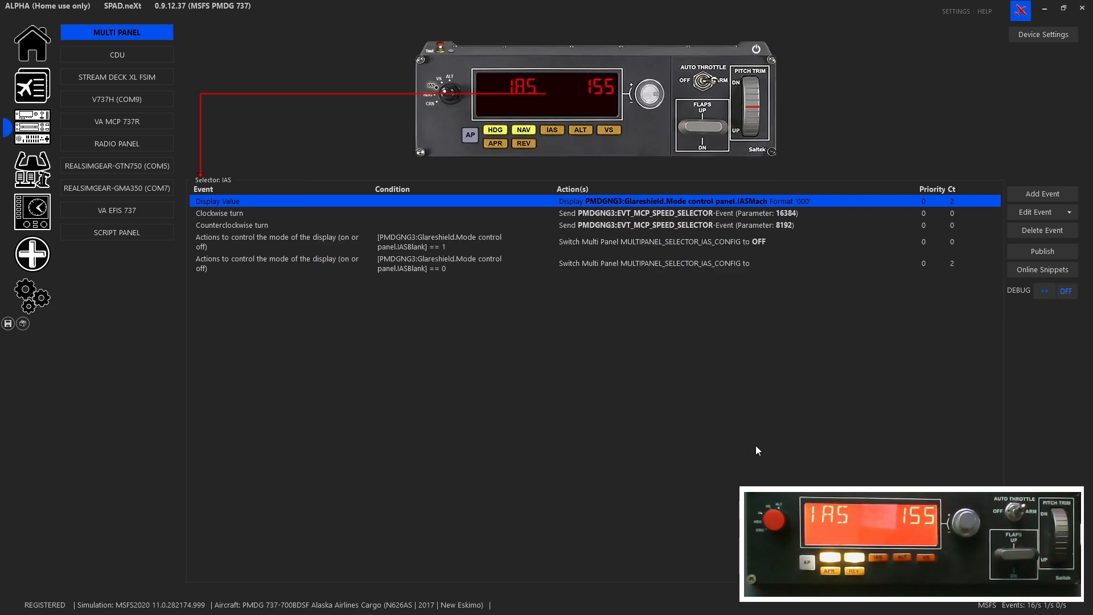
Step: Examine the IAS selector's Clockwise turn event, its simulation event settings and the available EVT_MCP events, discarding any changes
left_click(791, 218)
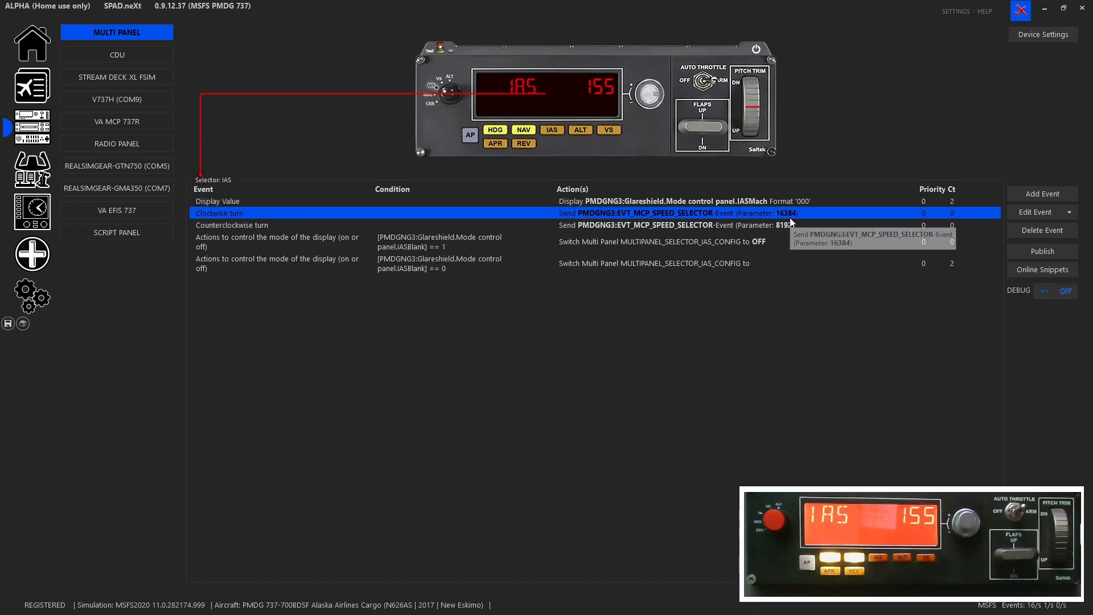
double_click(720, 217)
double_click(585, 286)
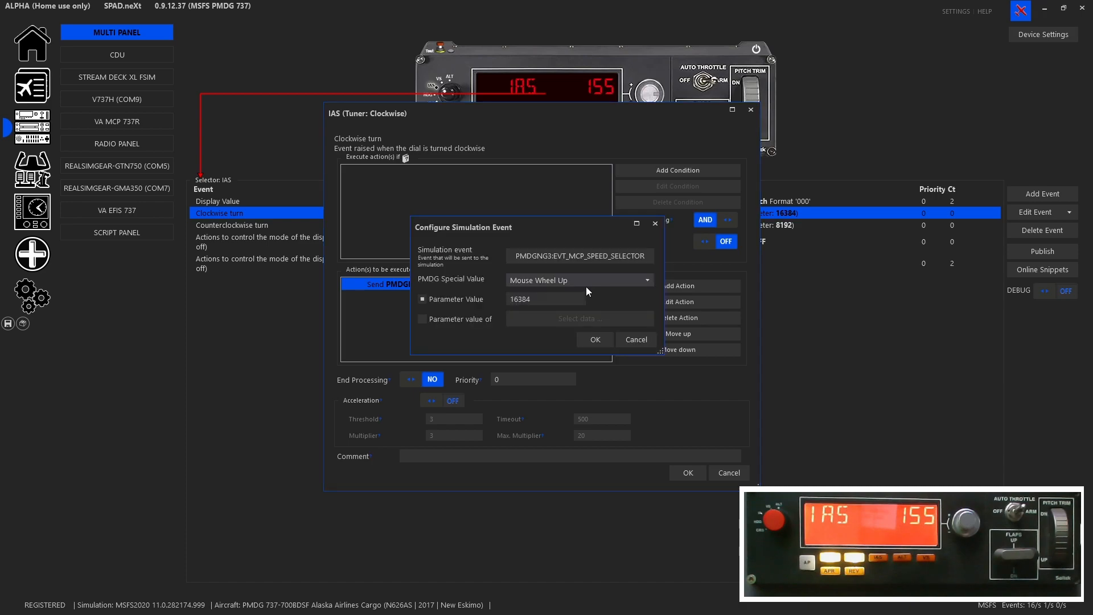
left_click(610, 261)
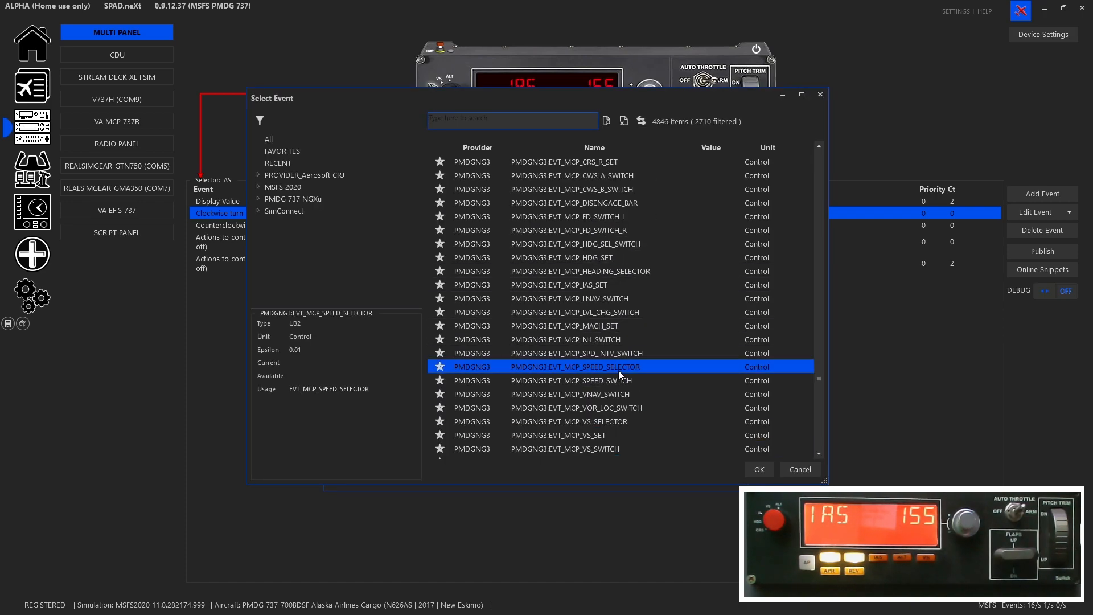
left_click(810, 469)
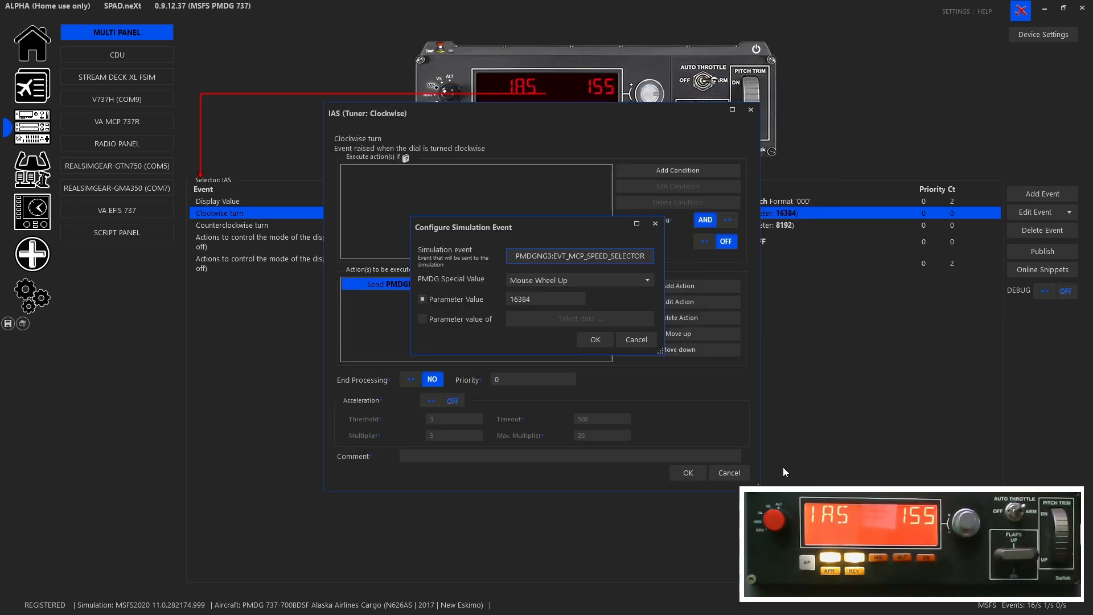
left_click(644, 341)
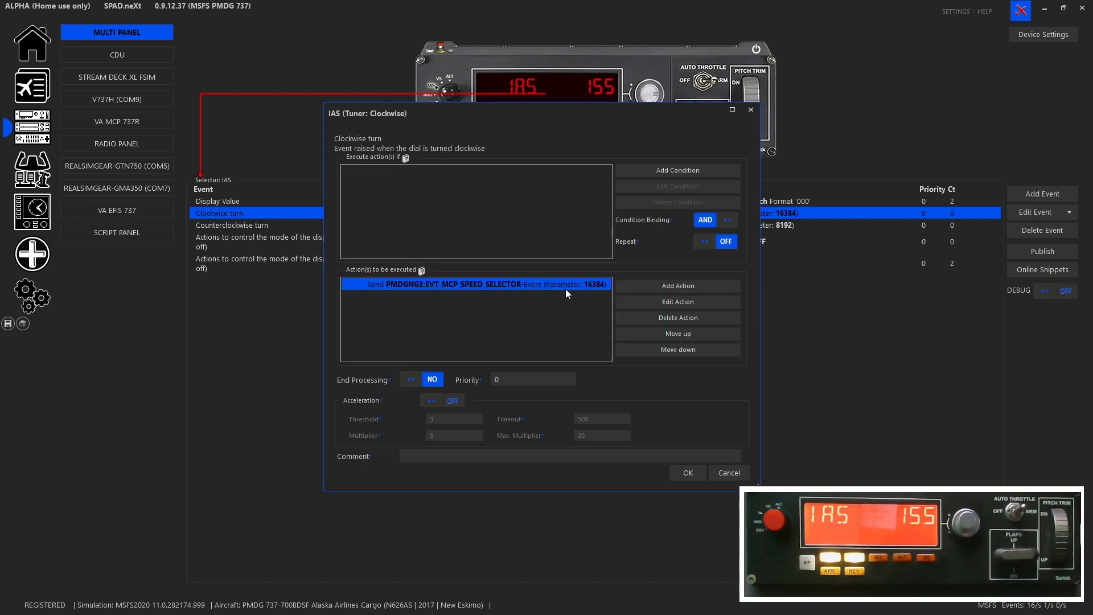
left_click(732, 473)
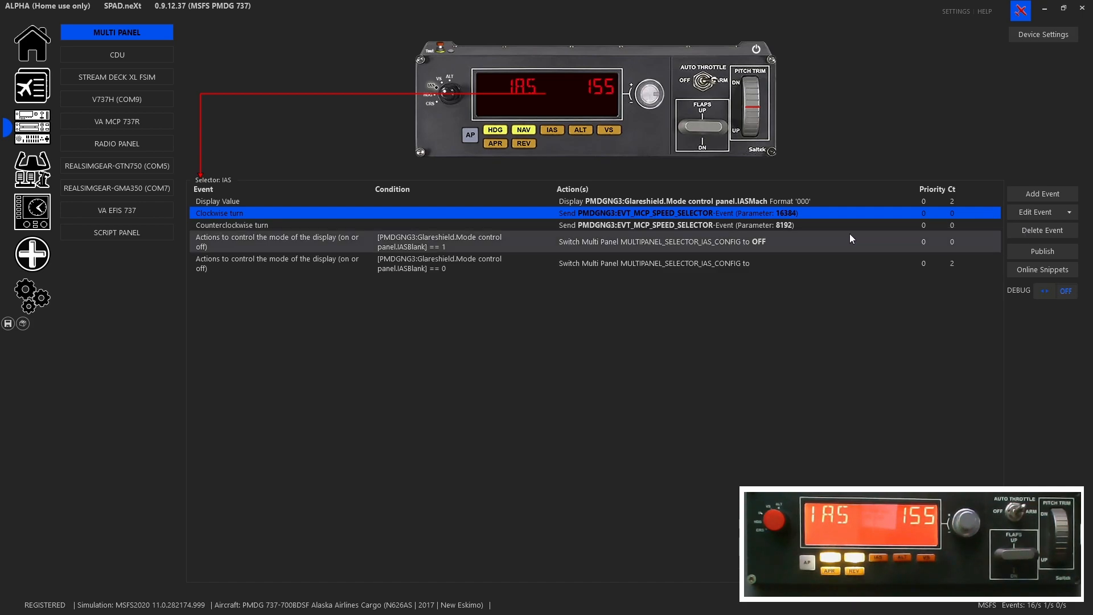
Step: Examine the IAS selector's two Display Mode events, their IASBlank conditions and the display on/off action, discarding any changes
left_click(789, 253)
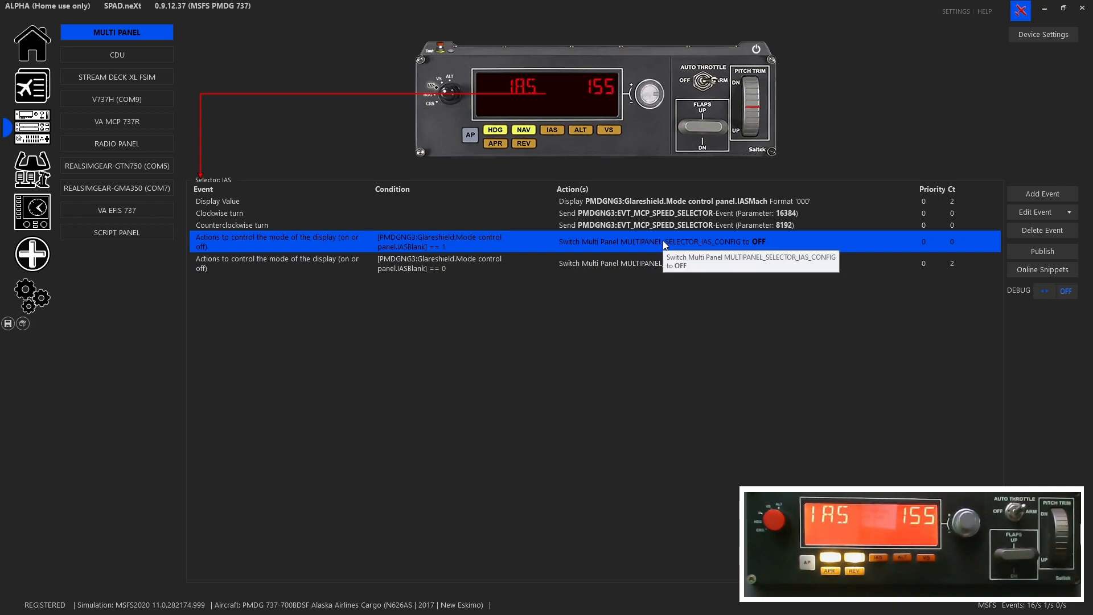
left_click(1042, 190)
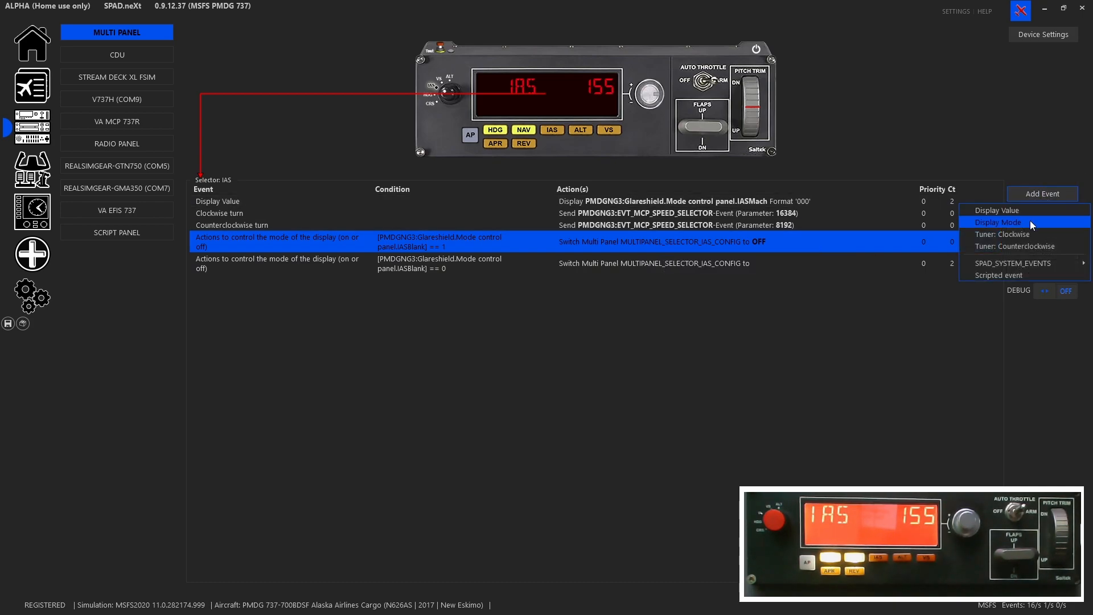
double_click(693, 248)
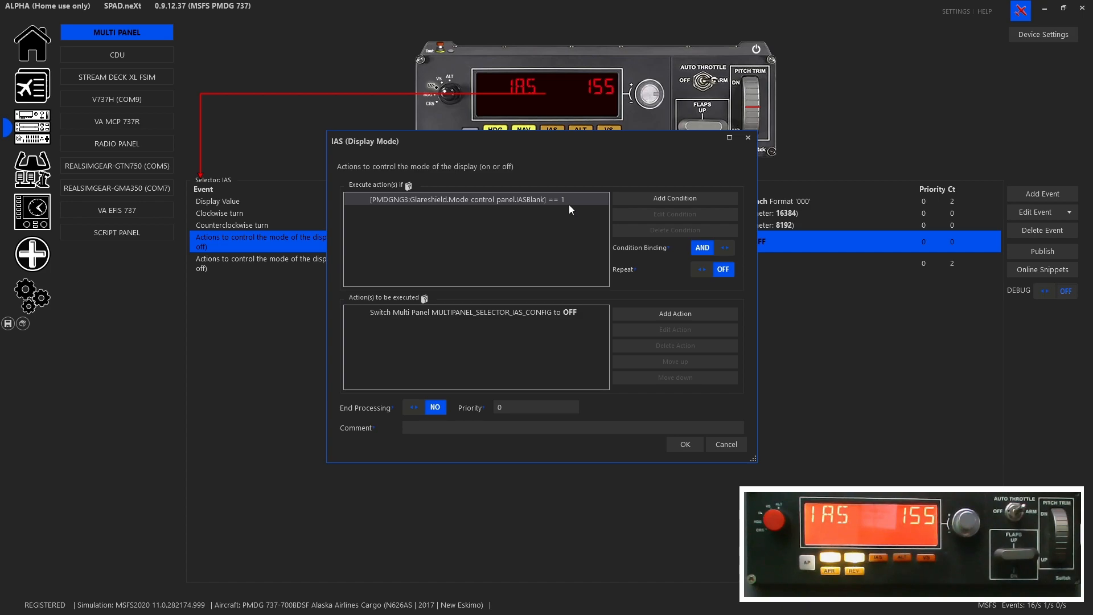
left_click(726, 445)
left_click(706, 266)
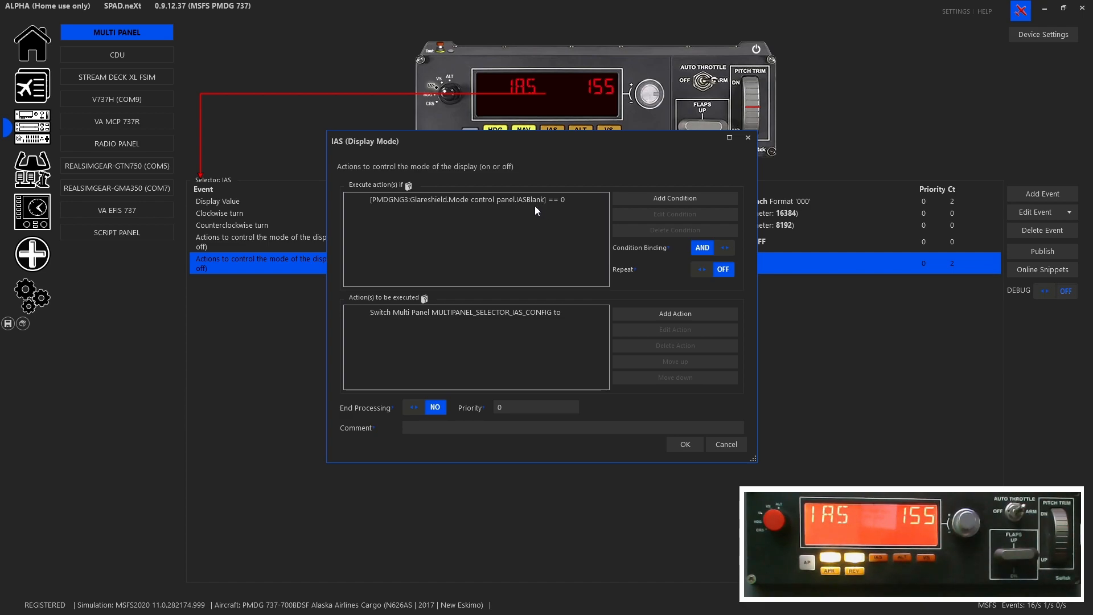
double_click(562, 312)
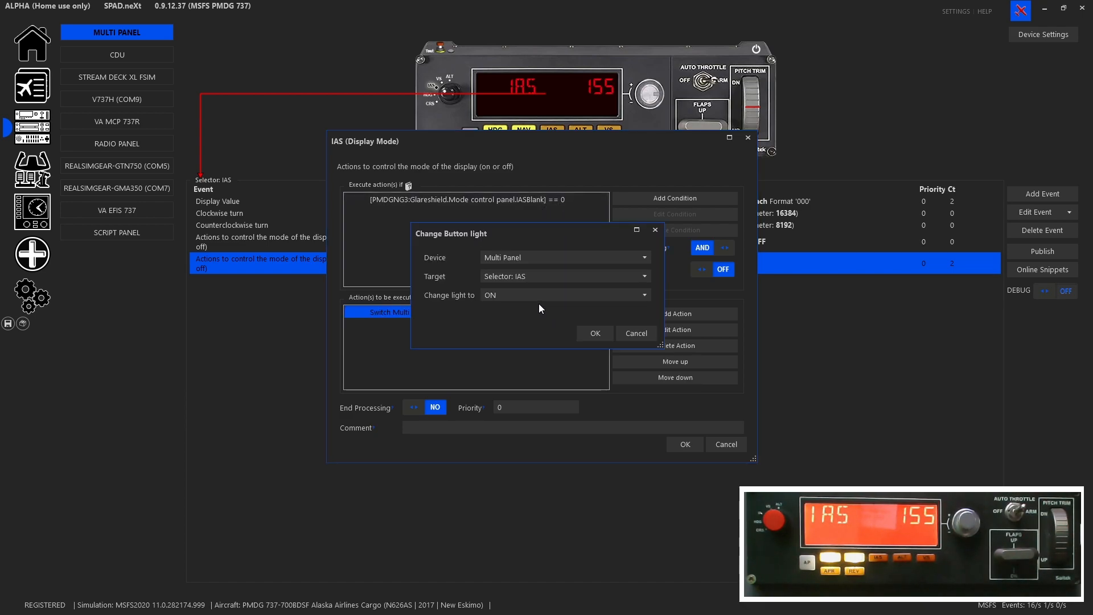
left_click(637, 336)
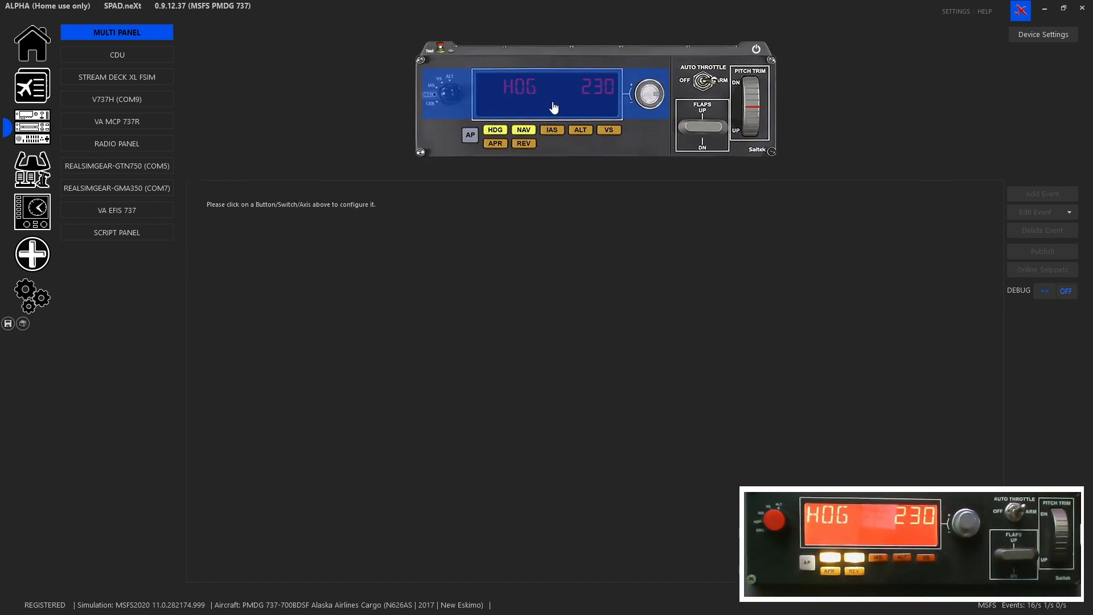
Step: Examine the HDG and CRS selectors' display and turn events, including the CRS Display Value event, without changing anything
left_click(555, 107)
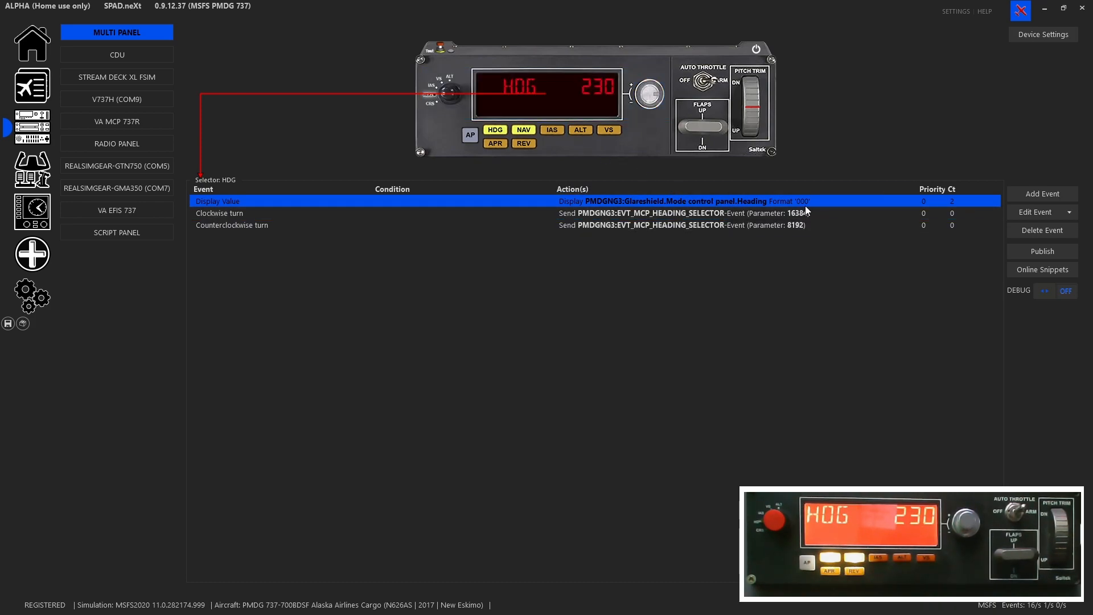
left_click(768, 213)
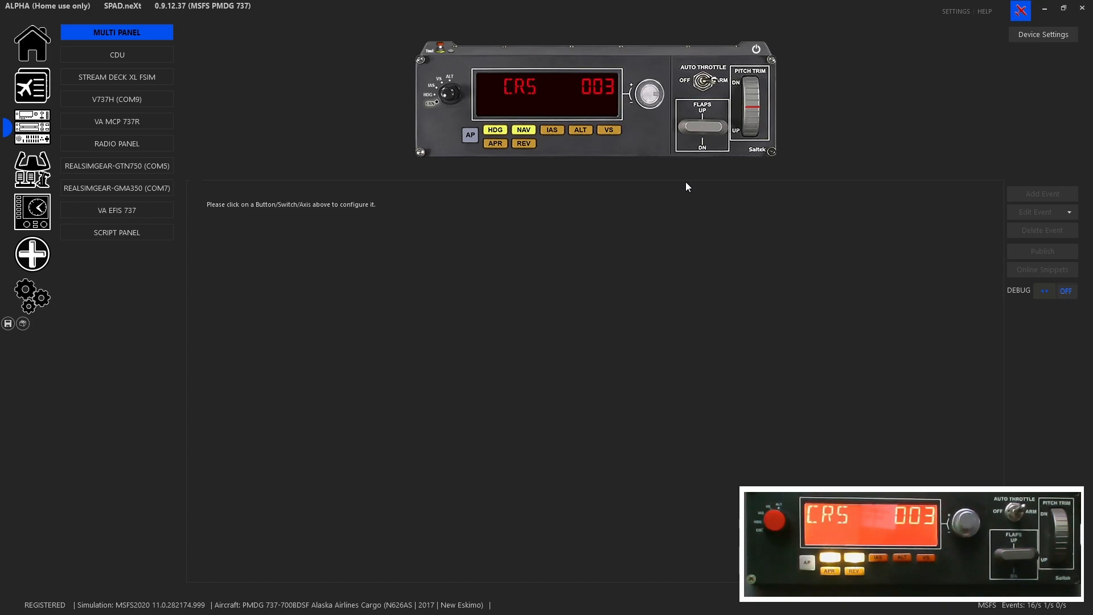
left_click(512, 111)
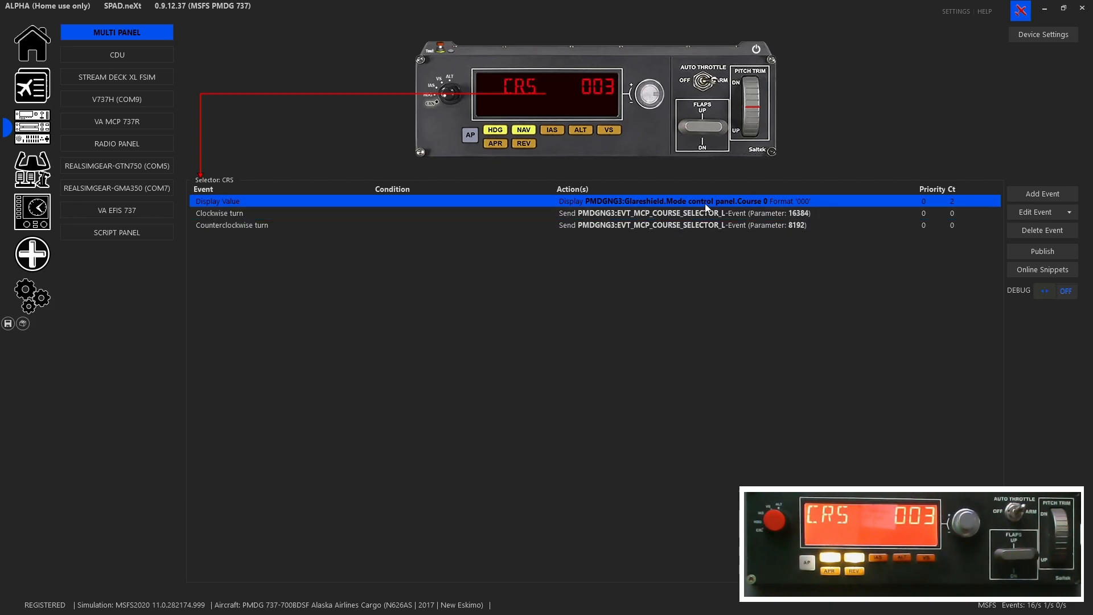
double_click(761, 203)
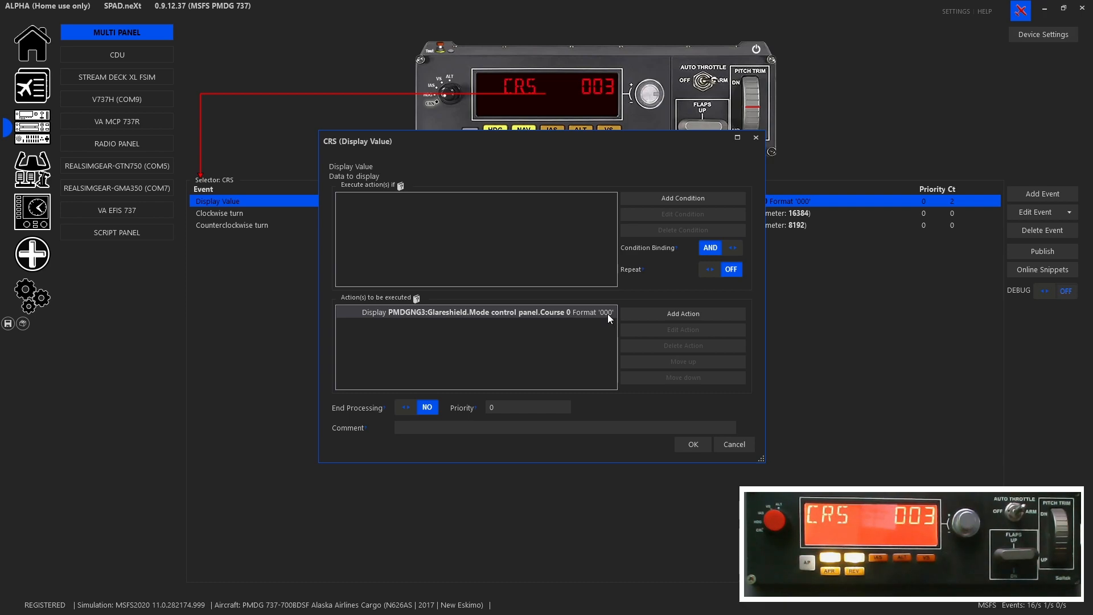
left_click(736, 446)
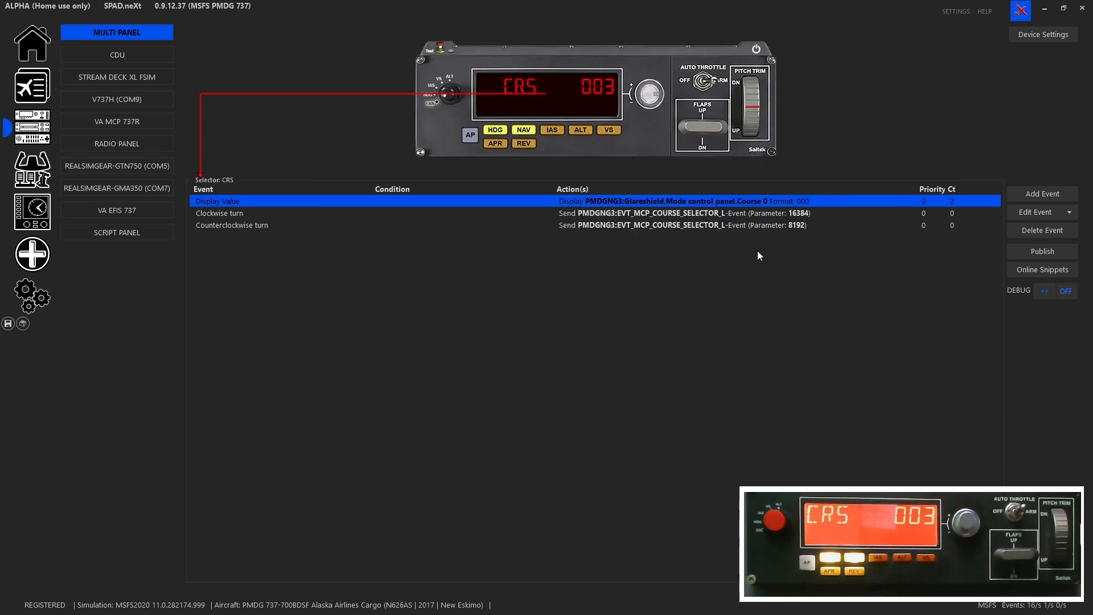
left_click(738, 218)
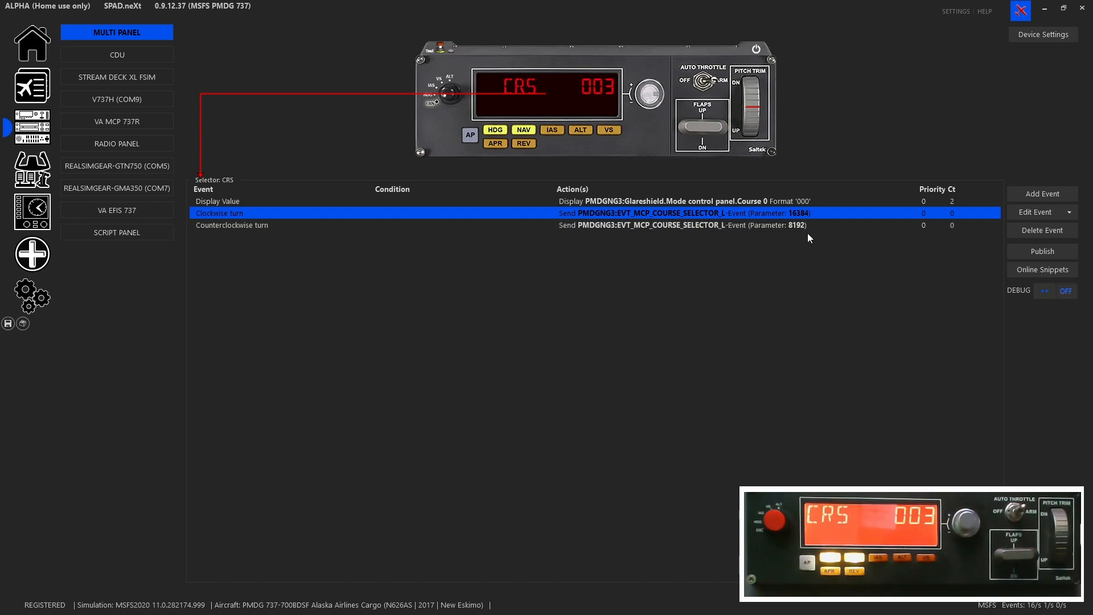
Step: Start a scripted event for the ALT selector with the condition MULTIPANEL_SELECTOR (Device) equals 1
left_click(1042, 193)
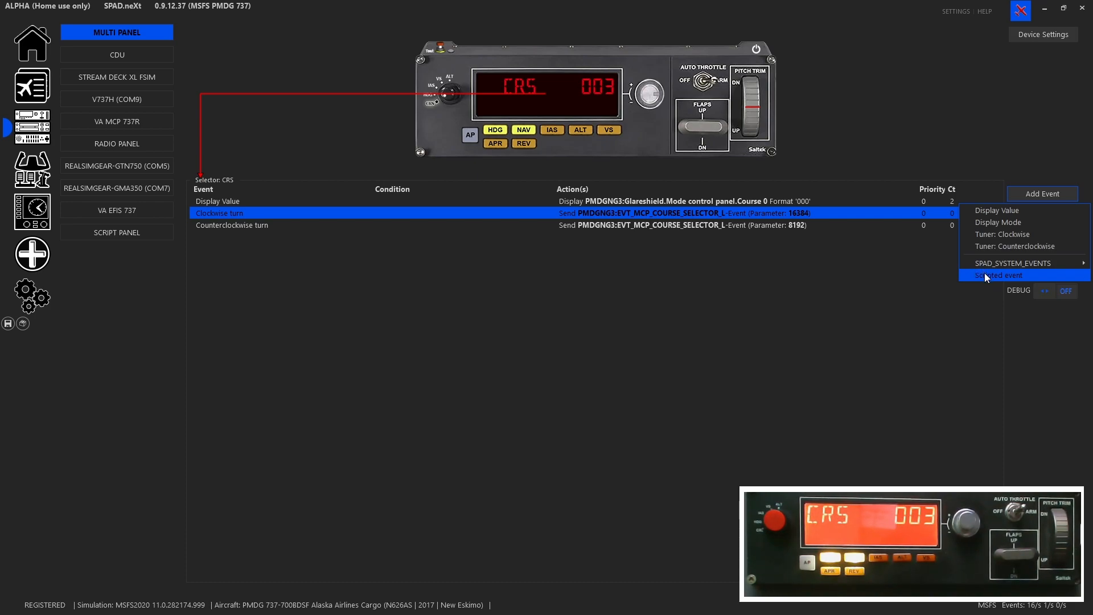
left_click(985, 275)
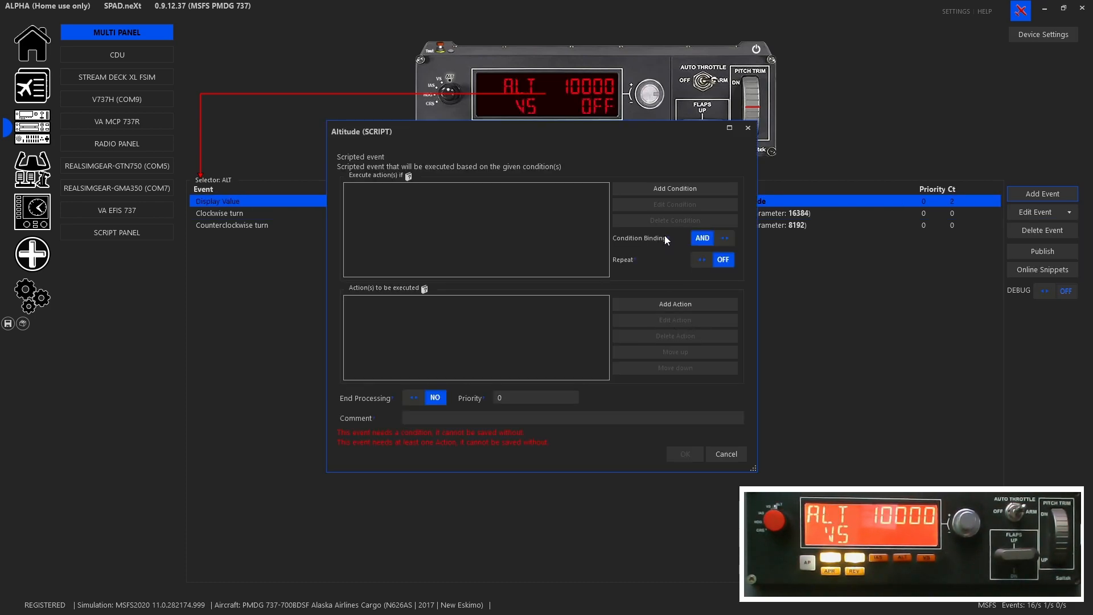
left_click(677, 192)
left_click(630, 245)
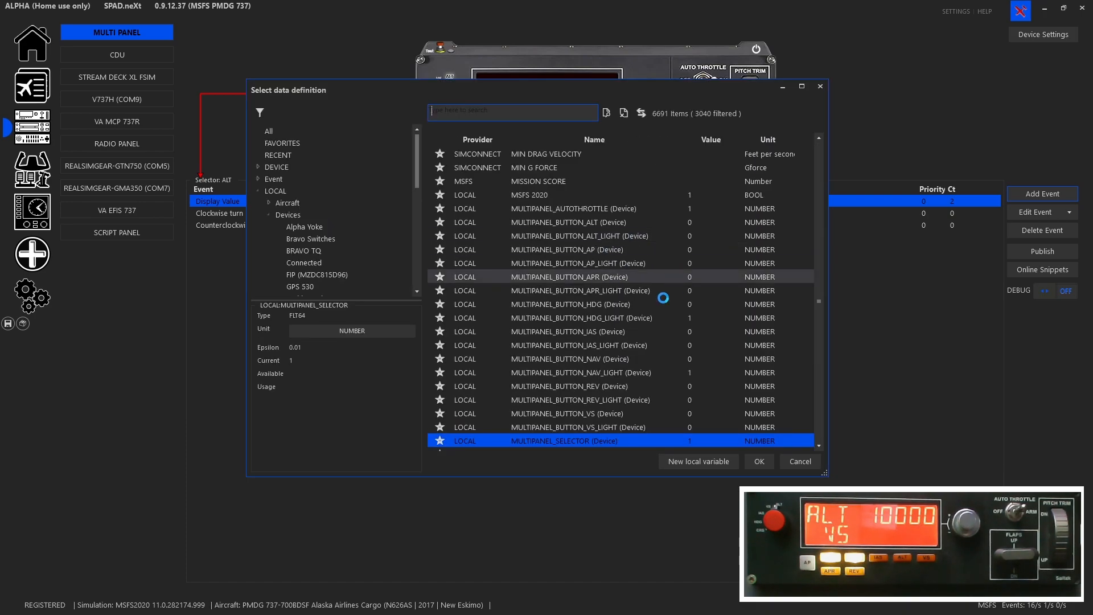
double_click(600, 445)
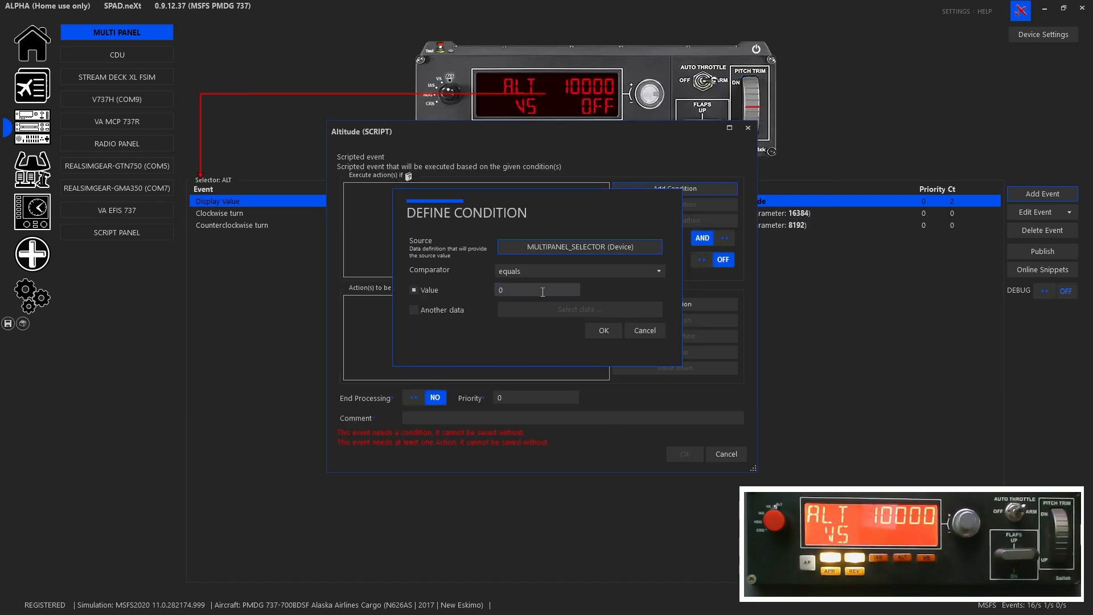
type("1")
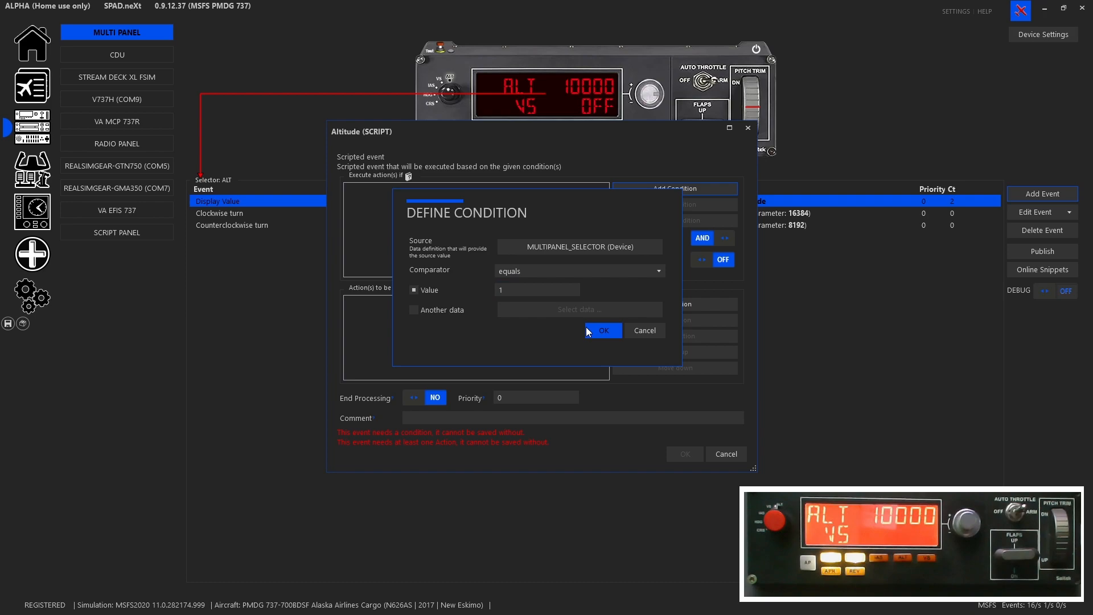
left_click(587, 328)
Step: Give the scripted event a Speak text action with the message "ALT MODE" and Stop all other on, and accept the event
left_click(663, 306)
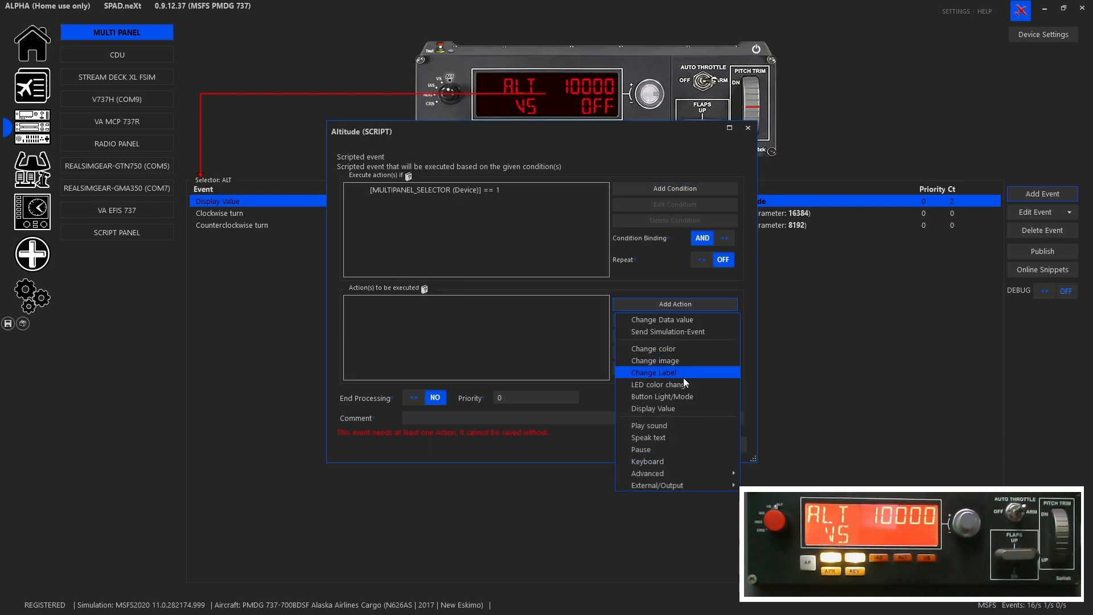
left_click(662, 441)
left_click(569, 216)
type("ALT MODE")
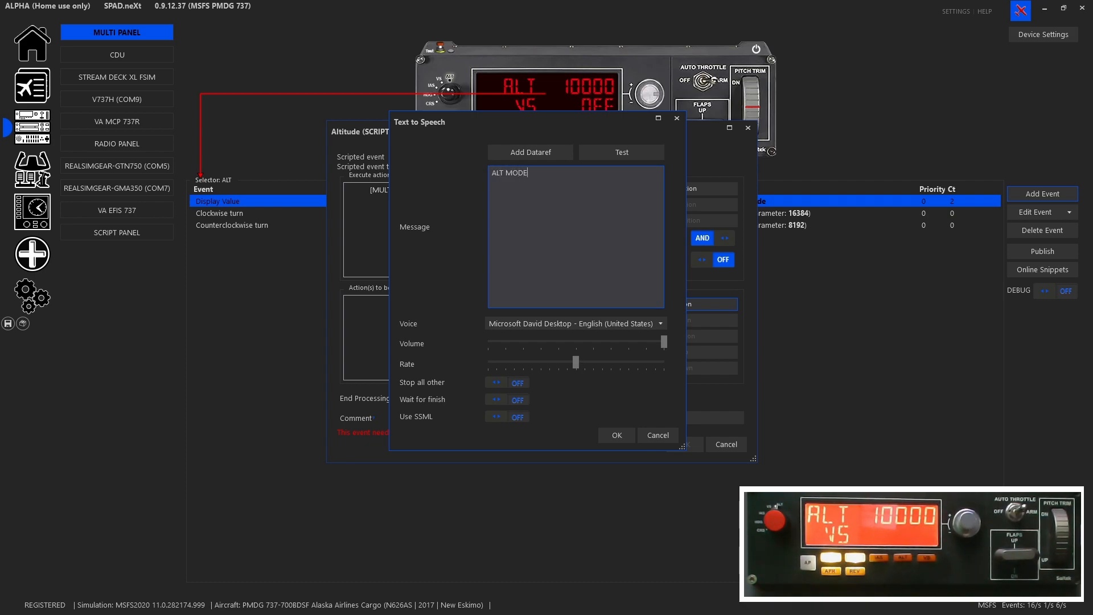
left_click(516, 385)
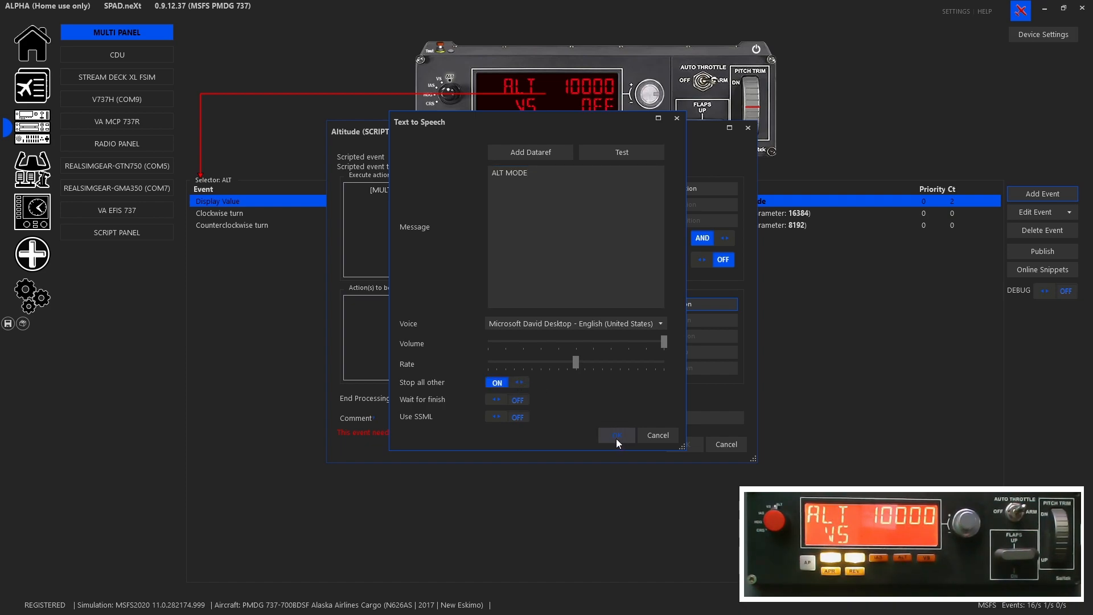
left_click(616, 438)
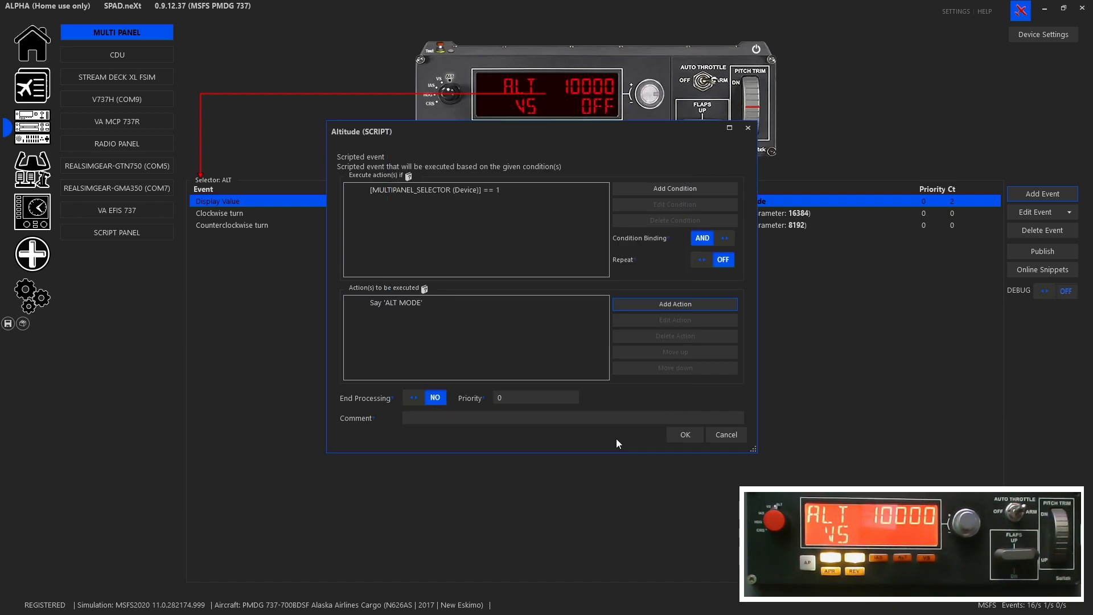
left_click(685, 435)
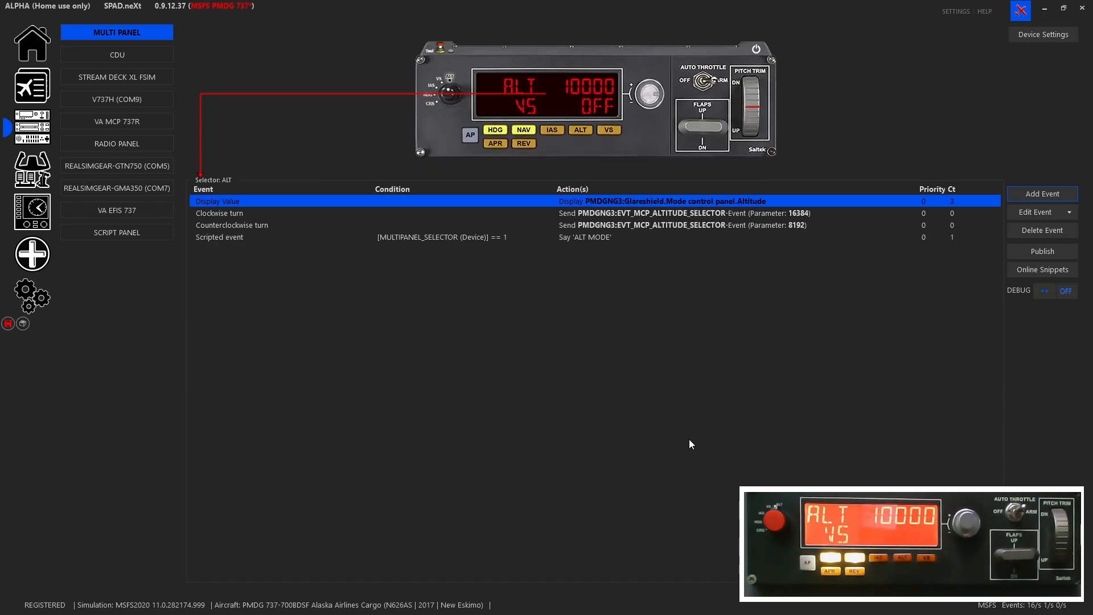
Step: Duplicate the ALT selector's "ALT MODE" scripted event by copying and pasting it within the same selector
left_click(699, 237)
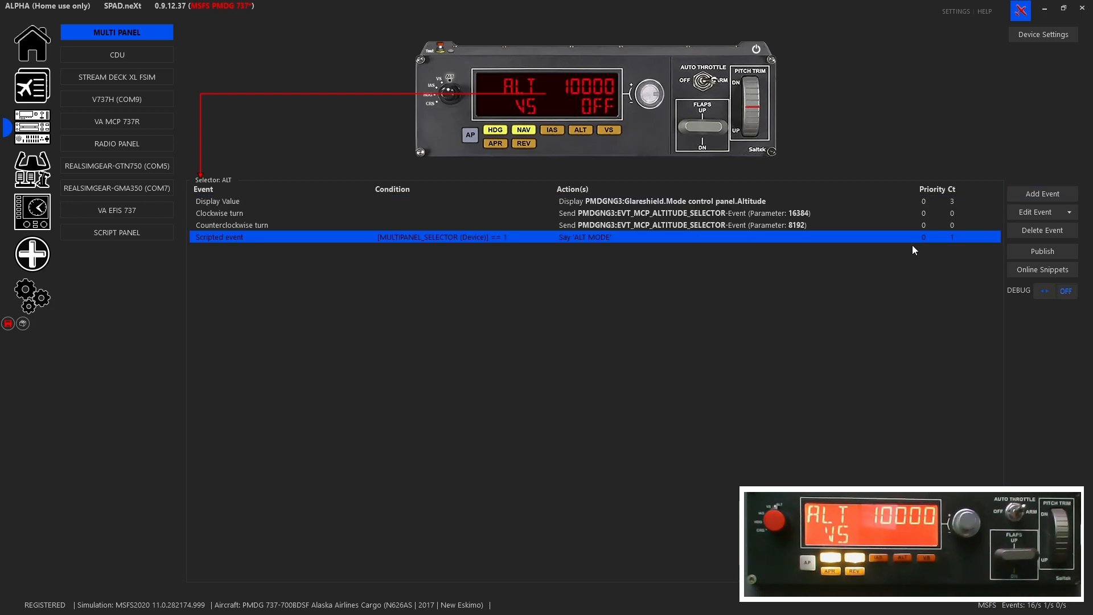
left_click(1070, 213)
mouse_move(1039, 229)
left_click(990, 229)
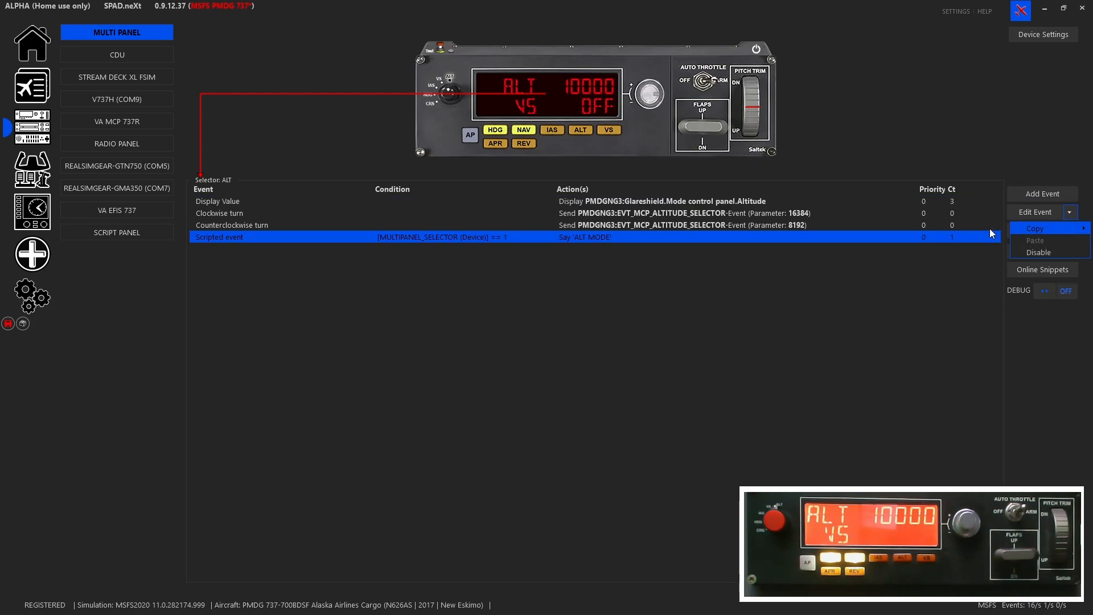
left_click(1069, 213)
left_click(1056, 238)
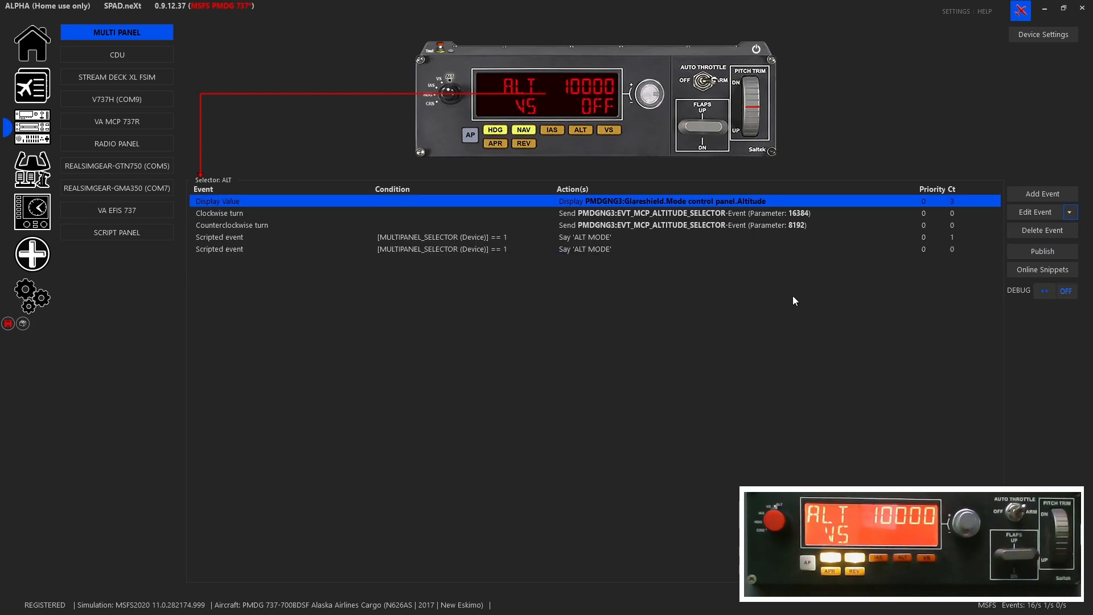
Step: Set the duplicated scripted event's MULTIPANEL_SELECTOR condition value to 2
double_click(582, 248)
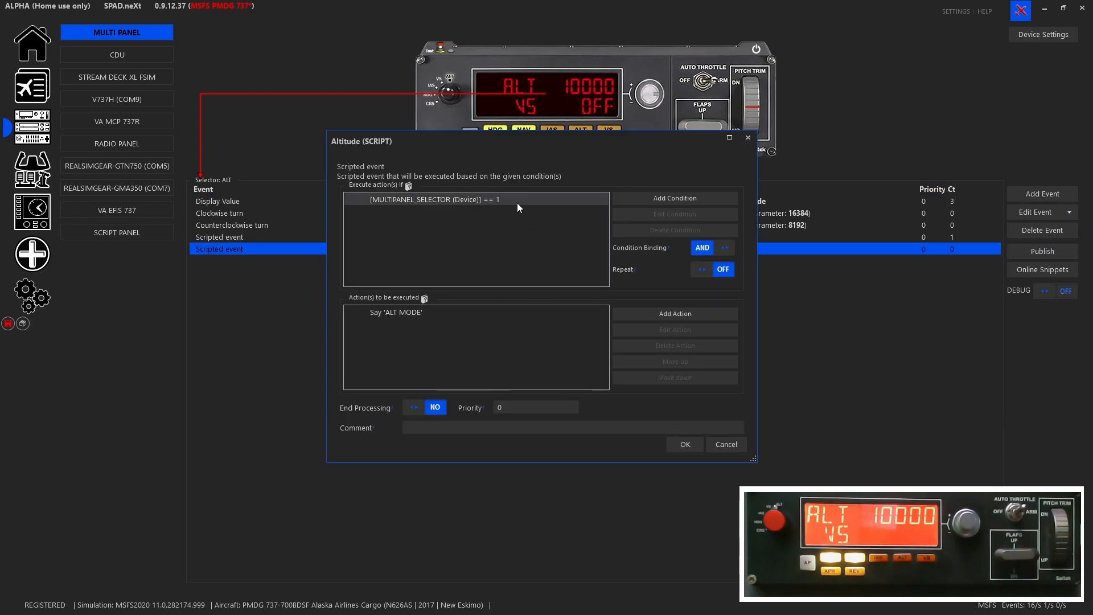
double_click(517, 202)
left_click(514, 291)
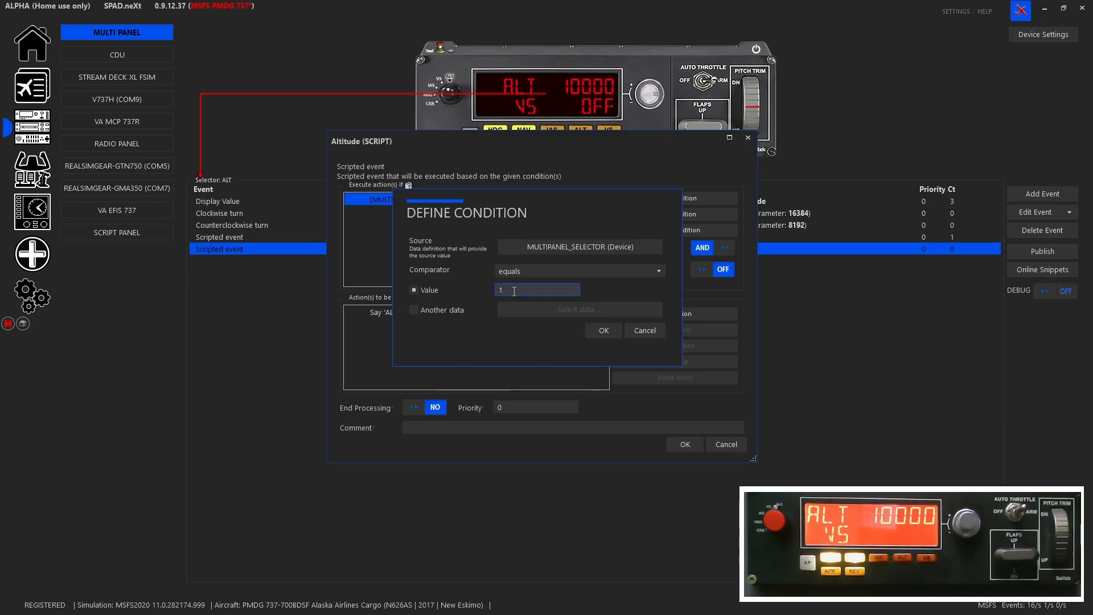
key("BackSpace")
type("2")
left_click(603, 331)
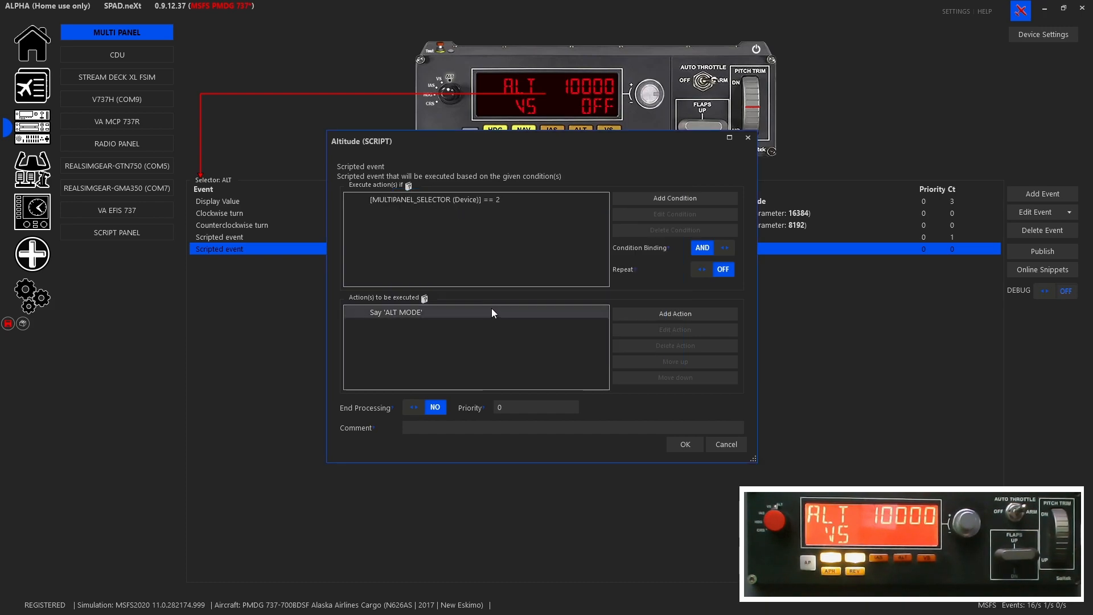
Step: Change the duplicated event's spoken message to "V S MODE", test the speech, accept the event and save the profile
double_click(491, 310)
double_click(498, 177)
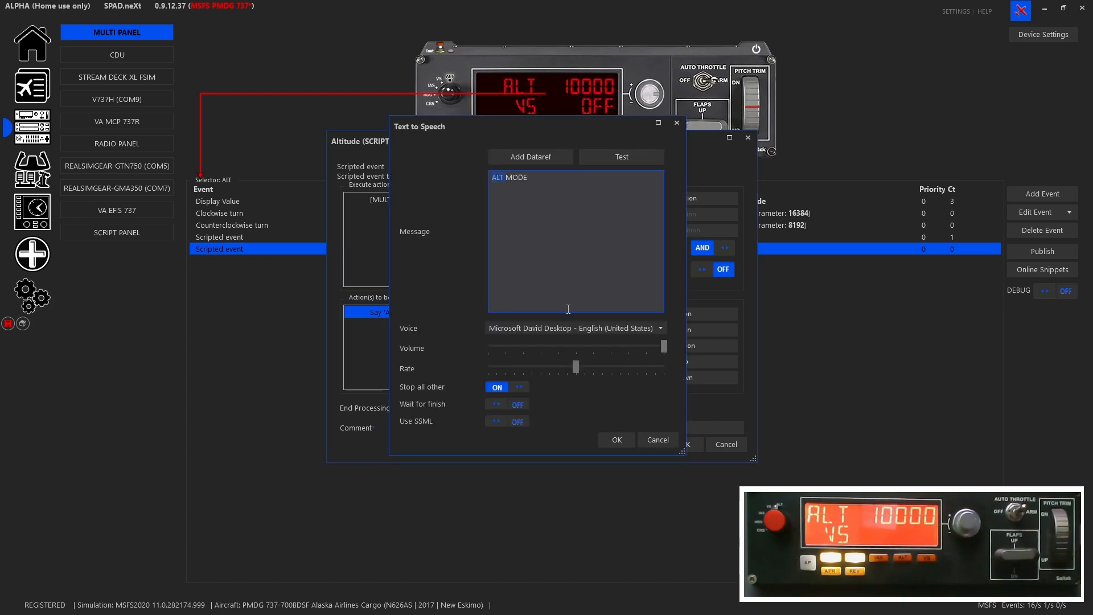
type("V S")
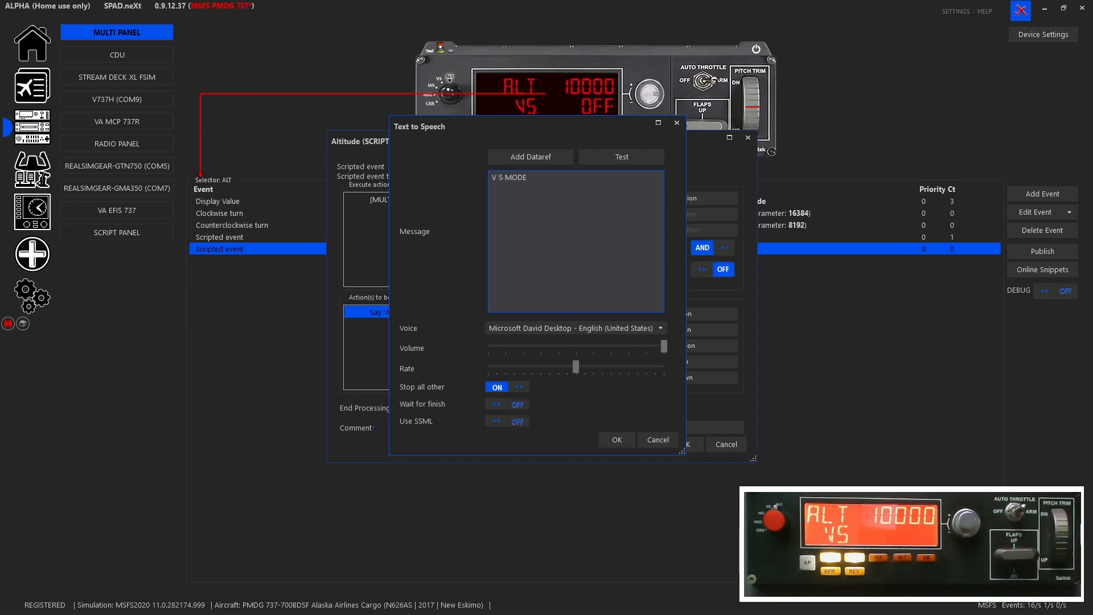
left_click(641, 152)
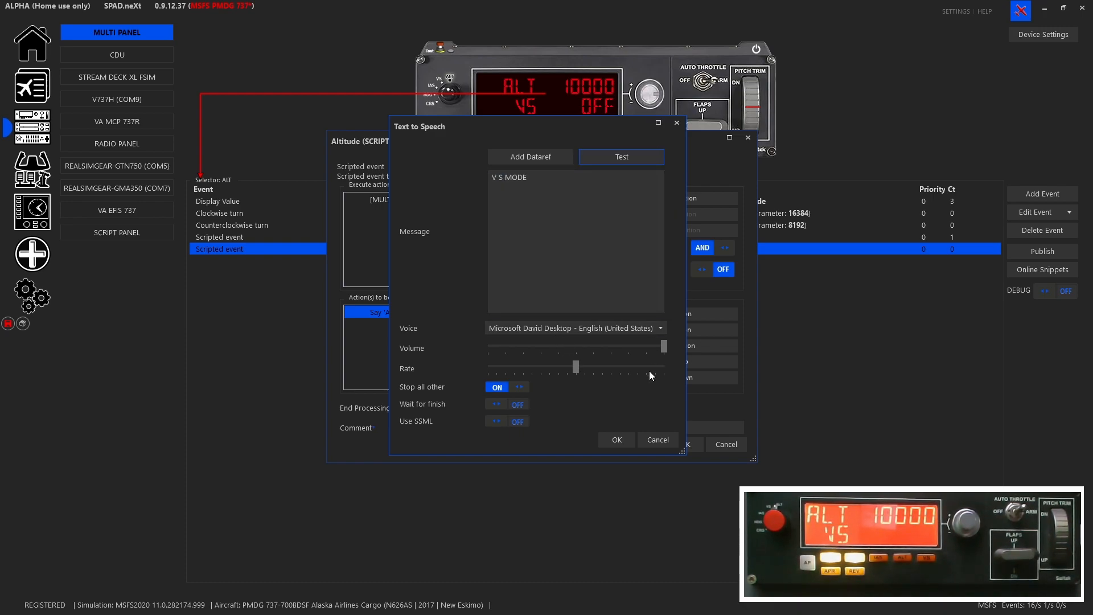
left_click(629, 435)
left_click(682, 446)
left_click(8, 323)
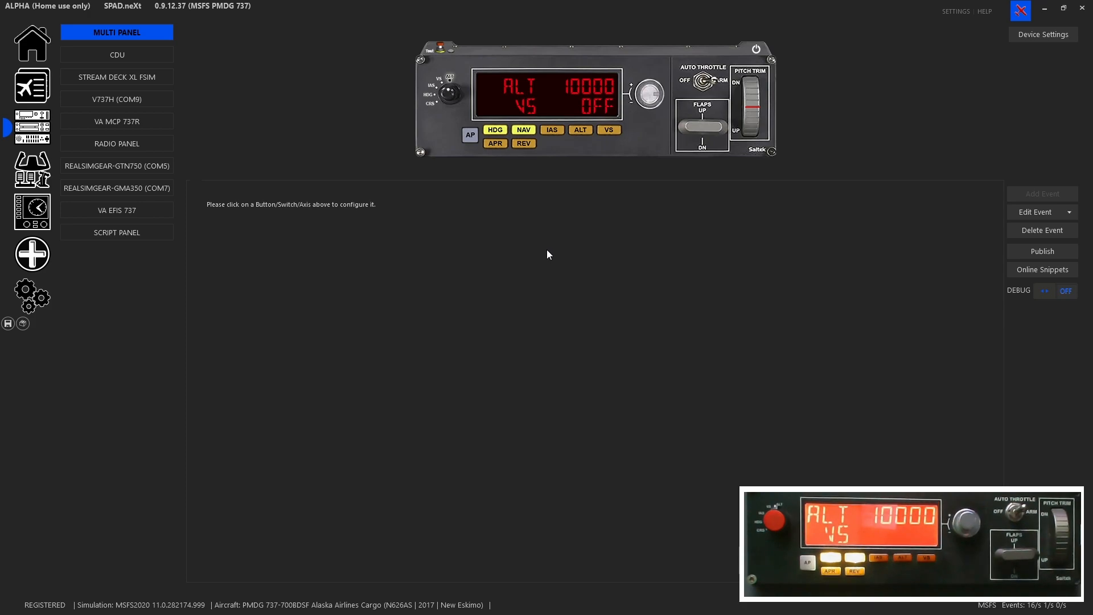
Step: Review the ALT selector's events, the AP button's events and the event types available for the AP button
left_click(463, 96)
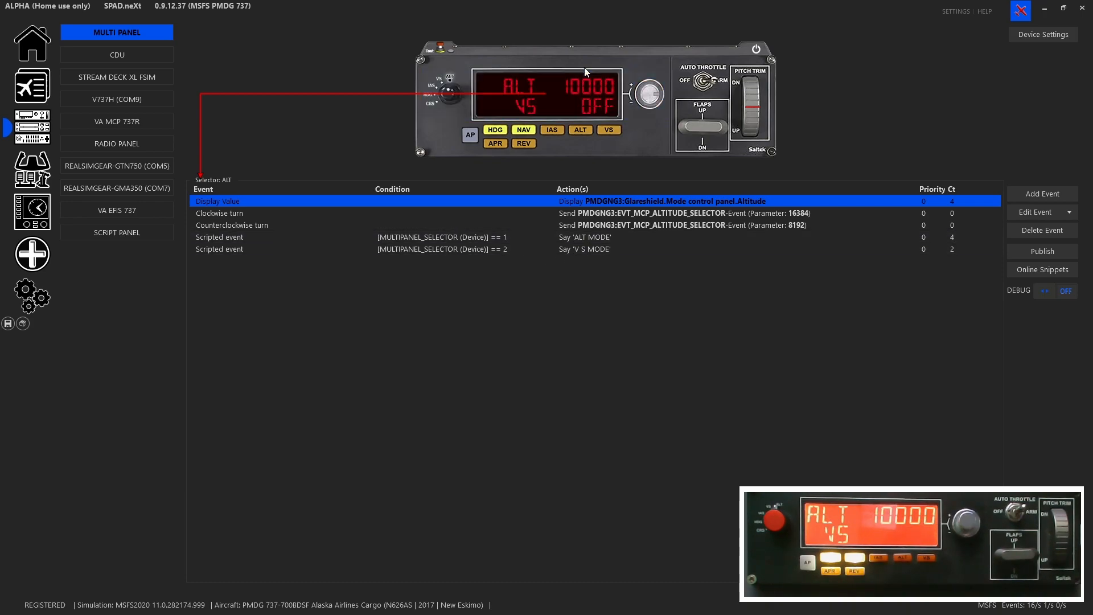
left_click(471, 137)
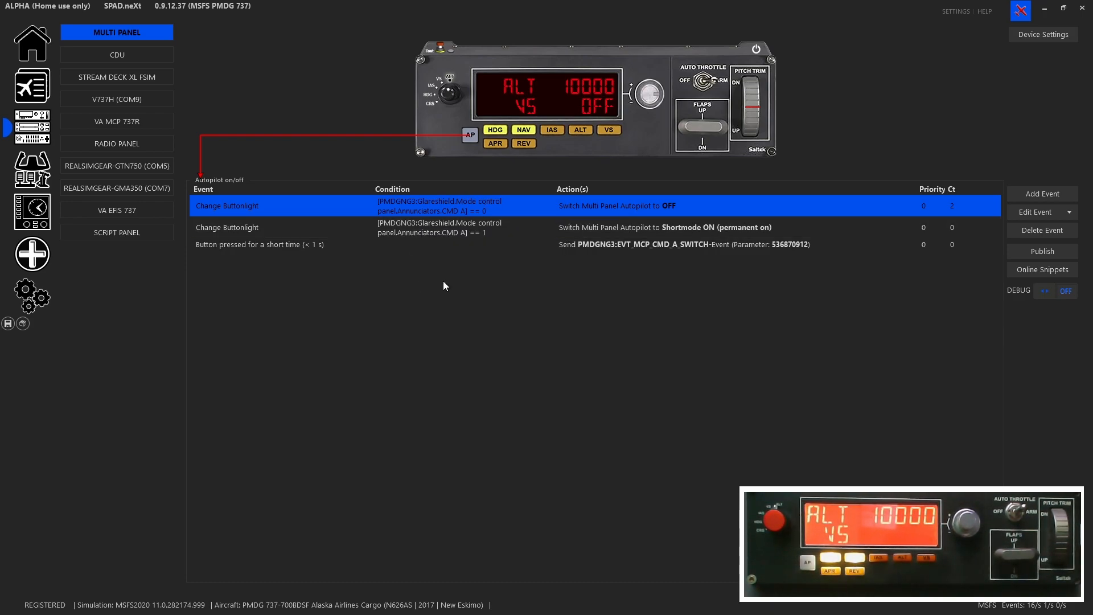
left_click(1036, 197)
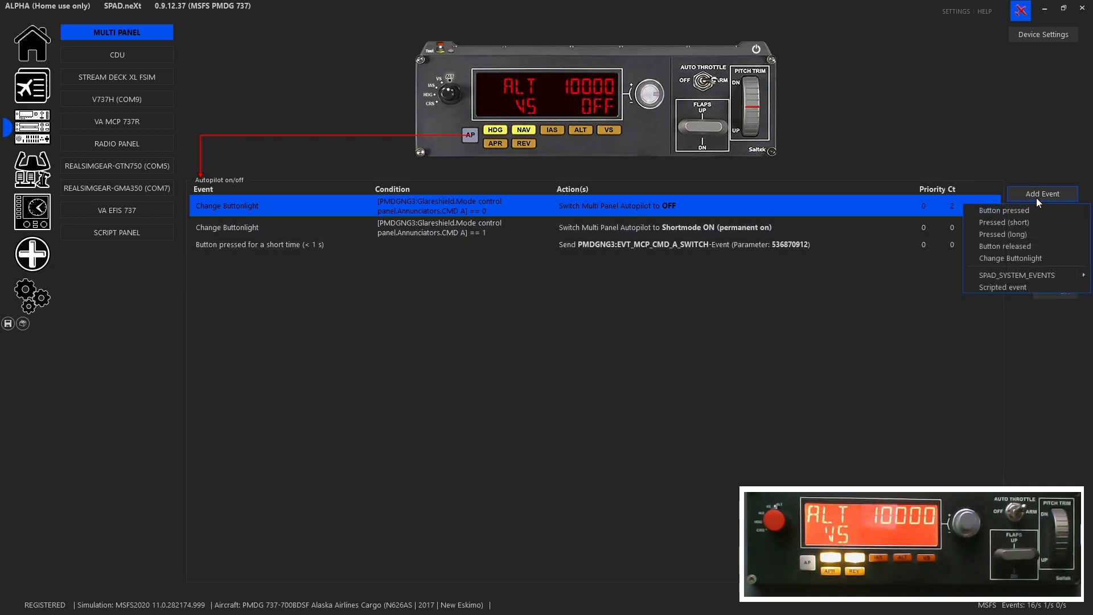
Step: Add a Change Buttonlight event to the AP button and open the source data selection for its new condition
left_click(1020, 259)
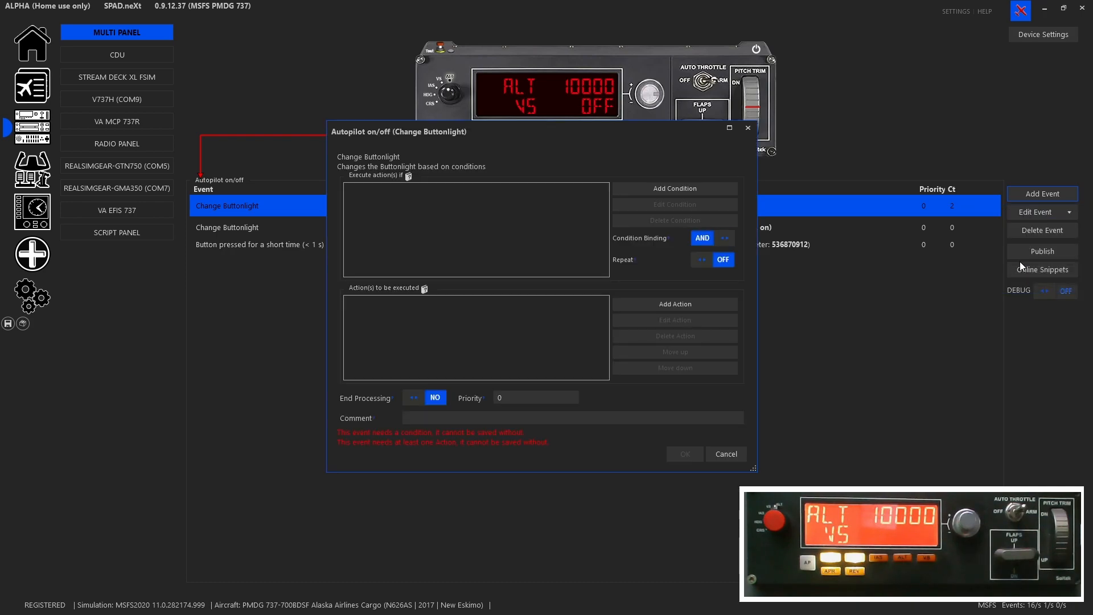
left_click(664, 193)
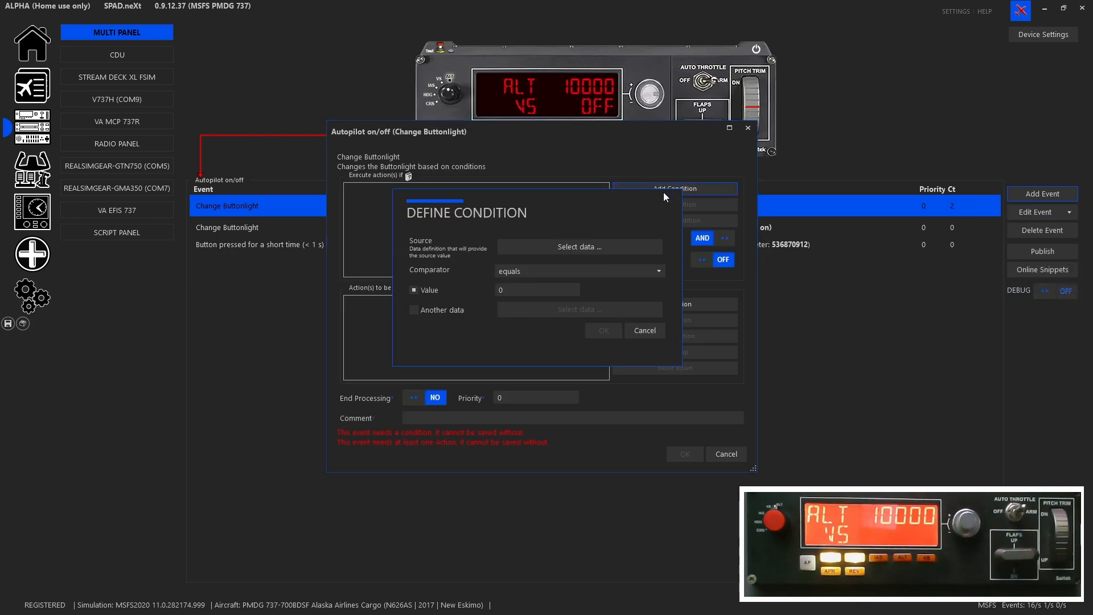
left_click(585, 241)
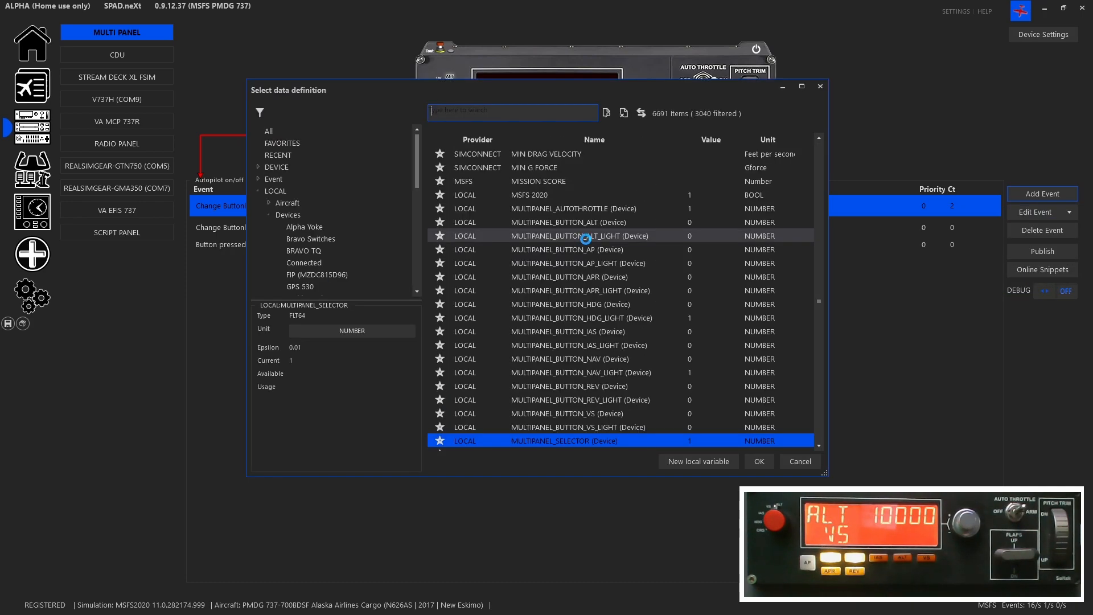
Step: Define the condition as PMDGNG3:Glareshield.Mode control panel.Annunciators.CMD A from the PMDG 737 NGXu data equals 0
left_click(258, 191)
left_click(281, 226)
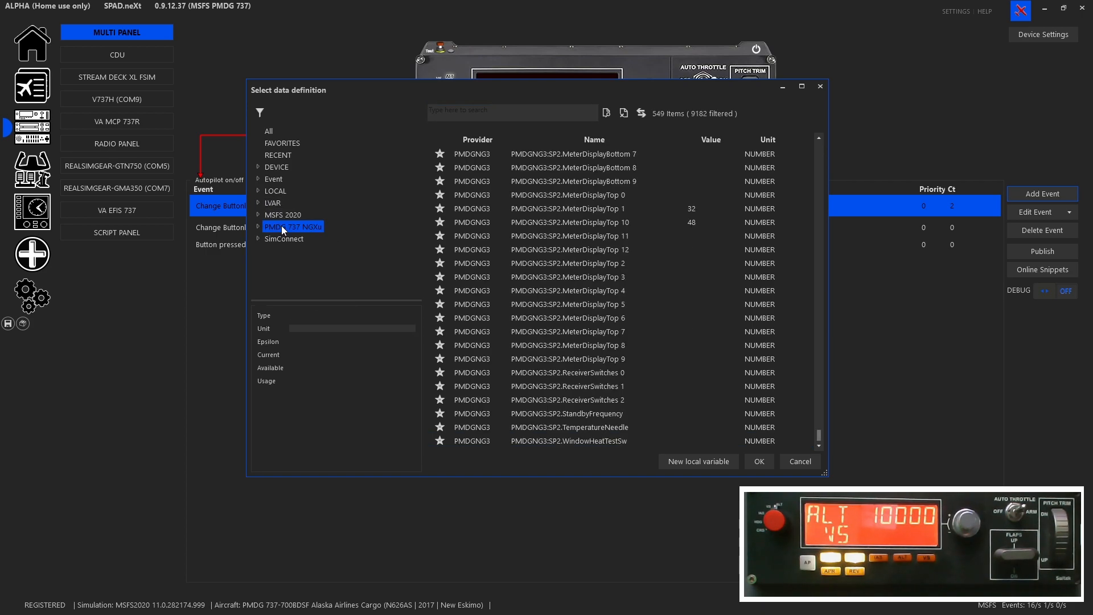
left_click(257, 226)
scroll(337, 245, "down", 3)
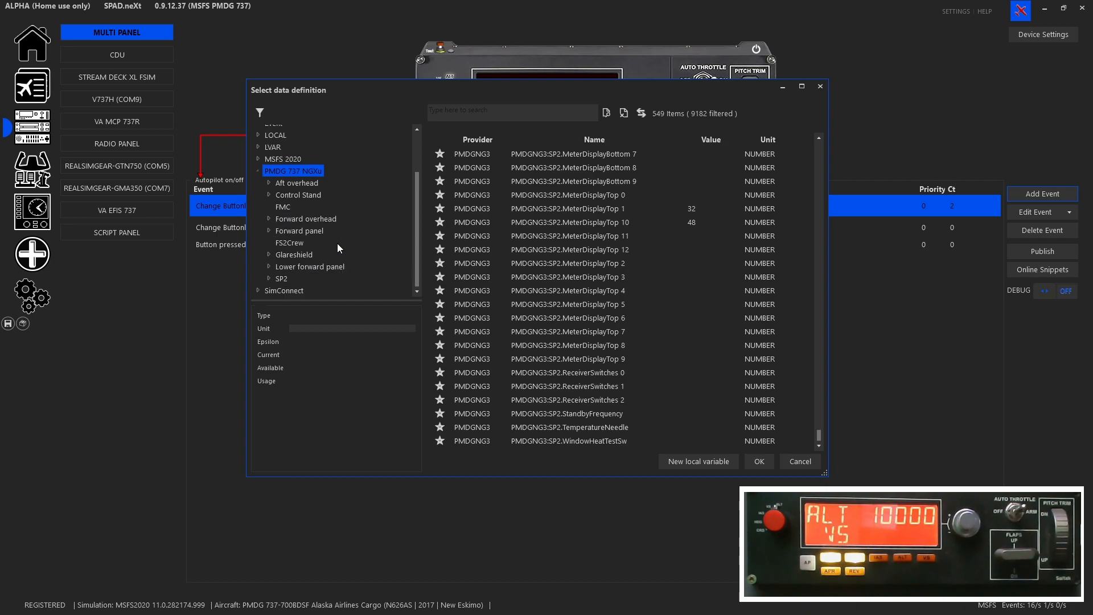
double_click(301, 258)
scroll(343, 235, "down", 1)
double_click(333, 254)
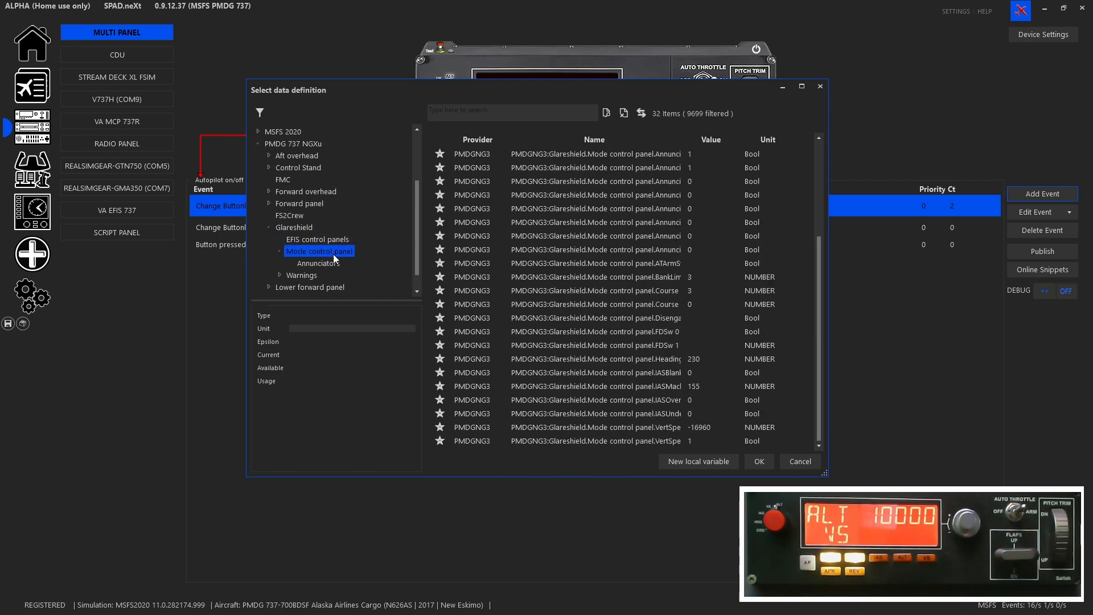
scroll(333, 254, "down", 1)
left_click(319, 242)
left_click_drag(829, 261, 968, 247)
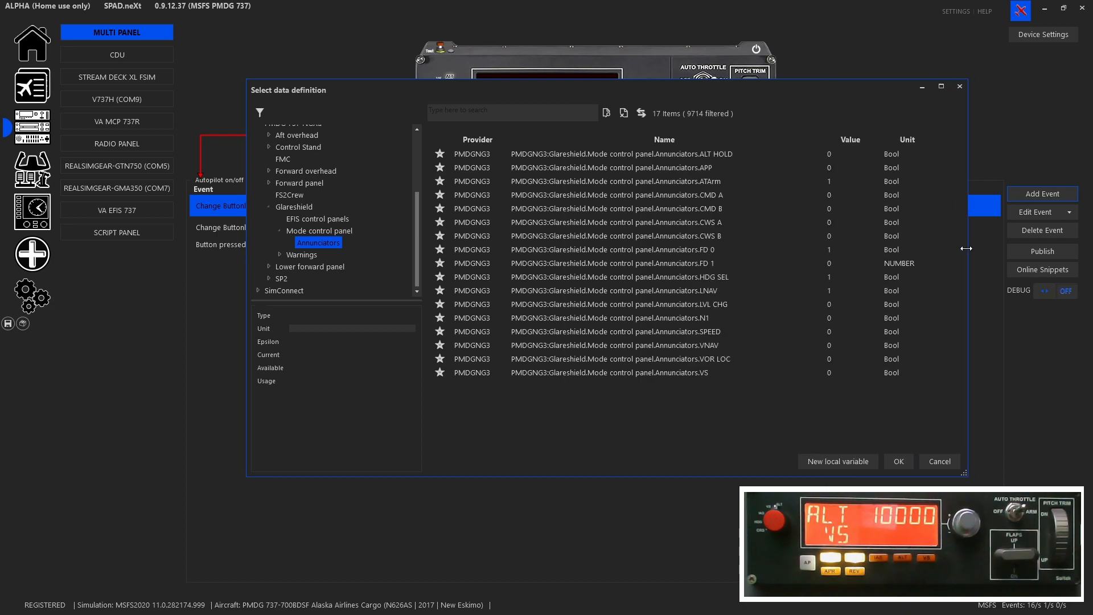
left_click(674, 199)
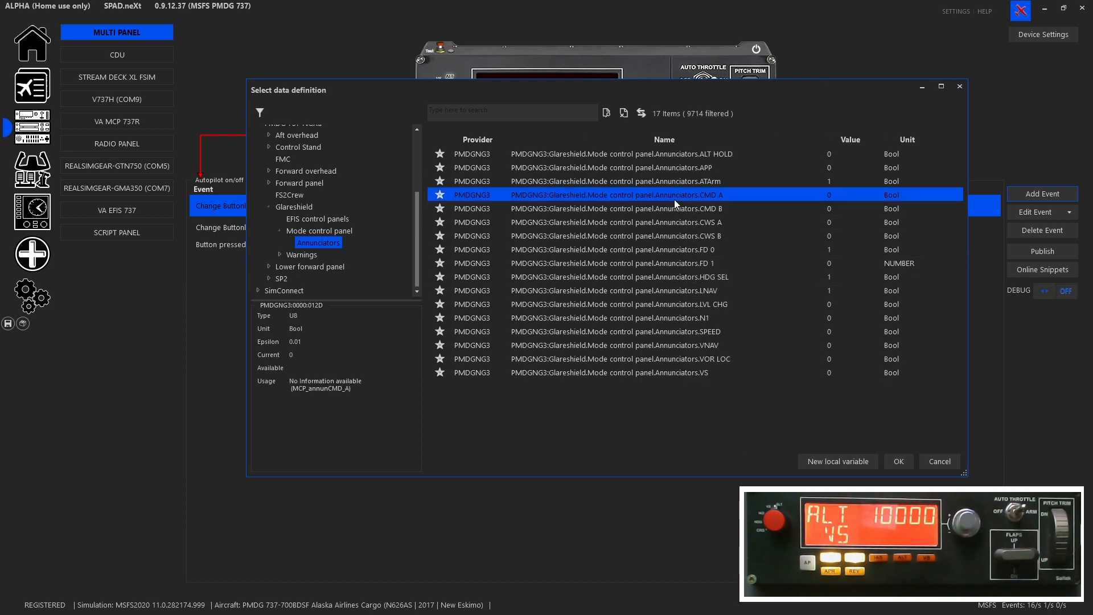
double_click(722, 196)
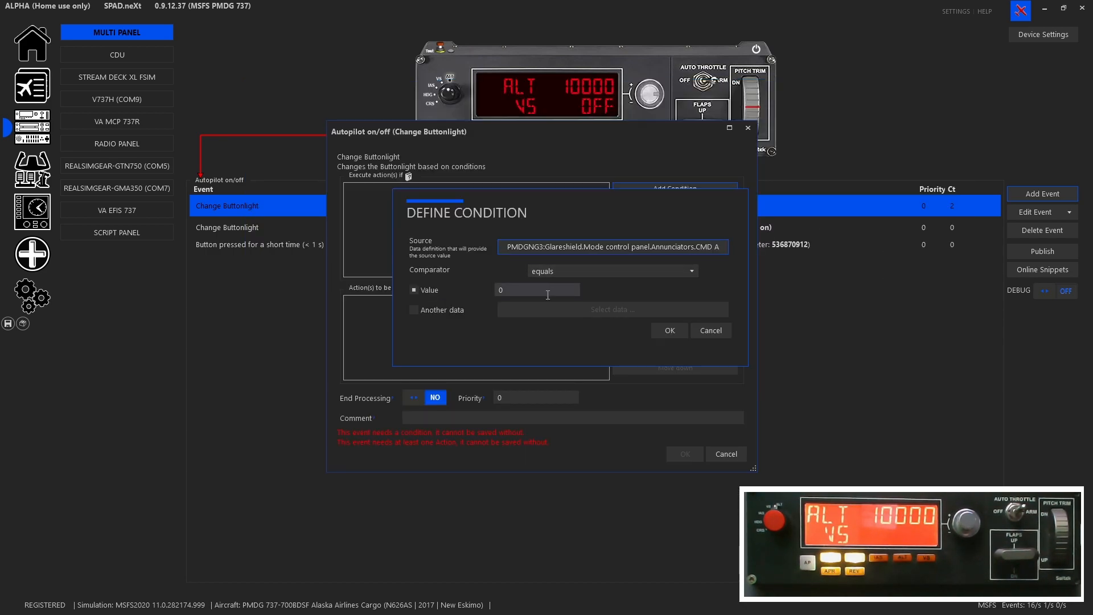
left_click(661, 332)
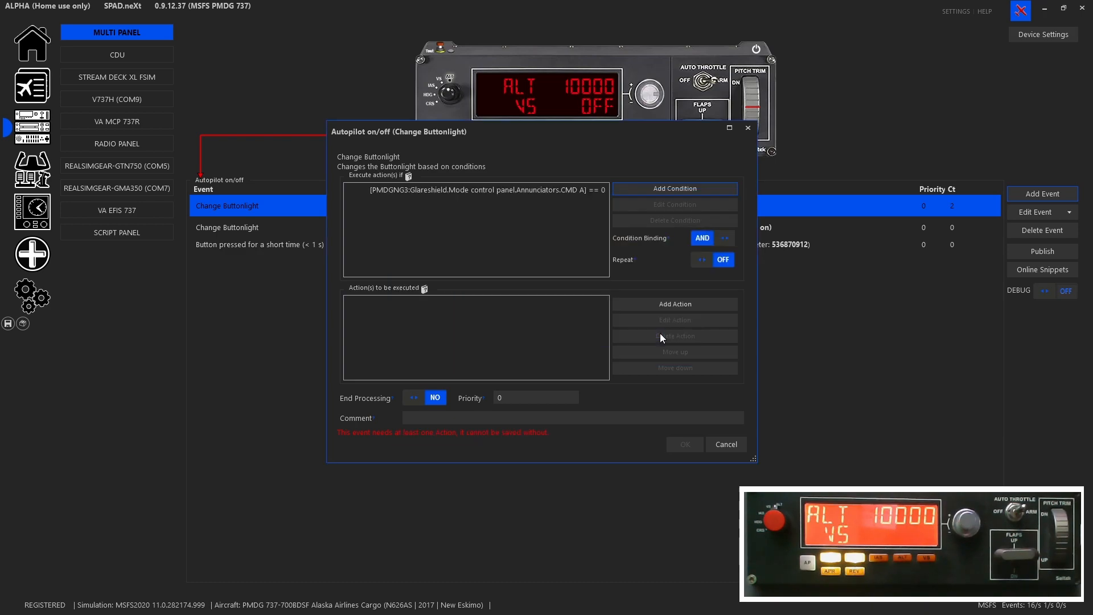
Step: Add a Button Light/Mode action that switches the Multi Panel's Autopilot on/off light to OFF, and accept the event
left_click(638, 306)
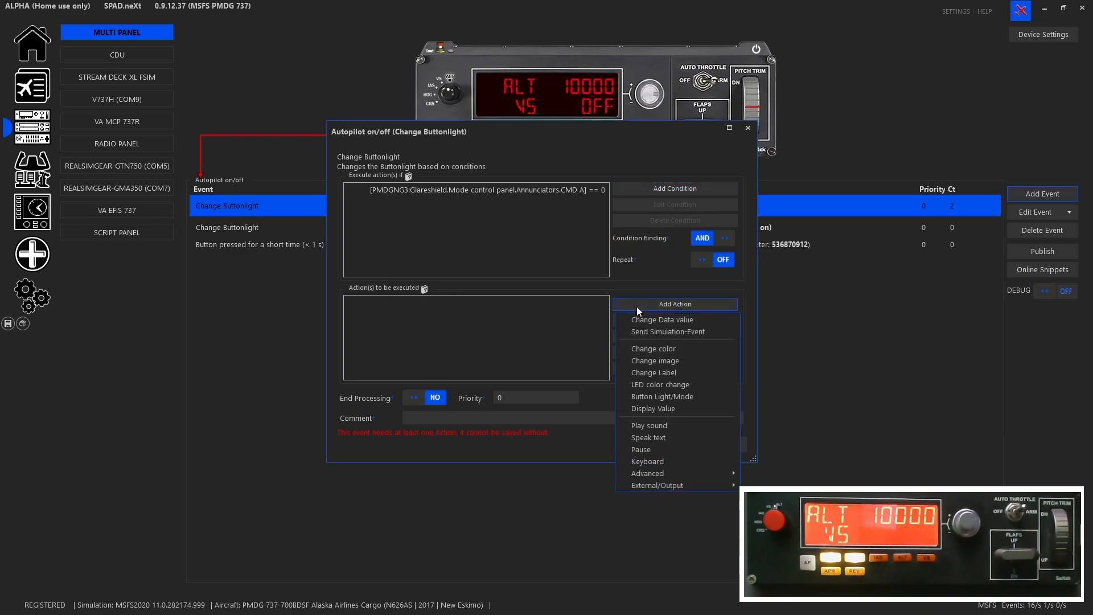
left_click(682, 397)
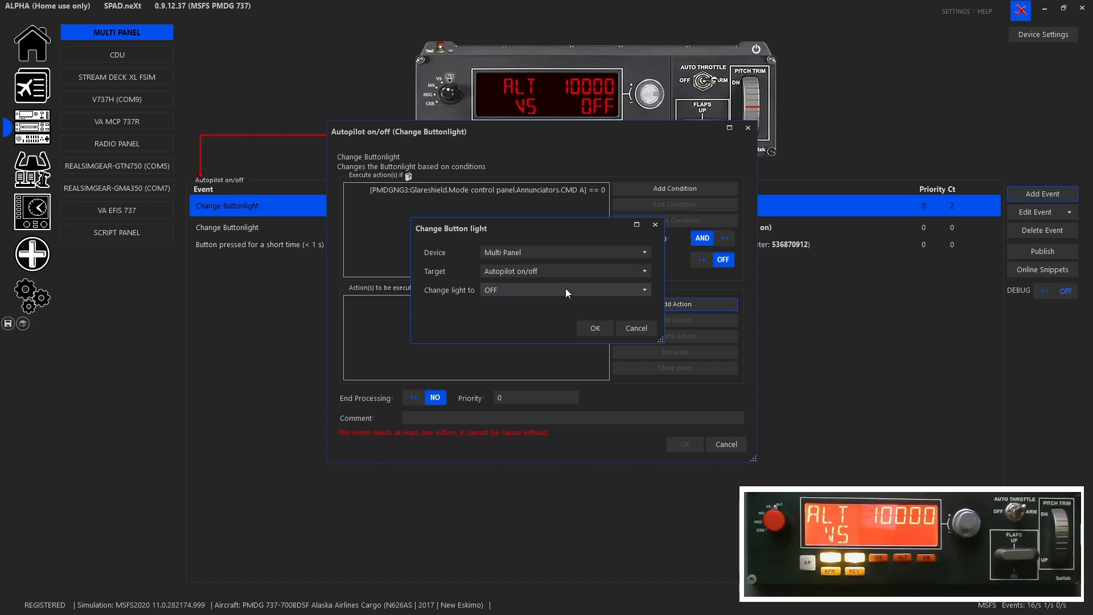
left_click(592, 329)
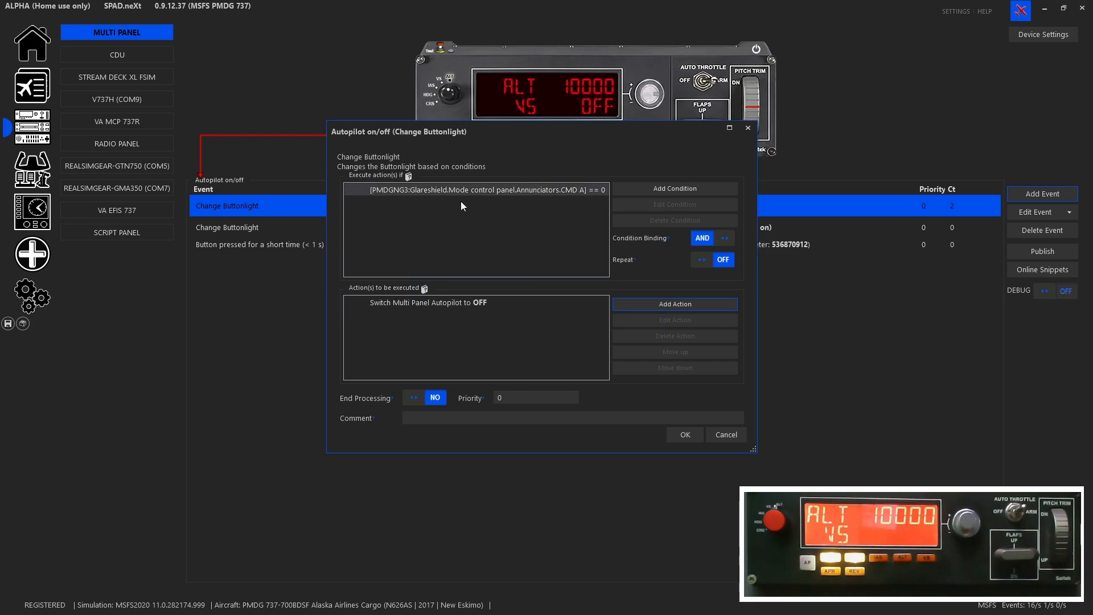
left_click(693, 439)
left_click(808, 270)
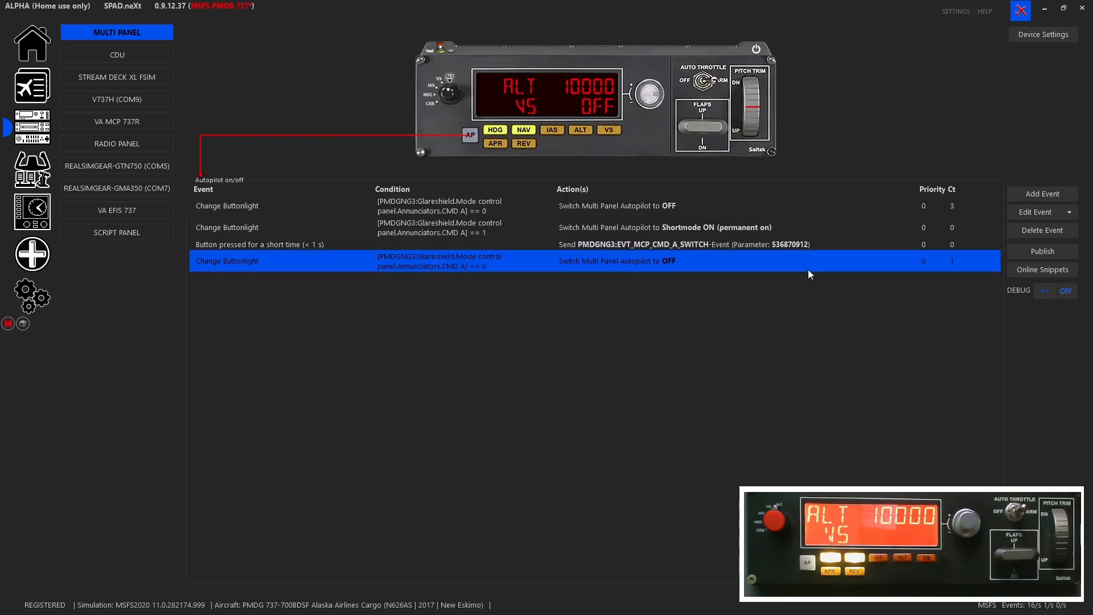
Step: Duplicate the new Change Buttonlight event by copying and pasting it within the AP button's events
left_click(1069, 211)
mouse_move(1050, 228)
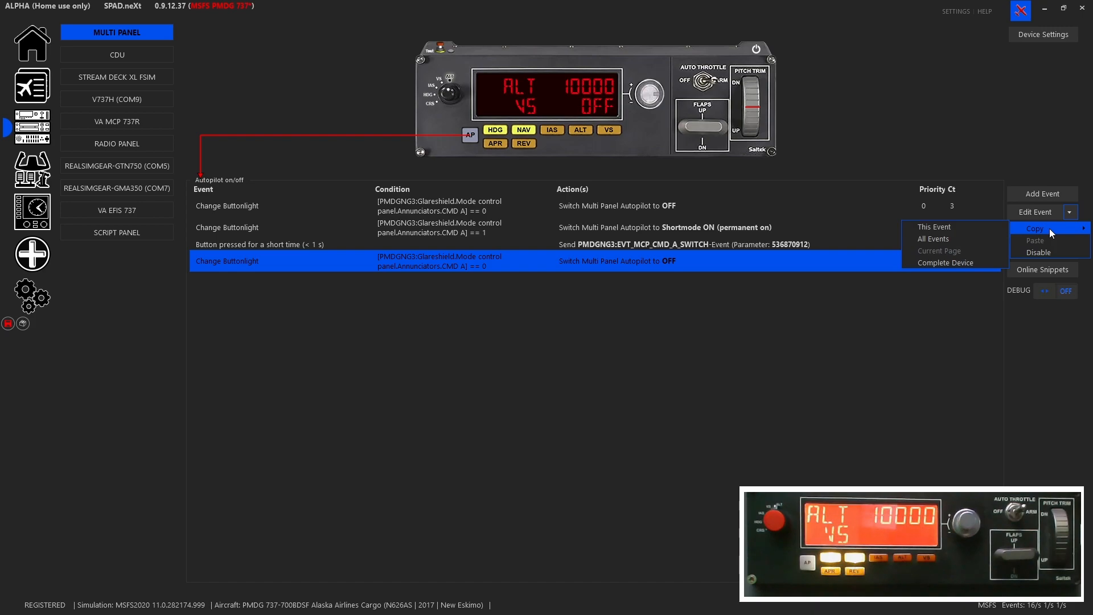
left_click(999, 226)
left_click(1069, 211)
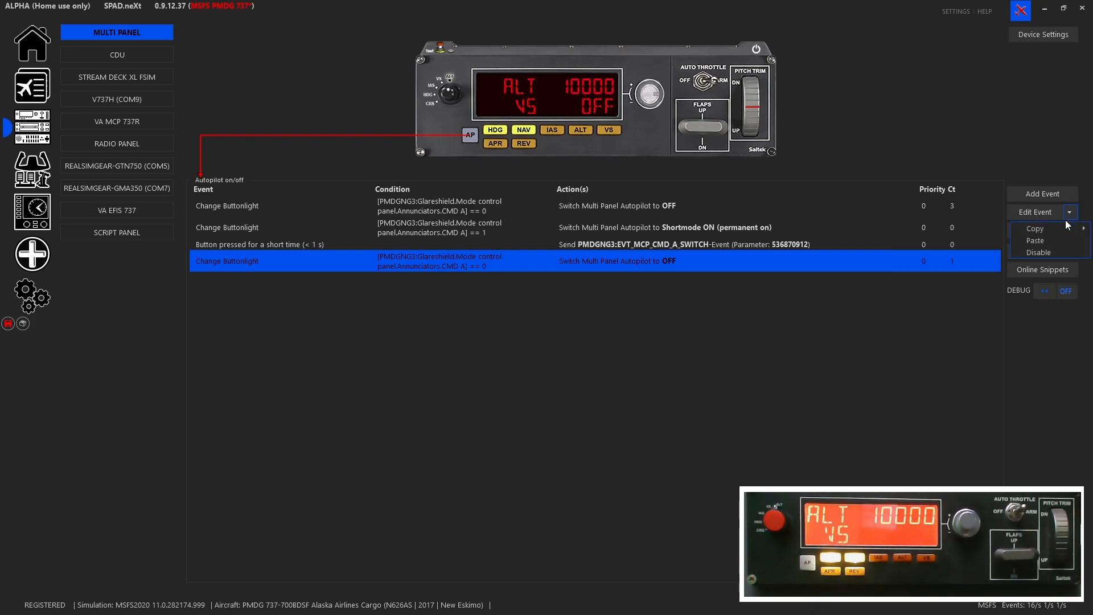
left_click(1040, 235)
Step: Set the duplicated event's CMD A condition value to 1
double_click(681, 282)
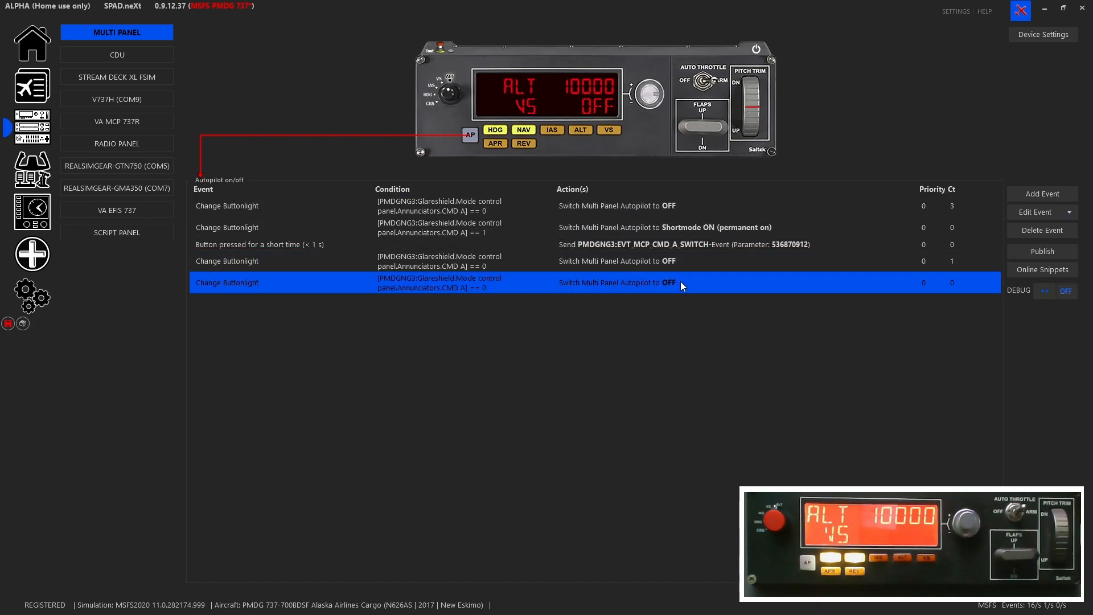
double_click(580, 200)
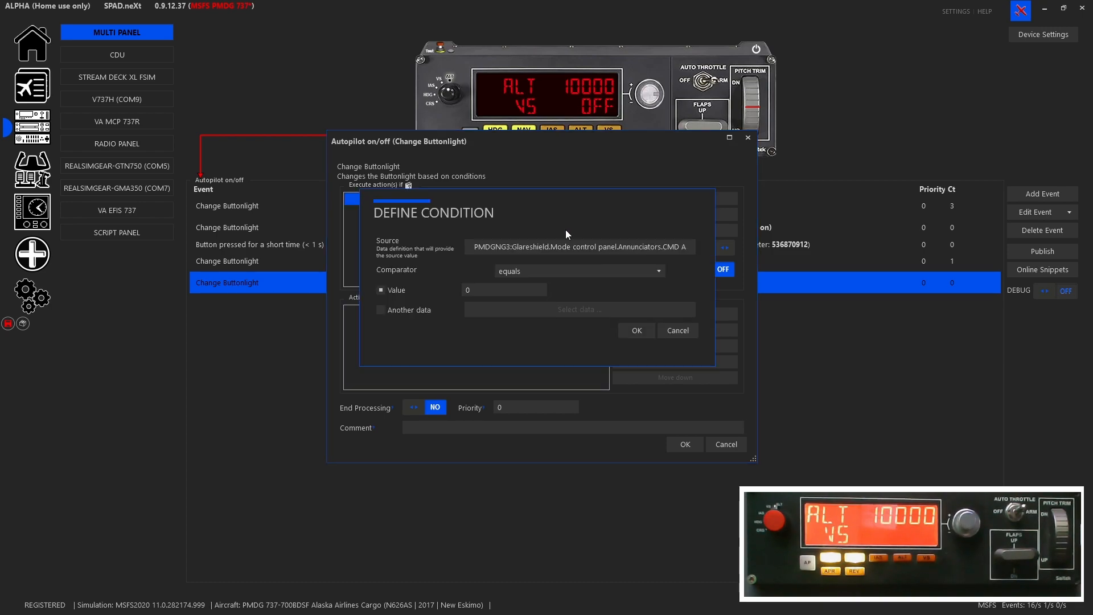
left_click(493, 289)
type("1")
left_click(643, 332)
Step: Change the duplicated event's light action to Shortmode ON (permanent on) and accept the event
left_click(509, 312)
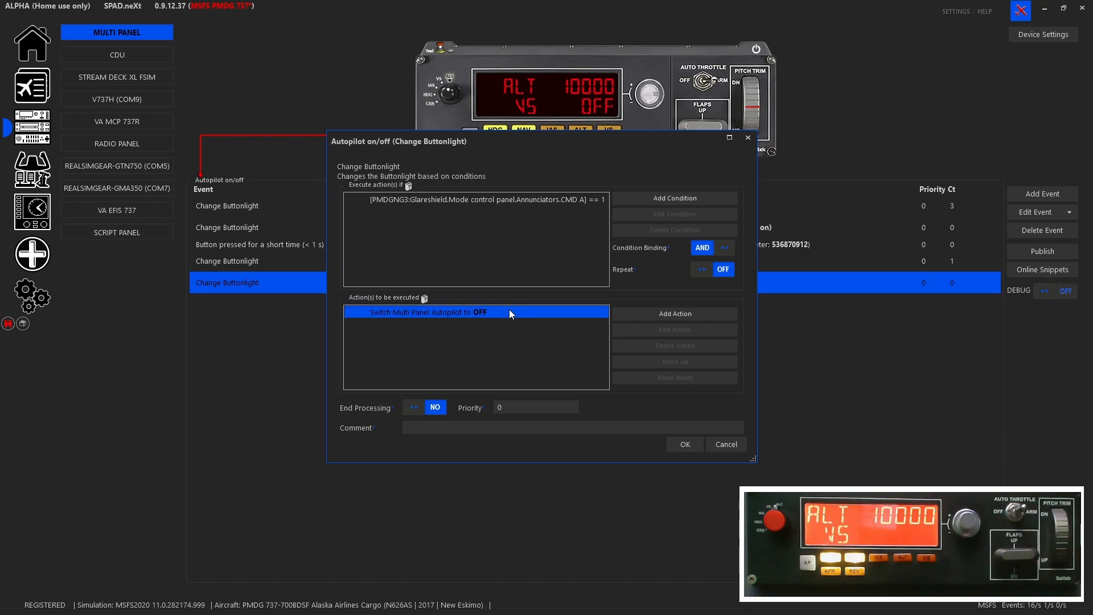
double_click(509, 310)
left_click(518, 295)
left_click(525, 315)
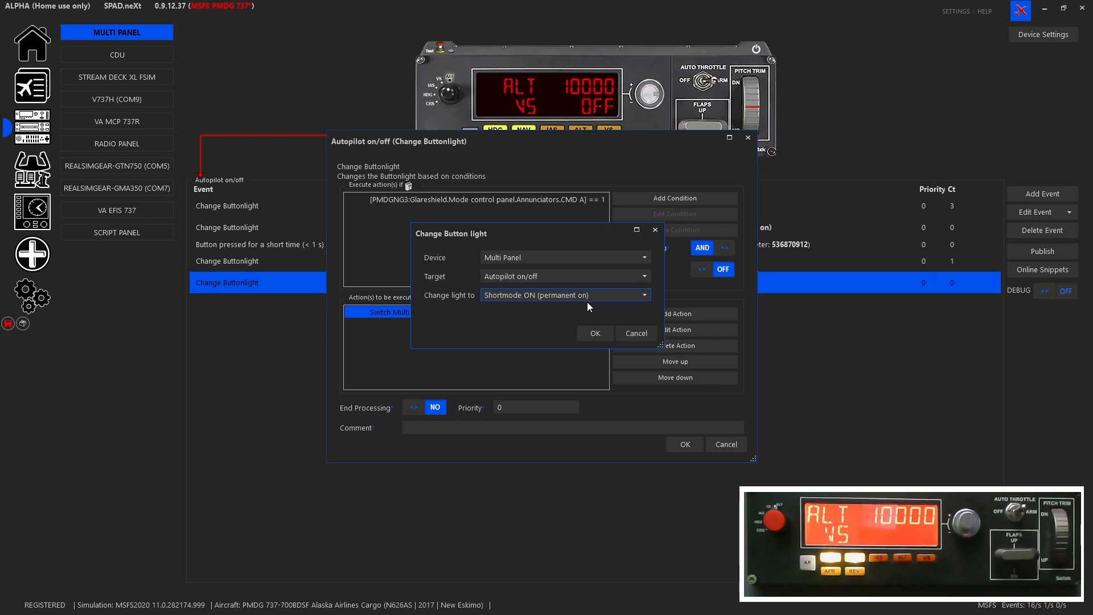
left_click(596, 334)
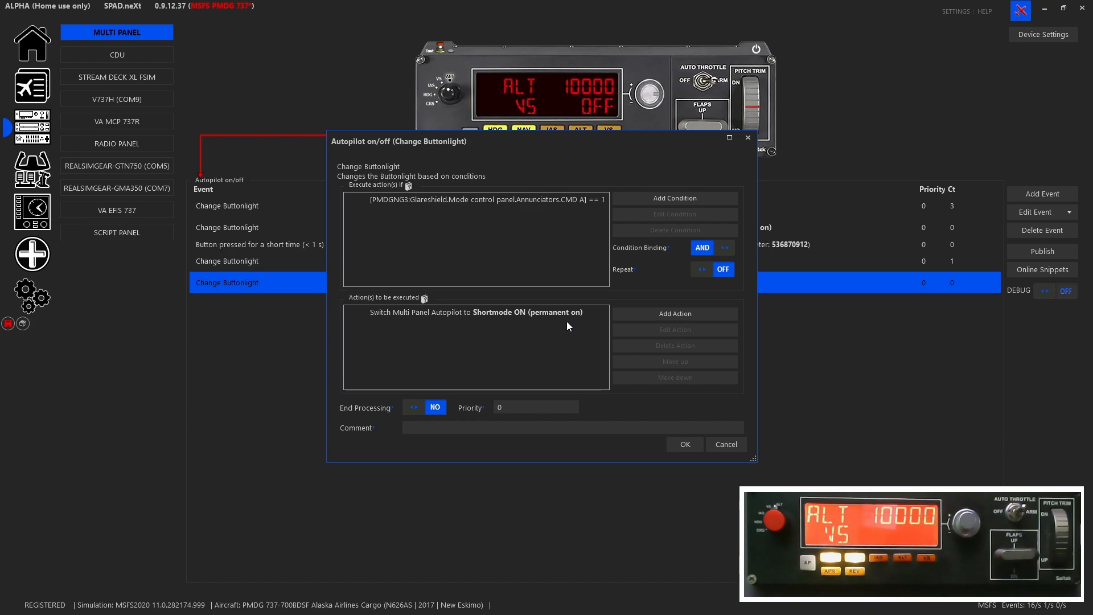
left_click(692, 450)
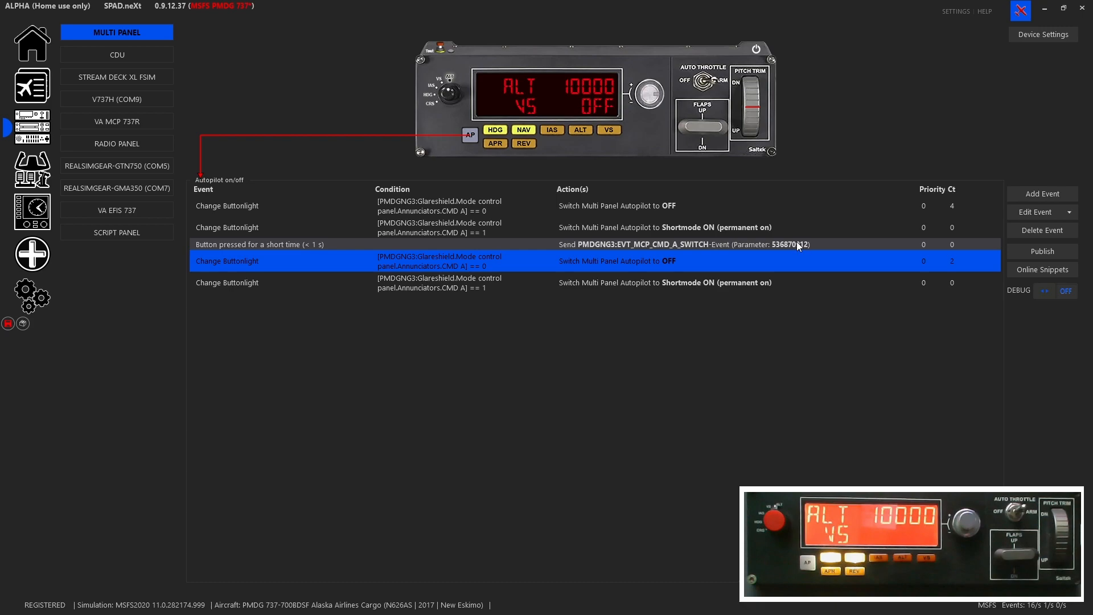
Step: Delete the two extra Change Buttonlight events and review the button press event types beside the AP button's short-press event
left_click(1037, 232)
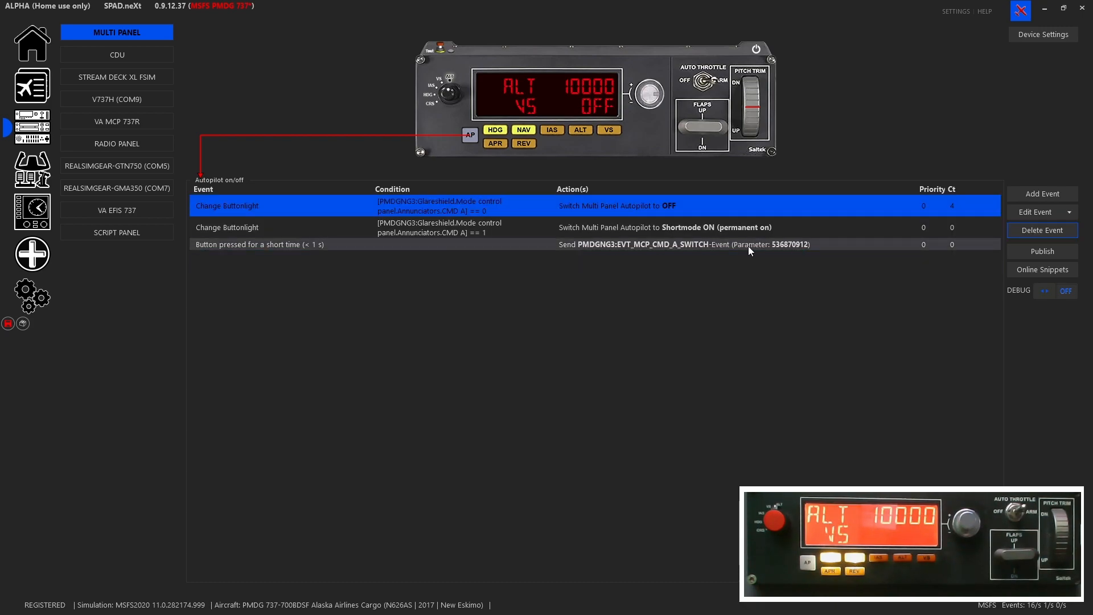
left_click(740, 248)
left_click(1013, 201)
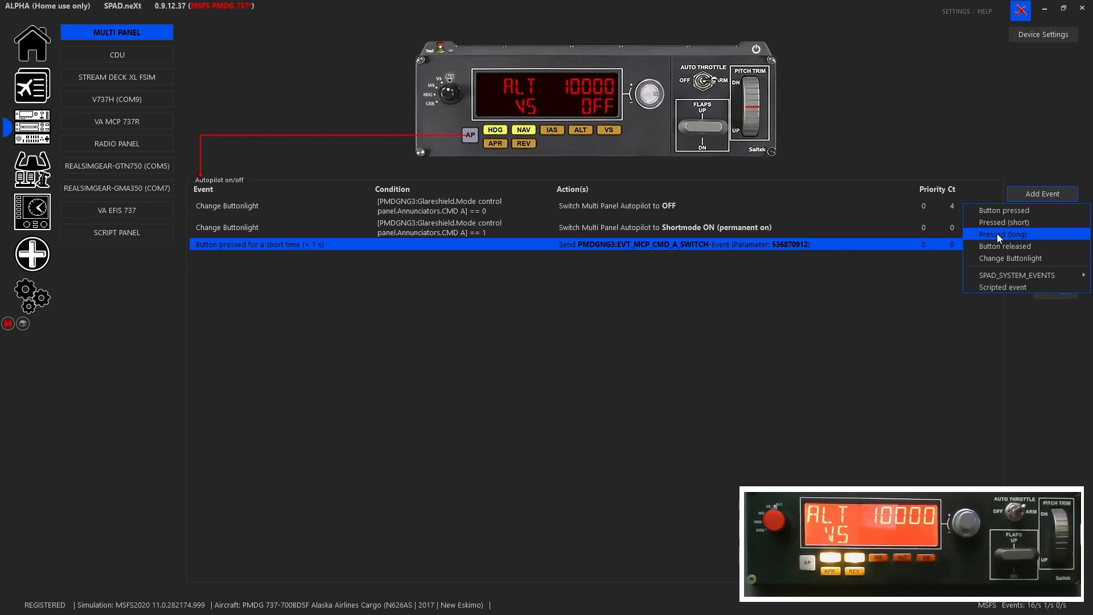
left_click(567, 247)
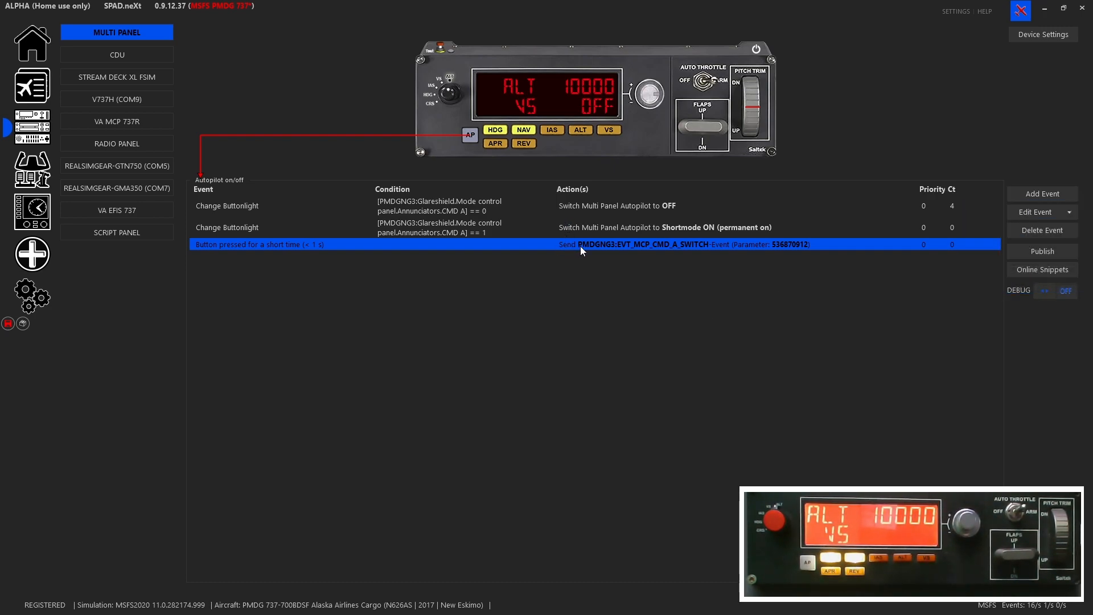
Step: In the AP button's short-press event, start a Send Simulation-Event action using PMDGNG3:EVT_MCP_CMD_A_SWITCH, found by filtering PMDG 737 NGXu events for "mcp"
double_click(858, 244)
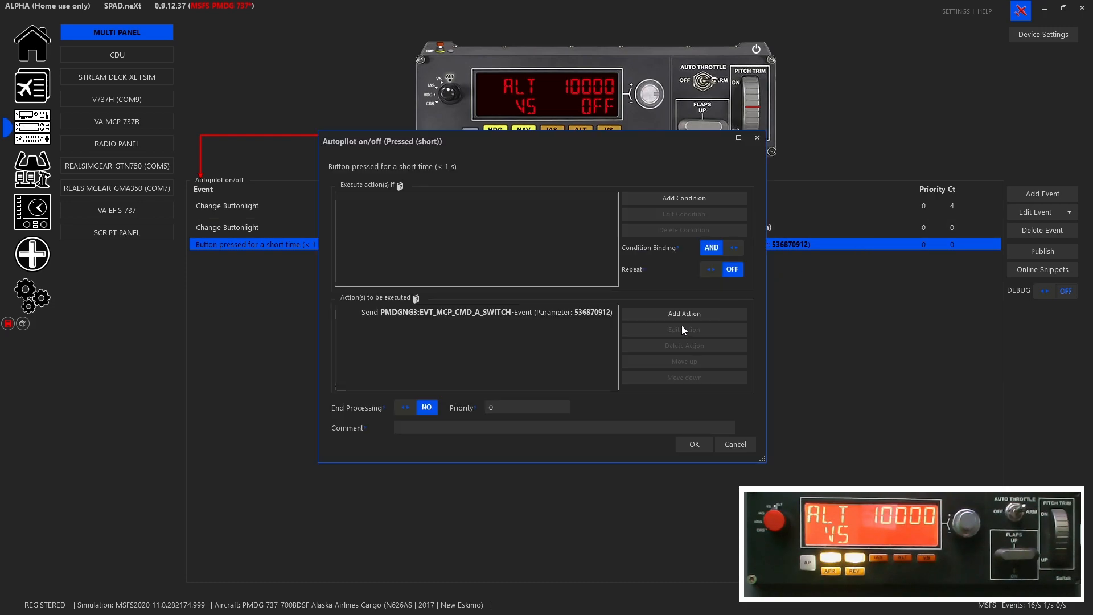
left_click(670, 312)
left_click(657, 345)
left_click(293, 202)
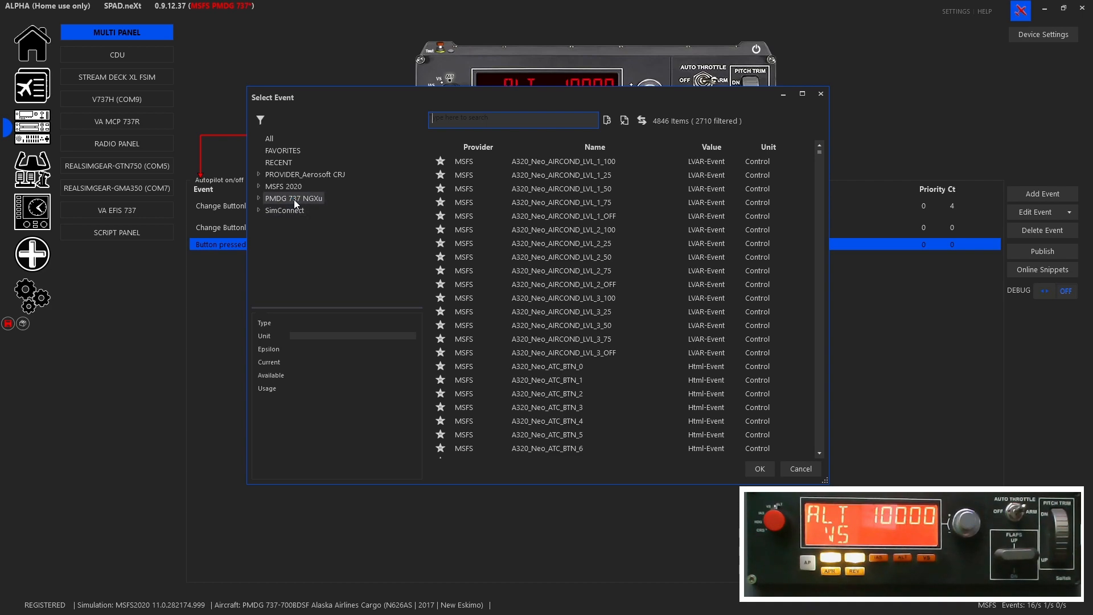
left_click(498, 122)
type("mcp")
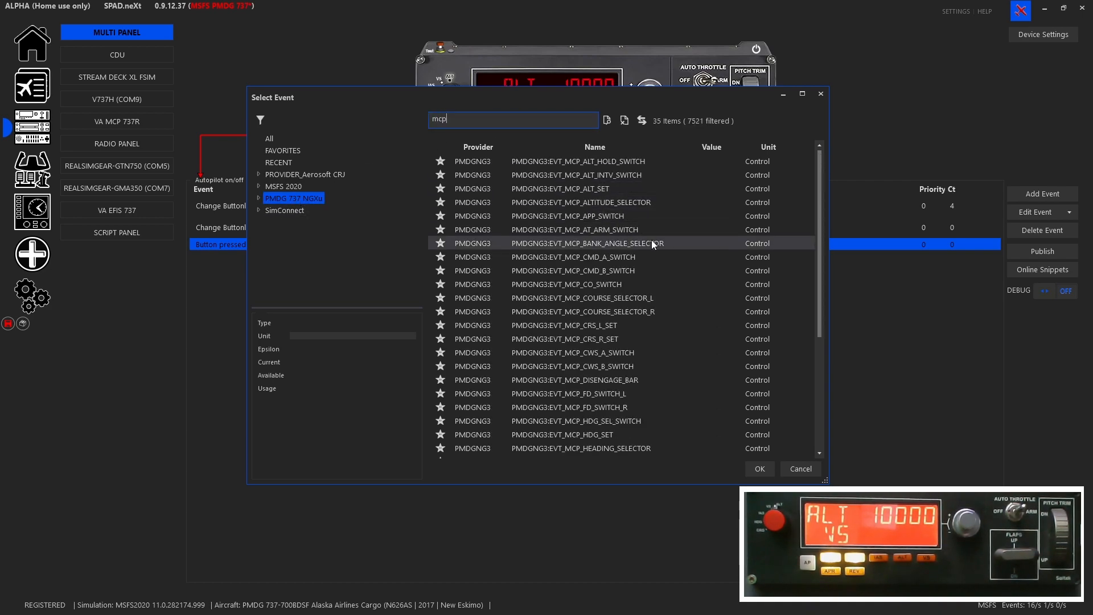
double_click(674, 252)
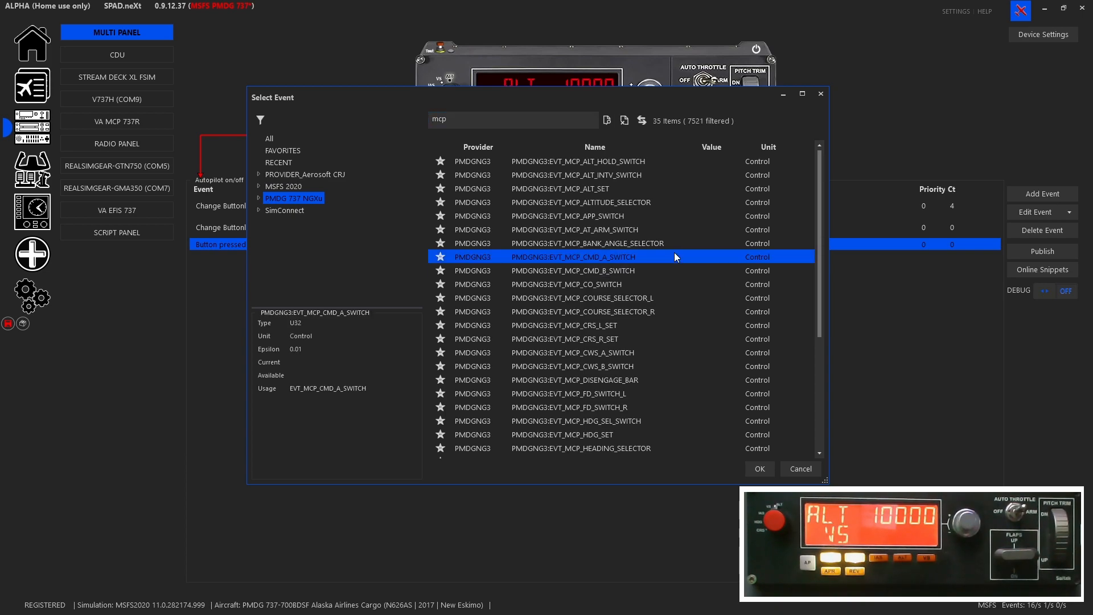
Step: Try the PMDG special value Singleclick: Left Mouse Button for the simulation event, and close the short-press event
left_click(619, 309)
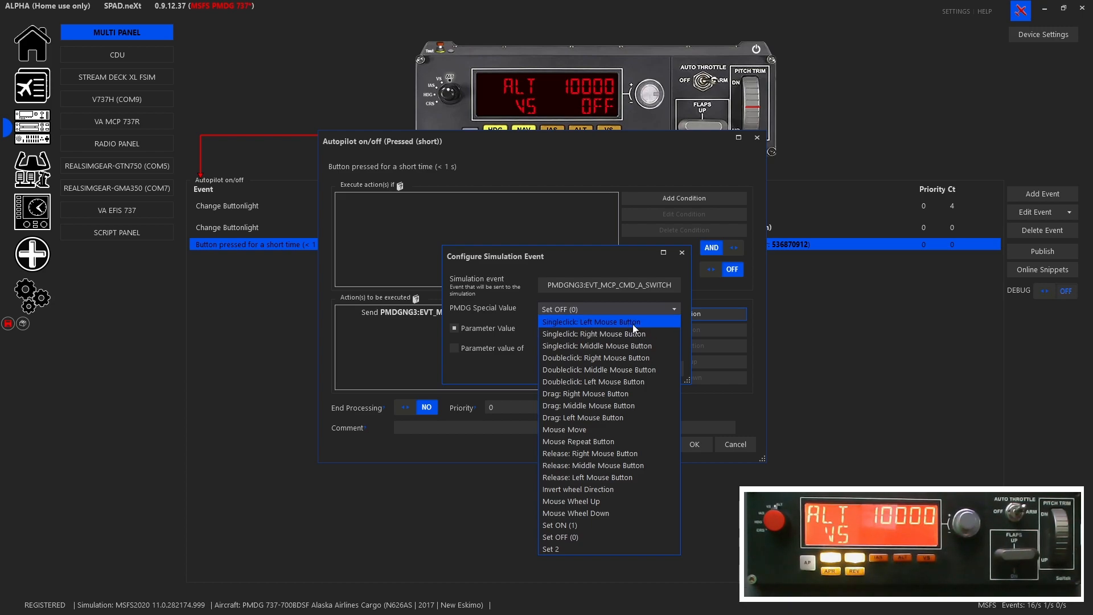
left_click(633, 322)
left_click(663, 368)
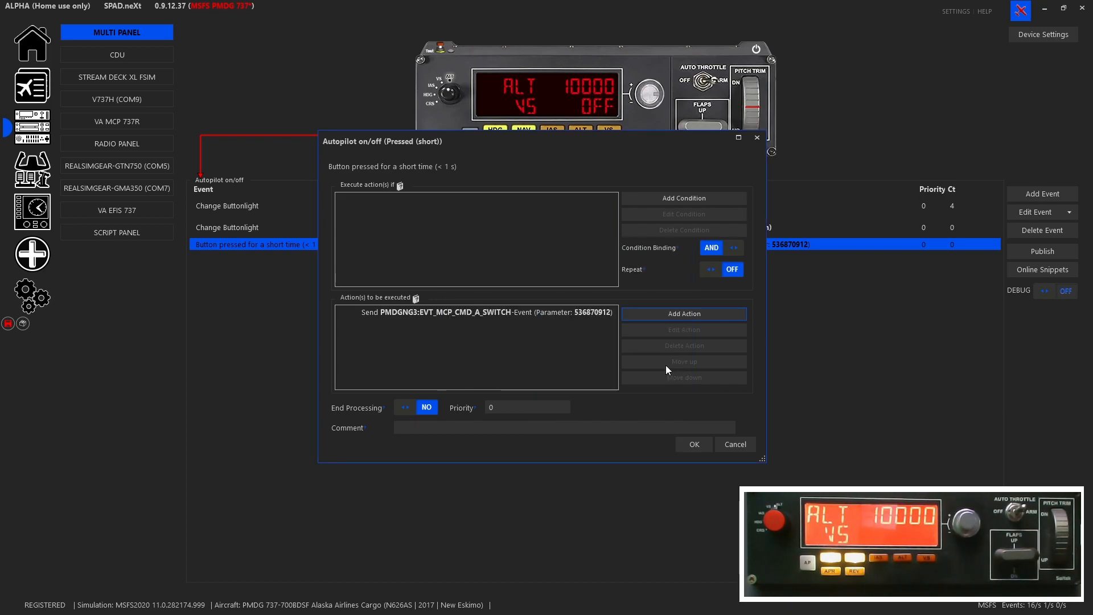
left_click(694, 444)
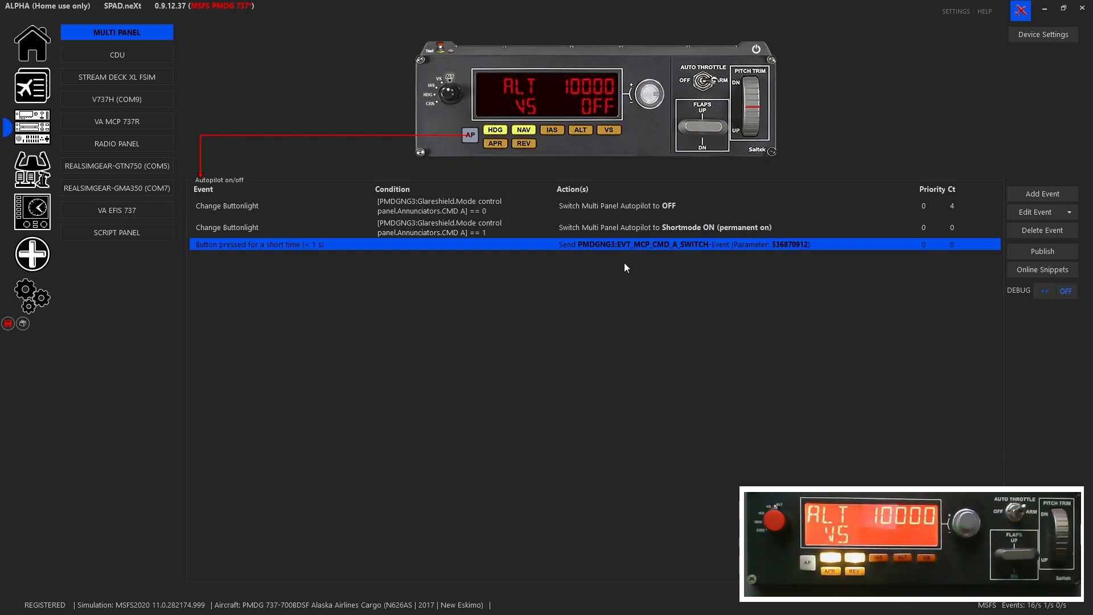
double_click(705, 245)
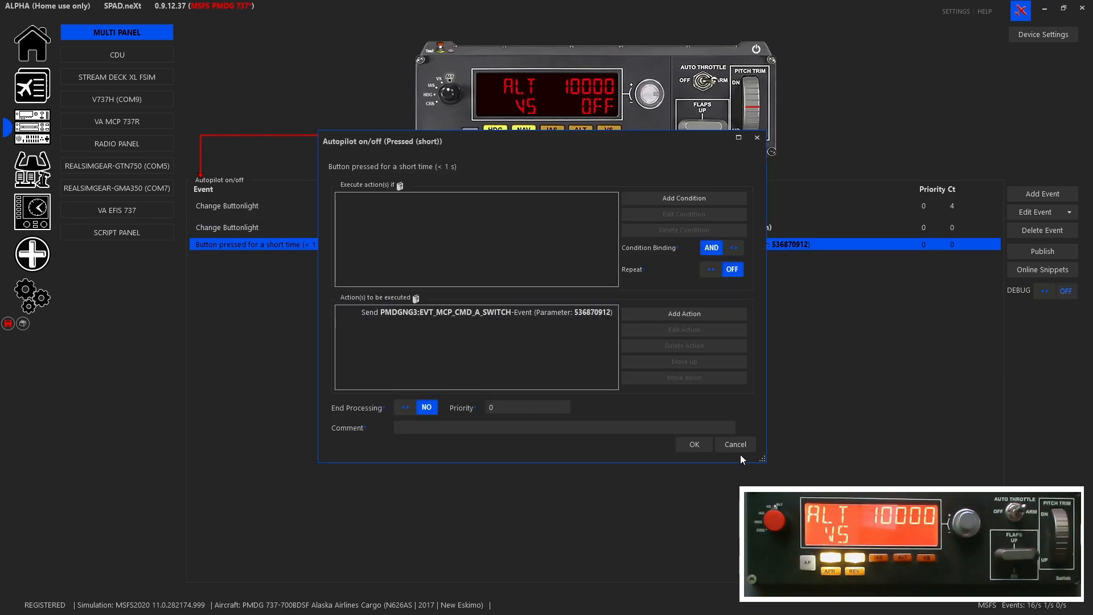
left_click(742, 448)
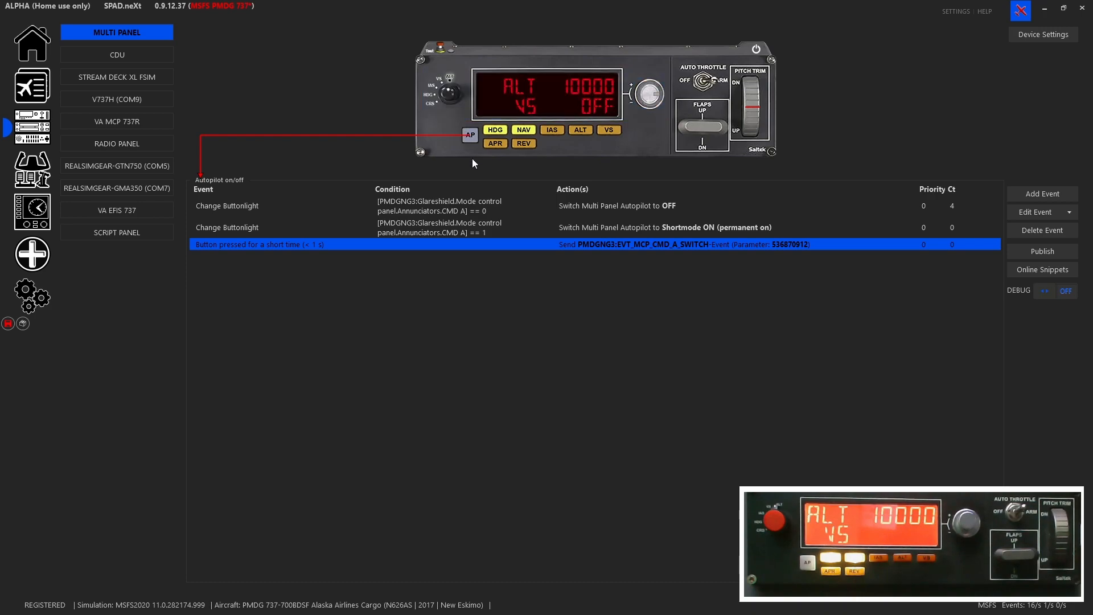
Step: Copy all of the AP button's events and open the HDG button's event list
left_click(1071, 213)
mouse_move(1047, 228)
left_click(971, 244)
left_click(499, 131)
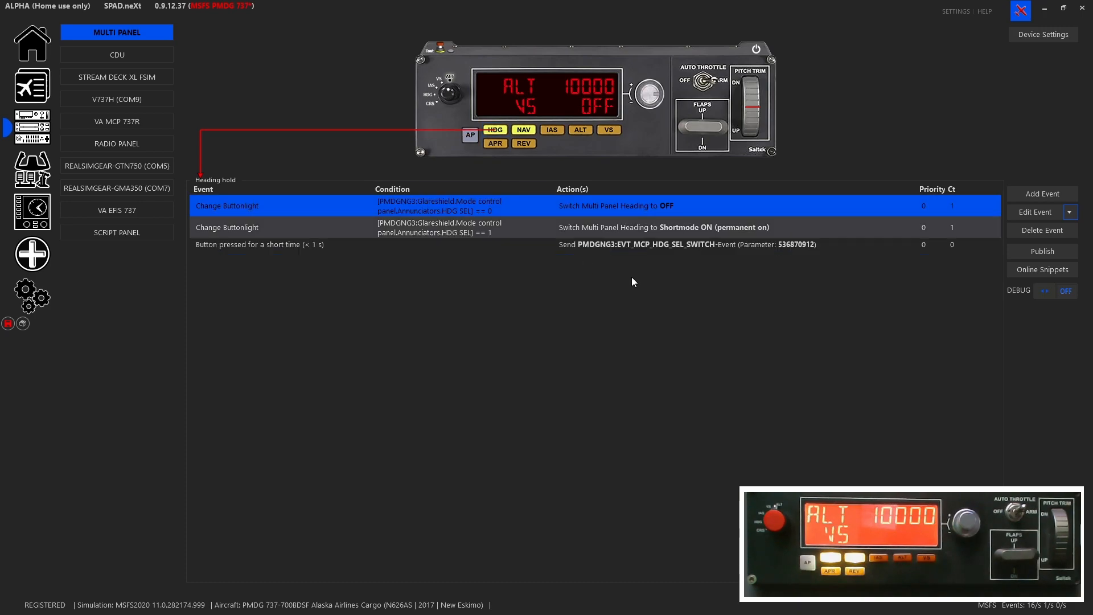
Step: Widen the Condition column of the HDG button's event list so each condition fits on a single line
left_click(1070, 212)
left_click(570, 316)
left_click_drag(553, 190, 611, 190)
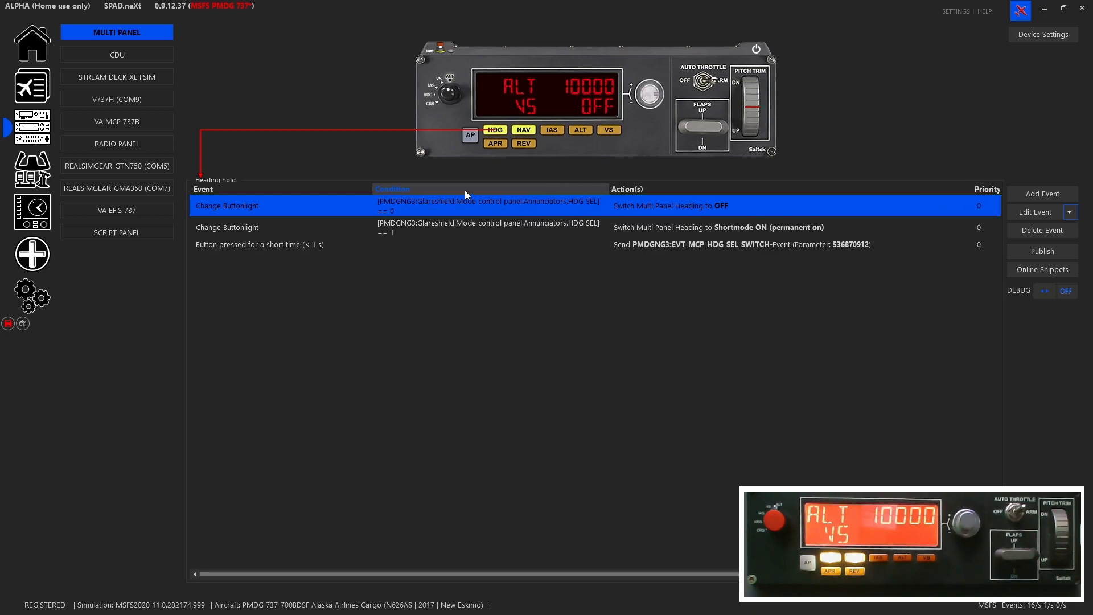
left_click_drag(371, 189, 348, 189)
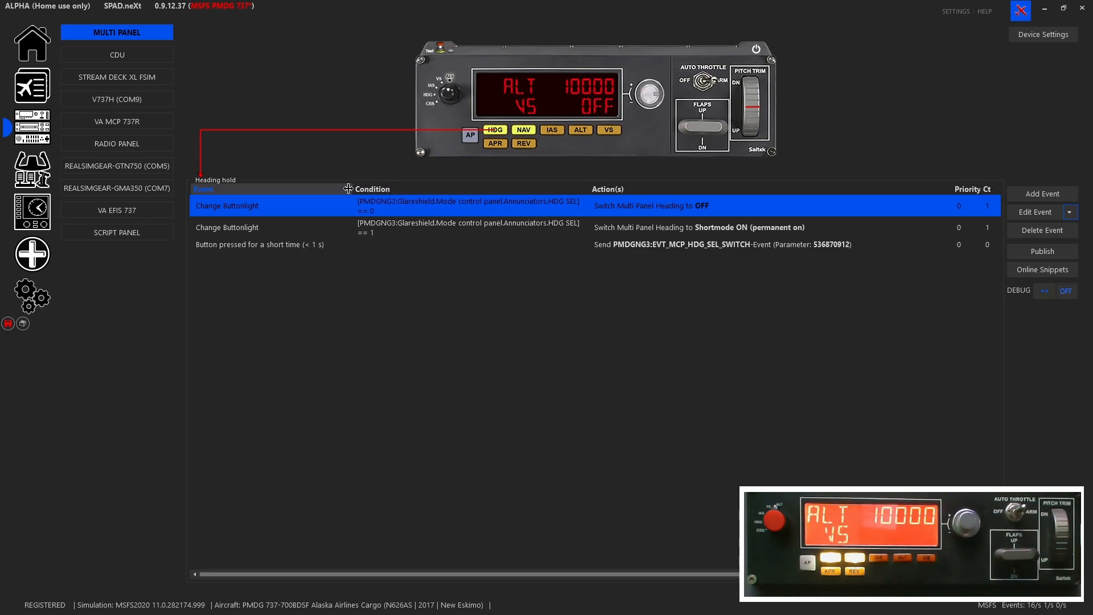
left_click_drag(590, 189, 652, 188)
Step: Inspect the HDG SEL annunciator data definition behind the HDG button's light-off condition, closing without changes, and review the button's remaining events
double_click(529, 207)
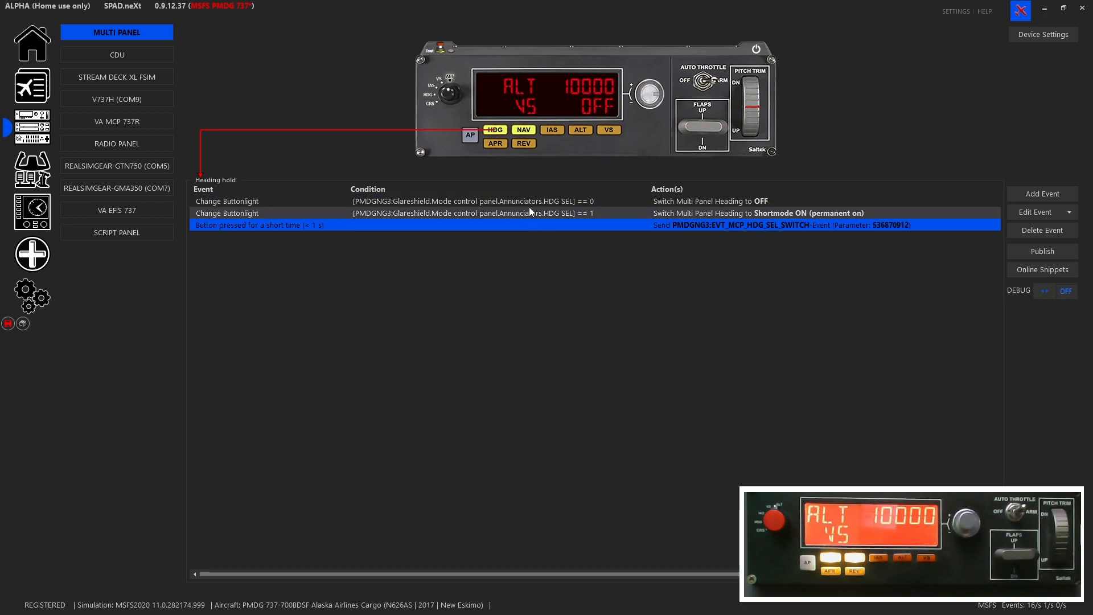
left_click(720, 442)
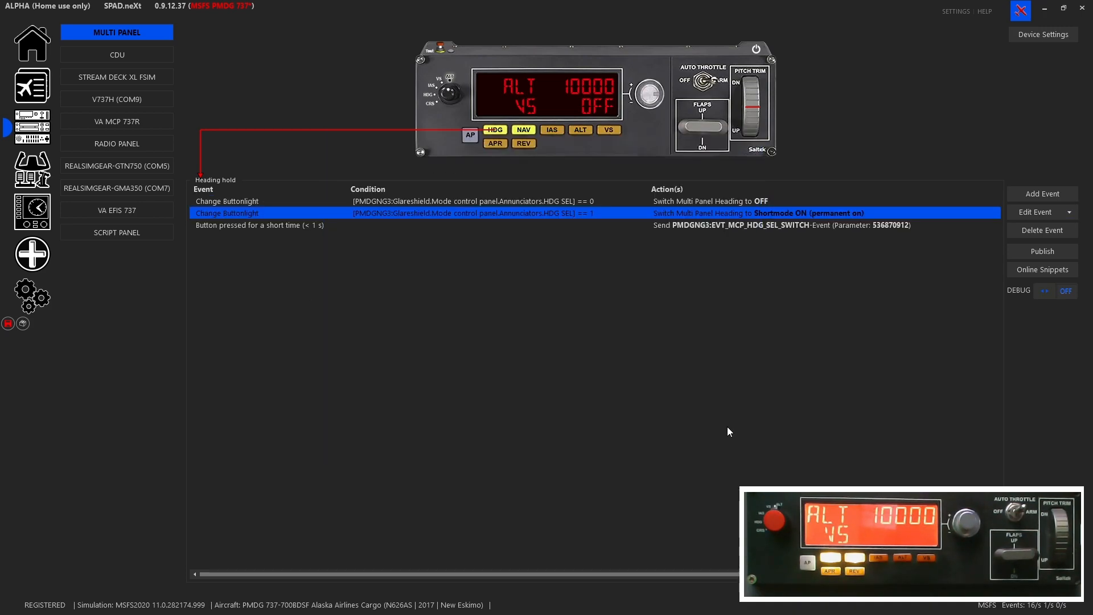
double_click(582, 200)
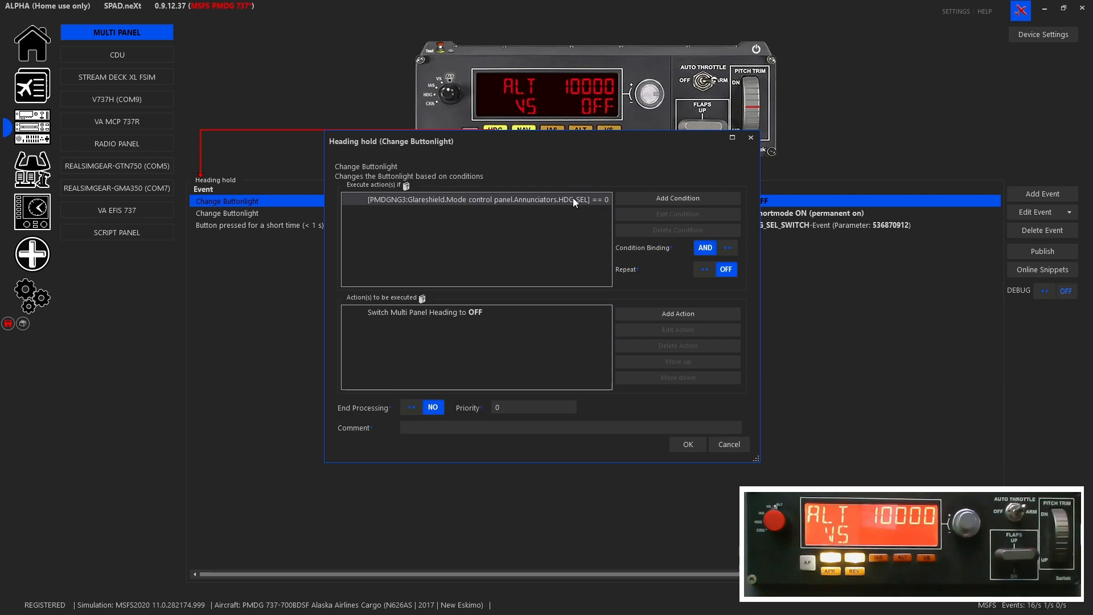
double_click(568, 200)
left_click(566, 245)
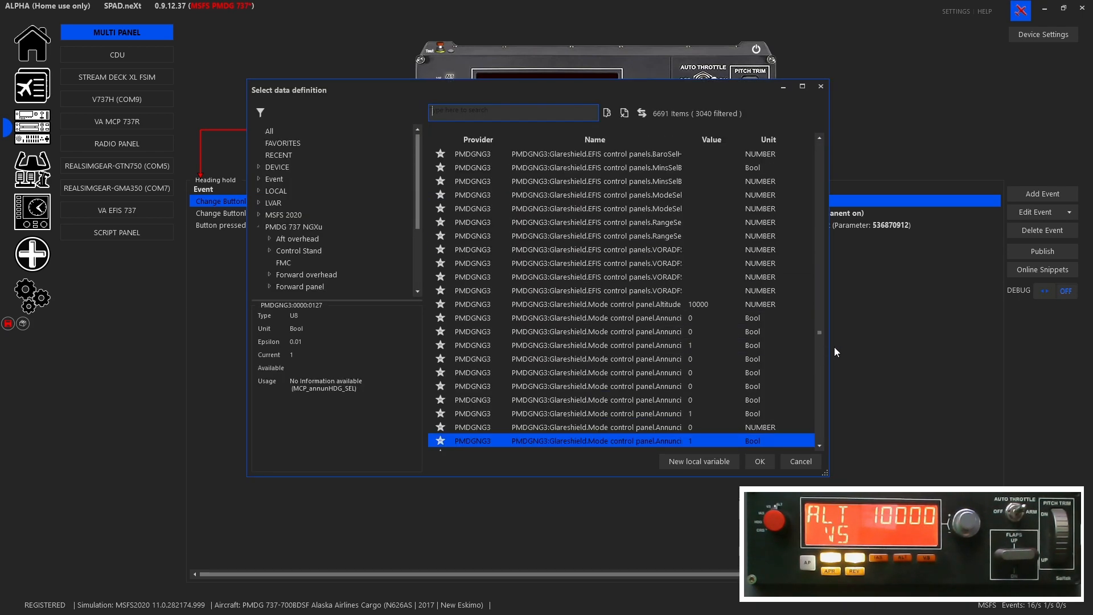
left_click_drag(829, 348, 944, 348)
scroll(746, 347, "down", 2)
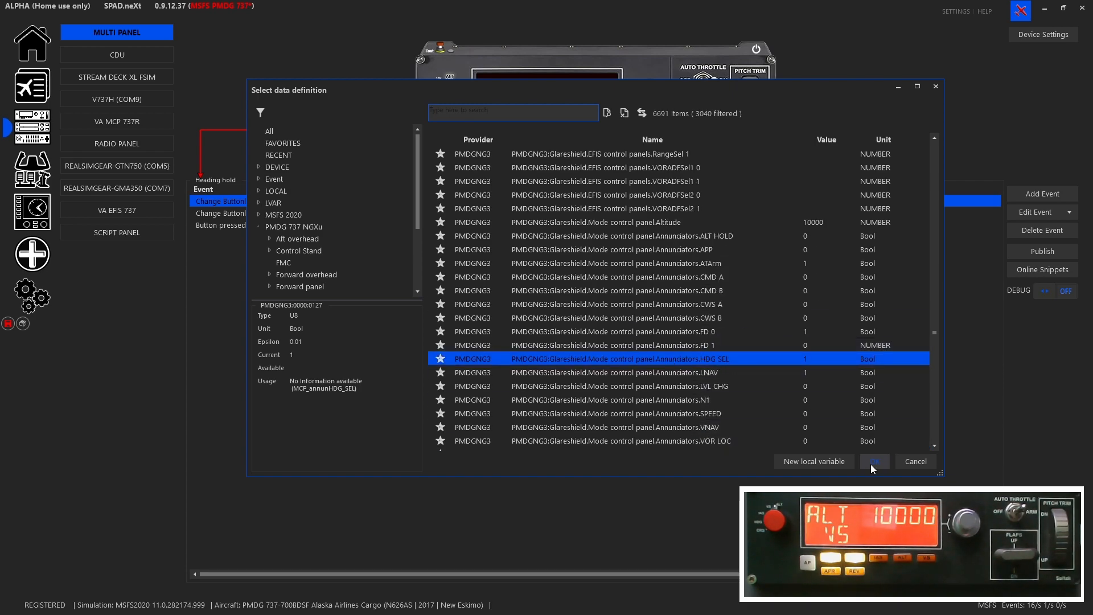
left_click(925, 464)
left_click(682, 330)
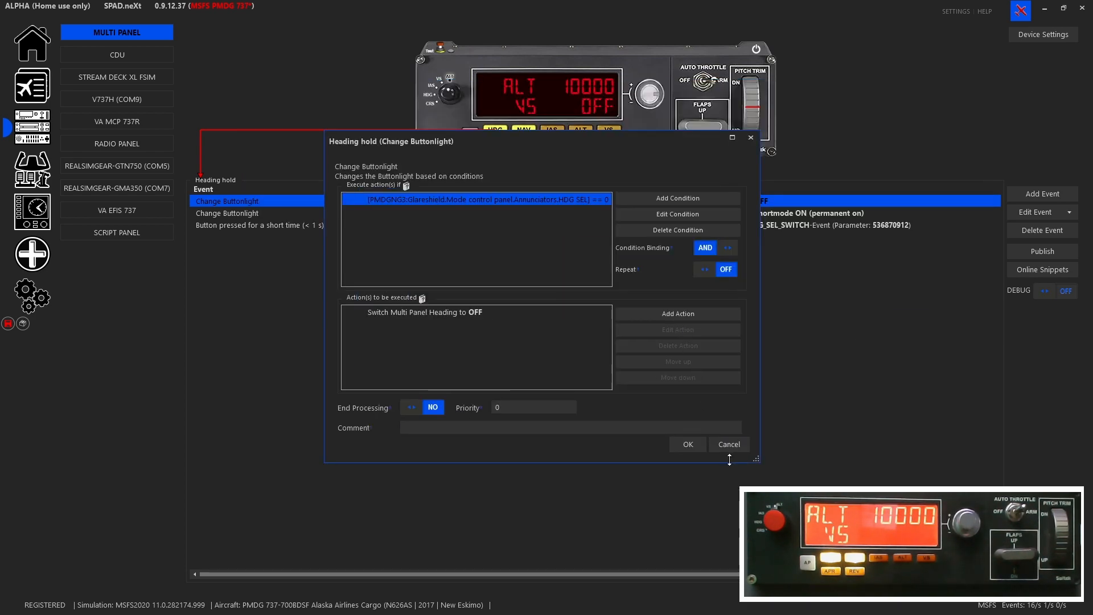
left_click(729, 445)
left_click(516, 208)
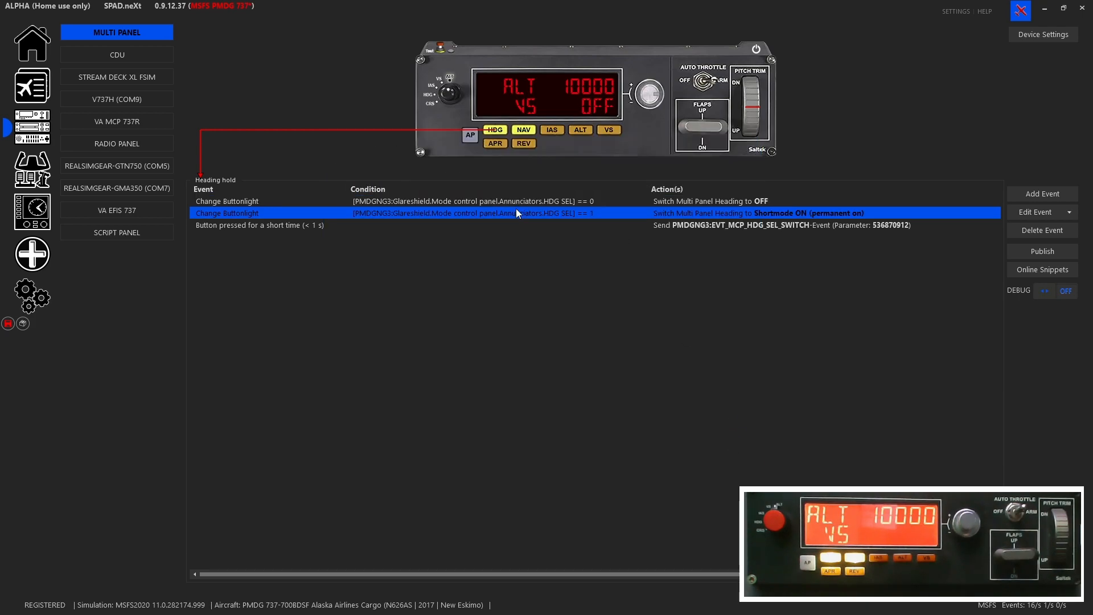
left_click(647, 227)
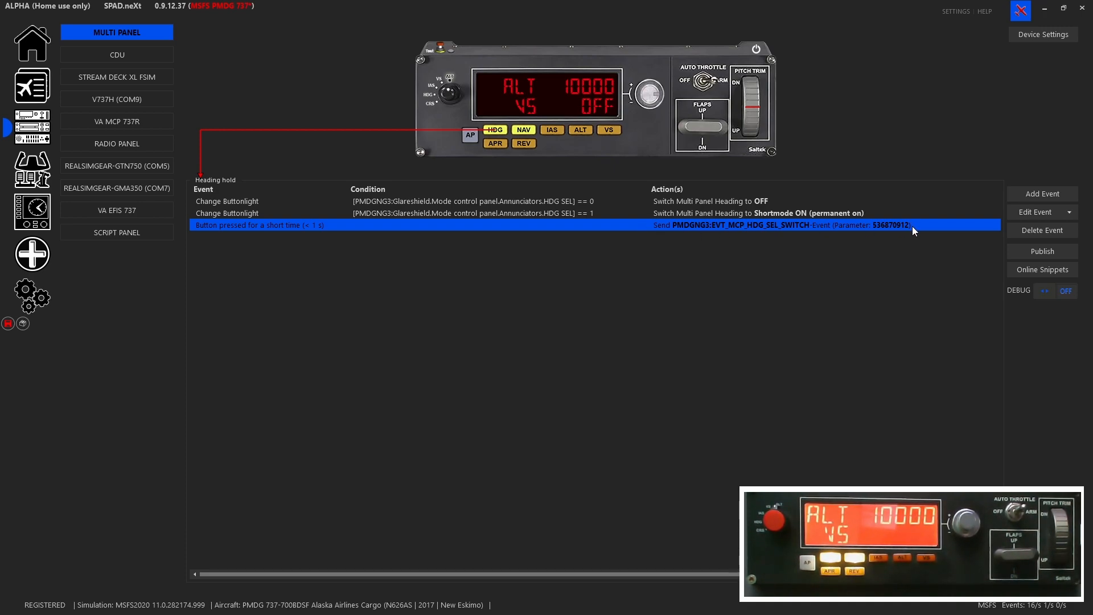
Step: Review the button light, short-press and longer-press events assigned to the NAV, IAS and ALT buttons
left_click(523, 130)
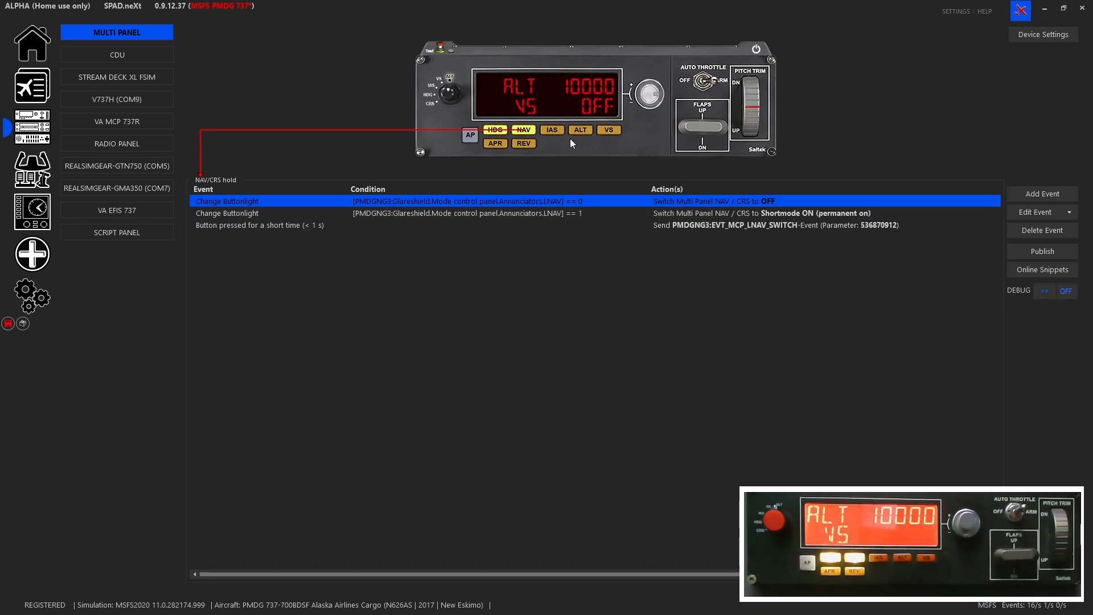
left_click(552, 131)
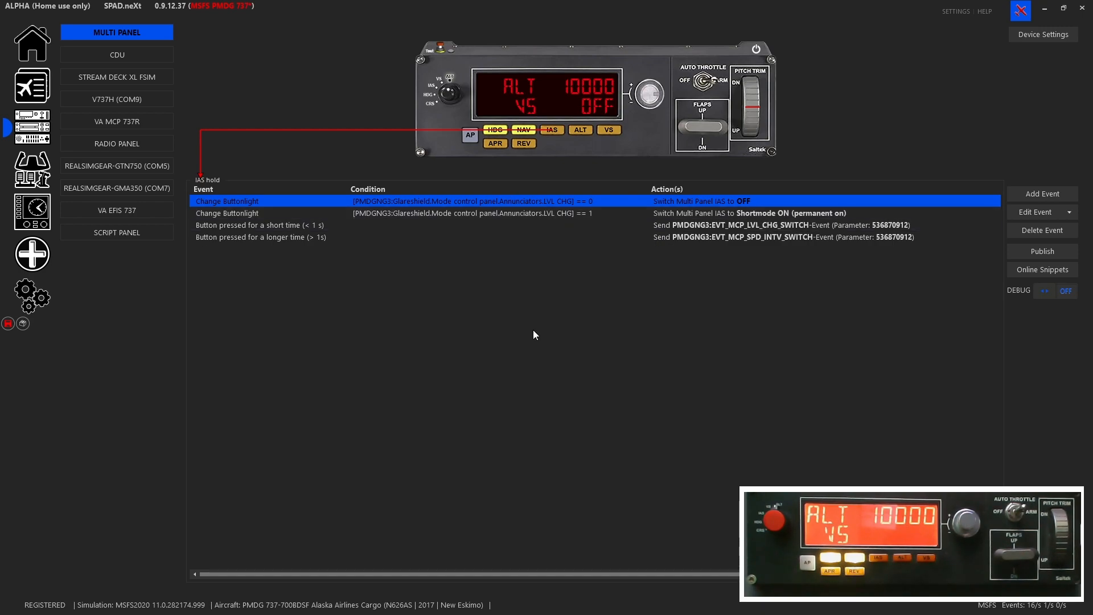
left_click(564, 226)
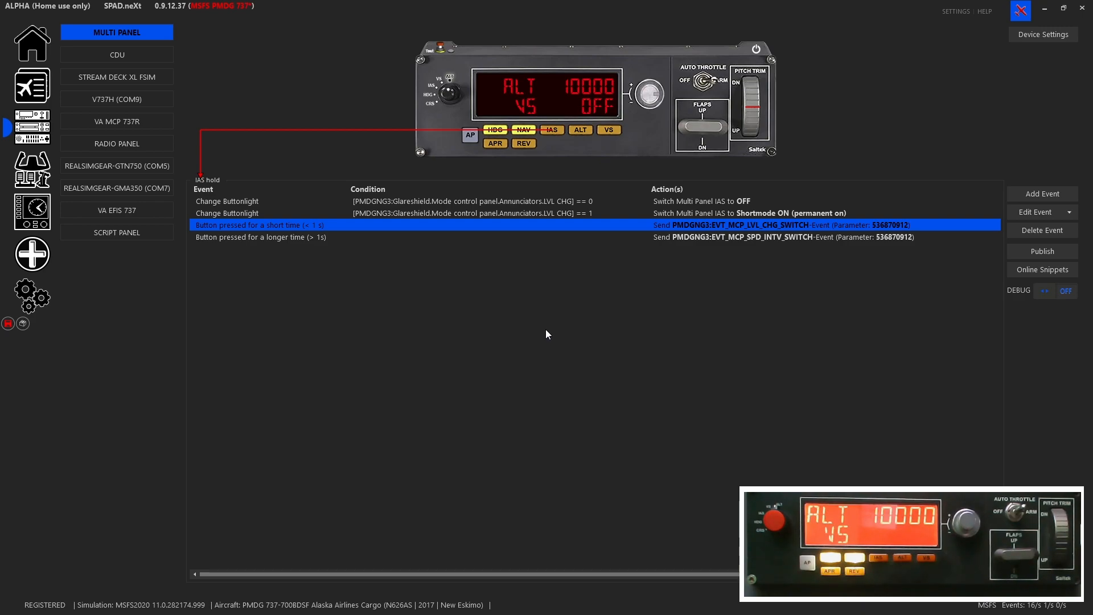
left_click(558, 237)
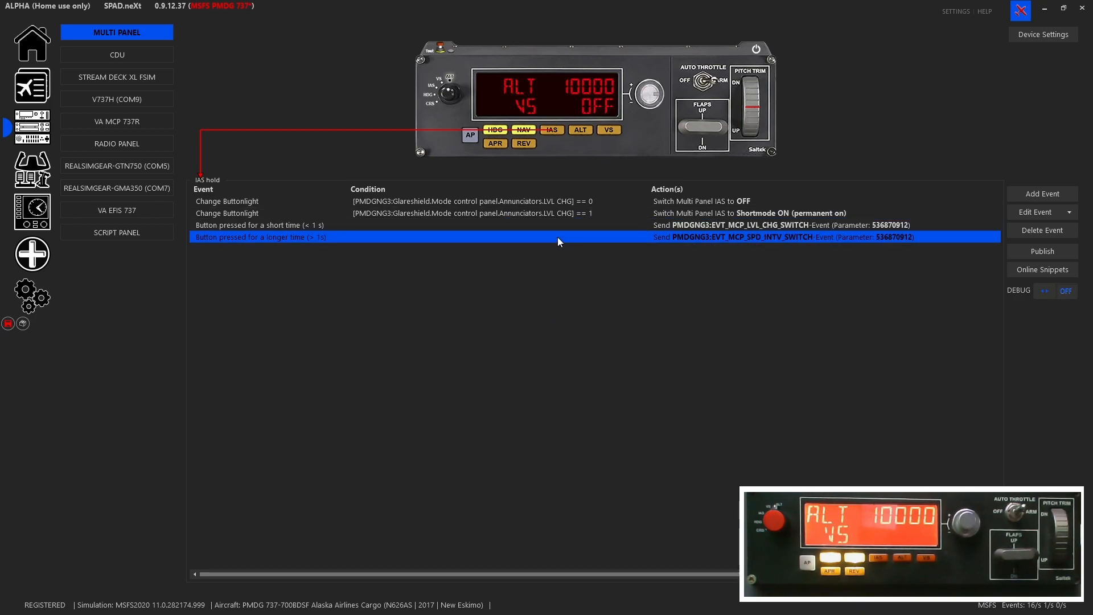
left_click(580, 131)
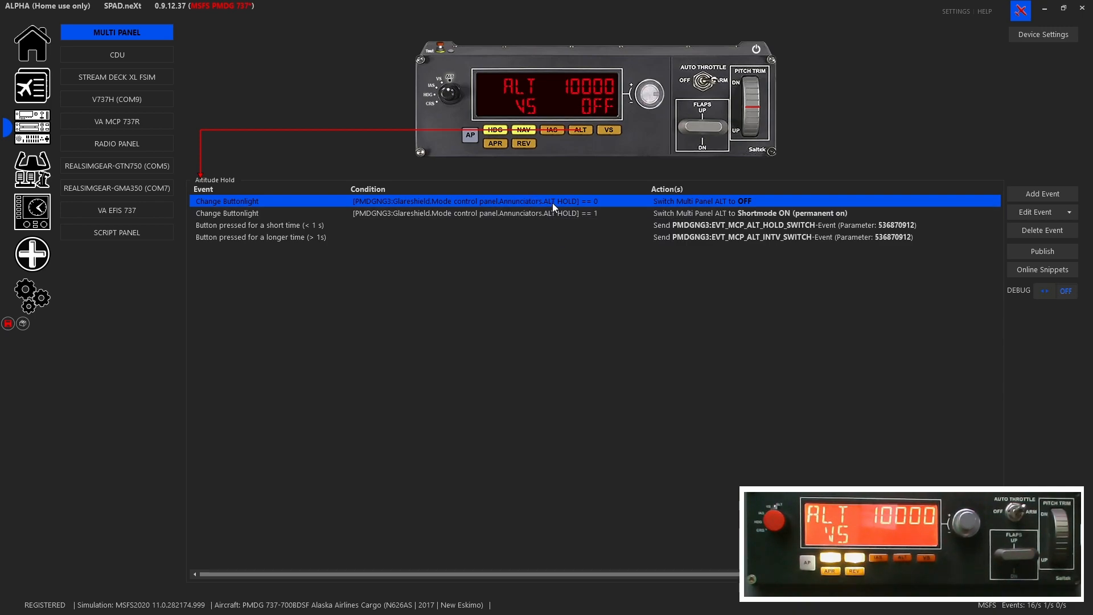
left_click(660, 226)
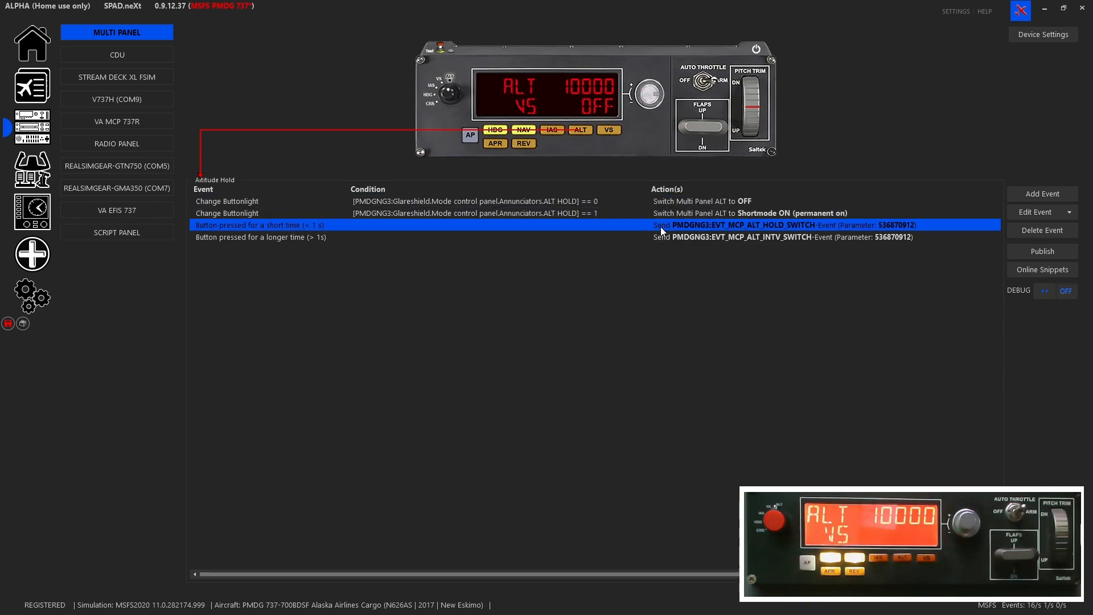
left_click(696, 238)
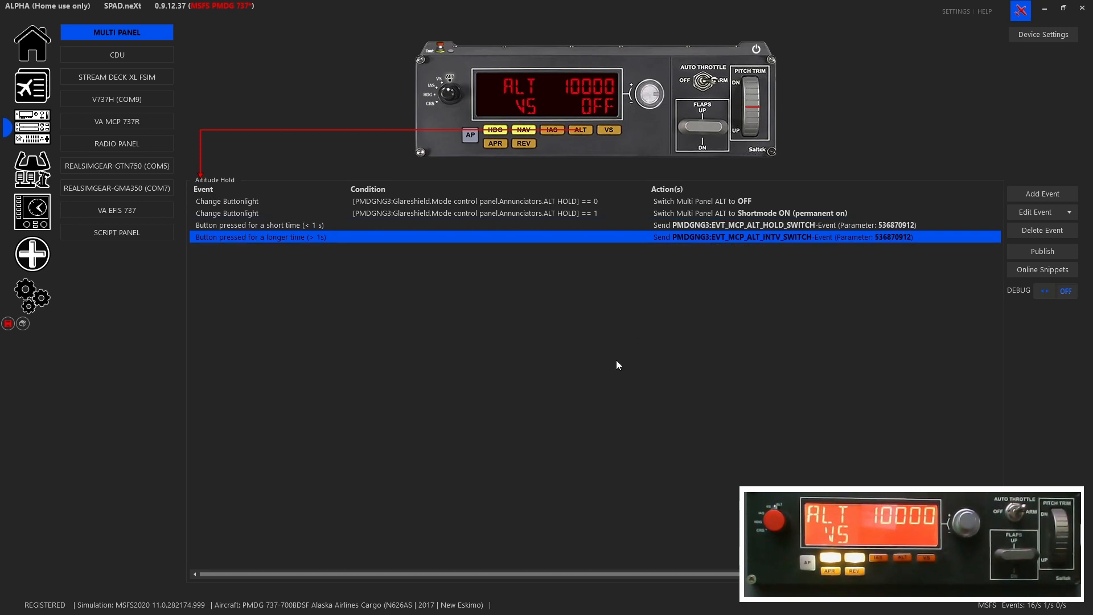
Step: Review the button light and short-press events assigned to the VS, APR and REV buttons
left_click(608, 131)
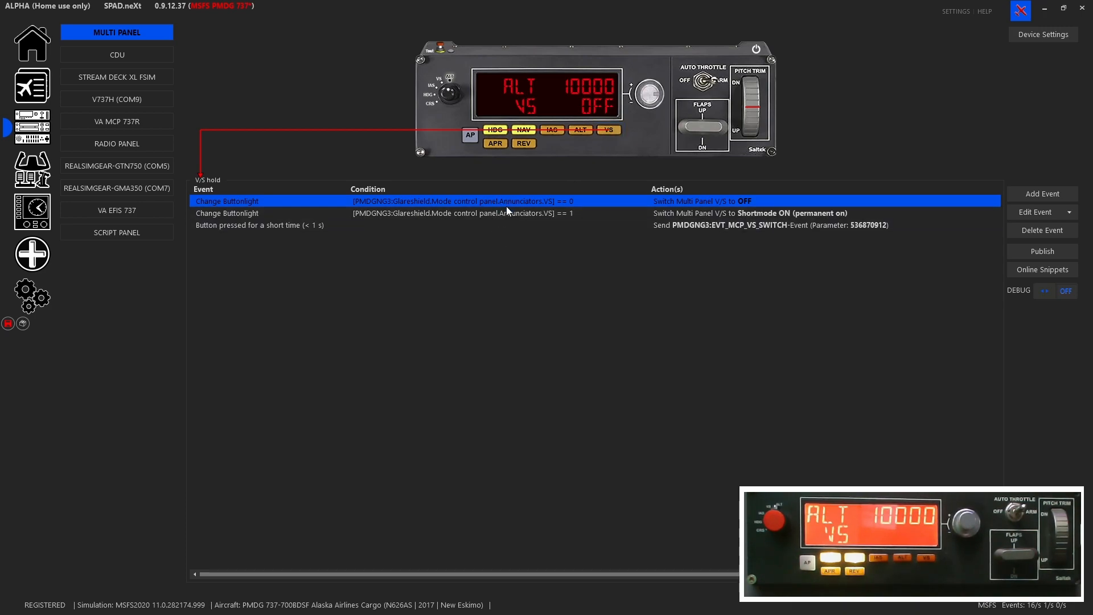
left_click(669, 230)
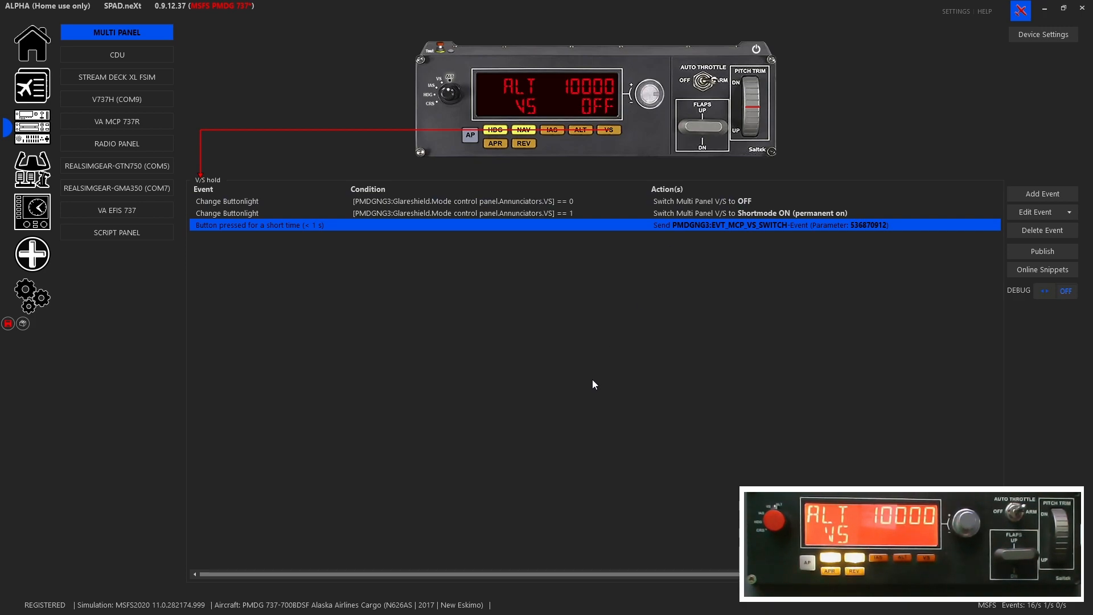
left_click(503, 145)
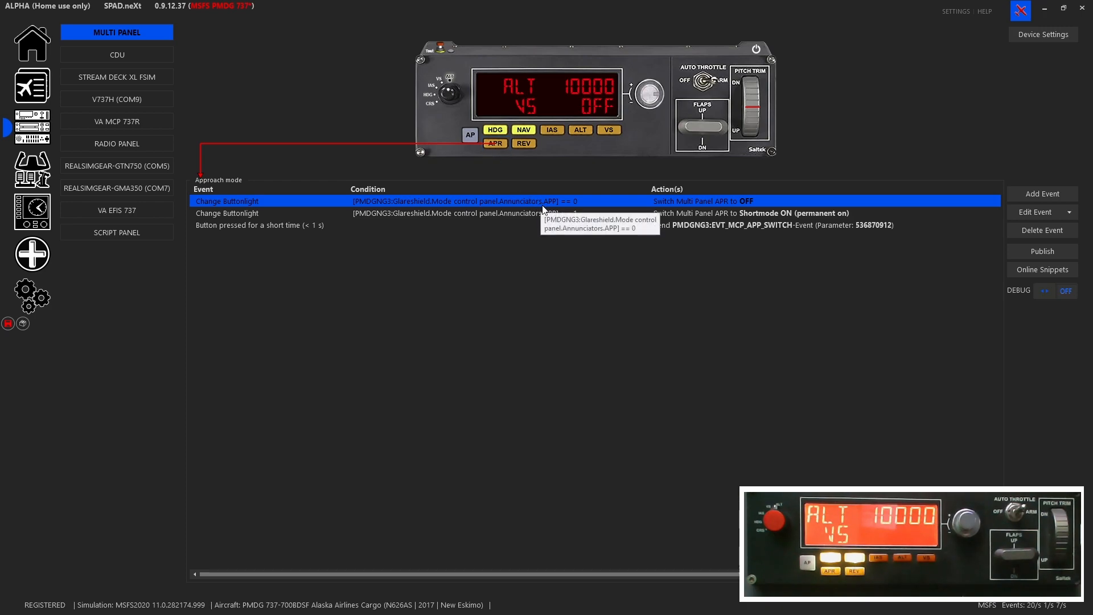
left_click(523, 143)
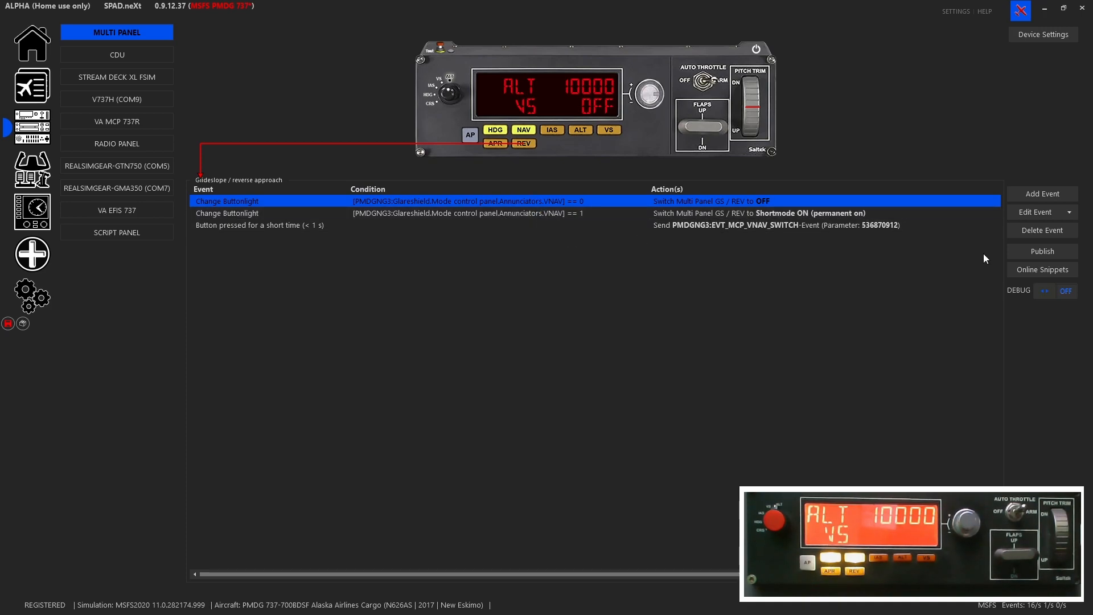
left_click(752, 228)
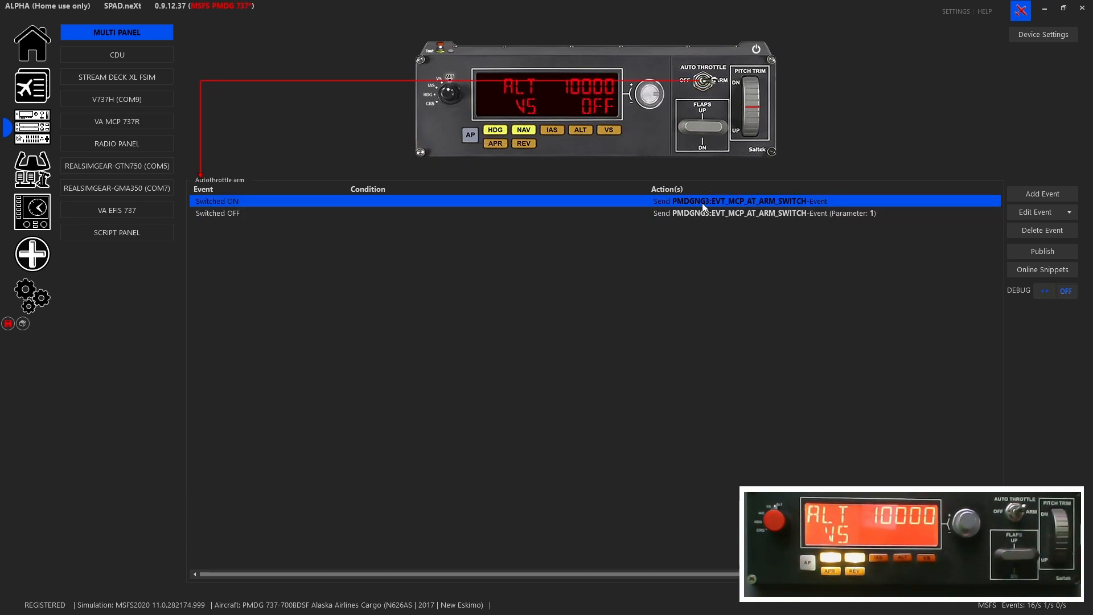
Step: Inspect the Autothrottle arm Switched ON event's EVT_MCP_AT_ARM_SWITCH action and the Switched OFF event, closing both without changes
double_click(702, 203)
left_click(665, 310)
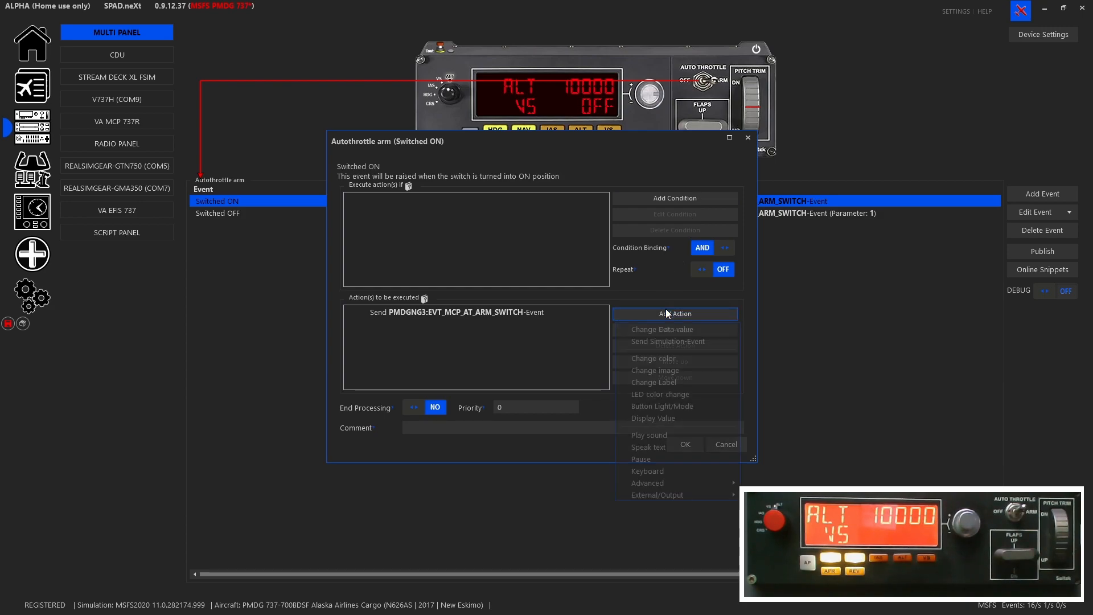
left_click(668, 345)
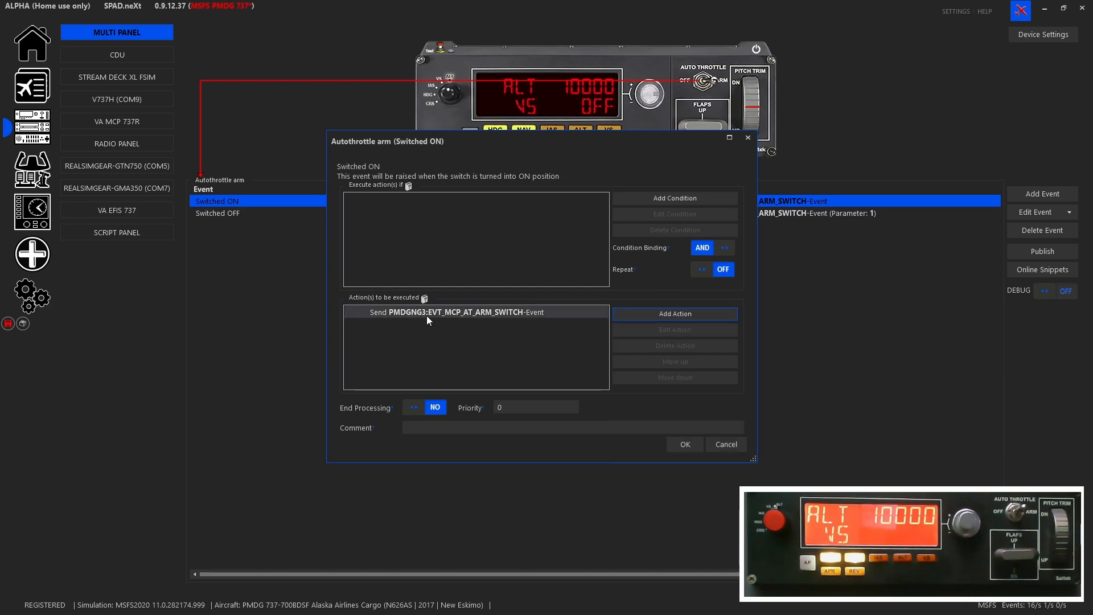
double_click(481, 313)
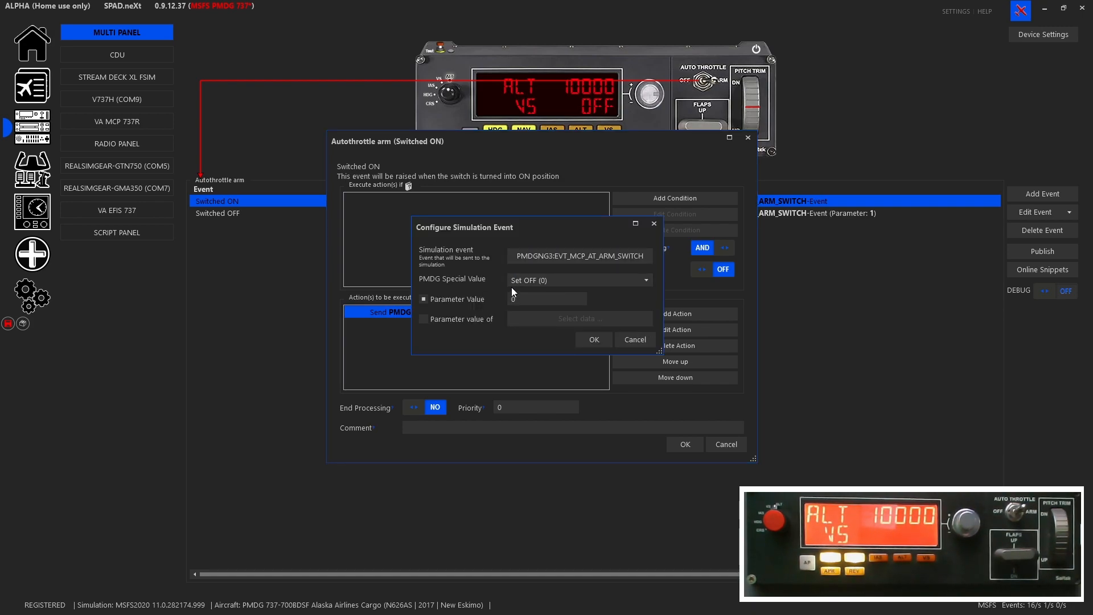
left_click(635, 340)
left_click(726, 444)
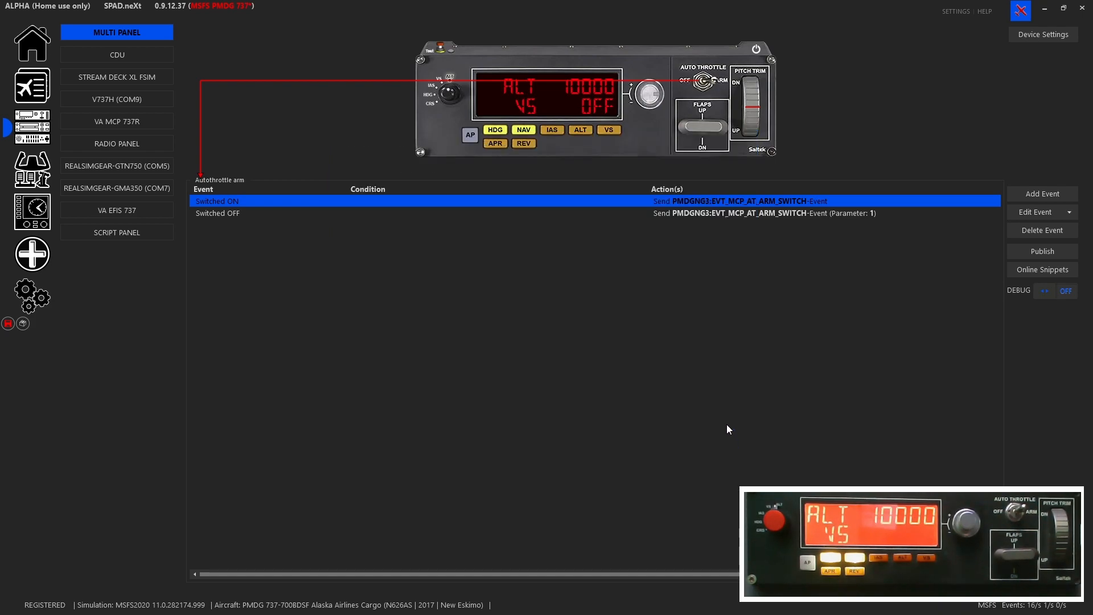
double_click(778, 217)
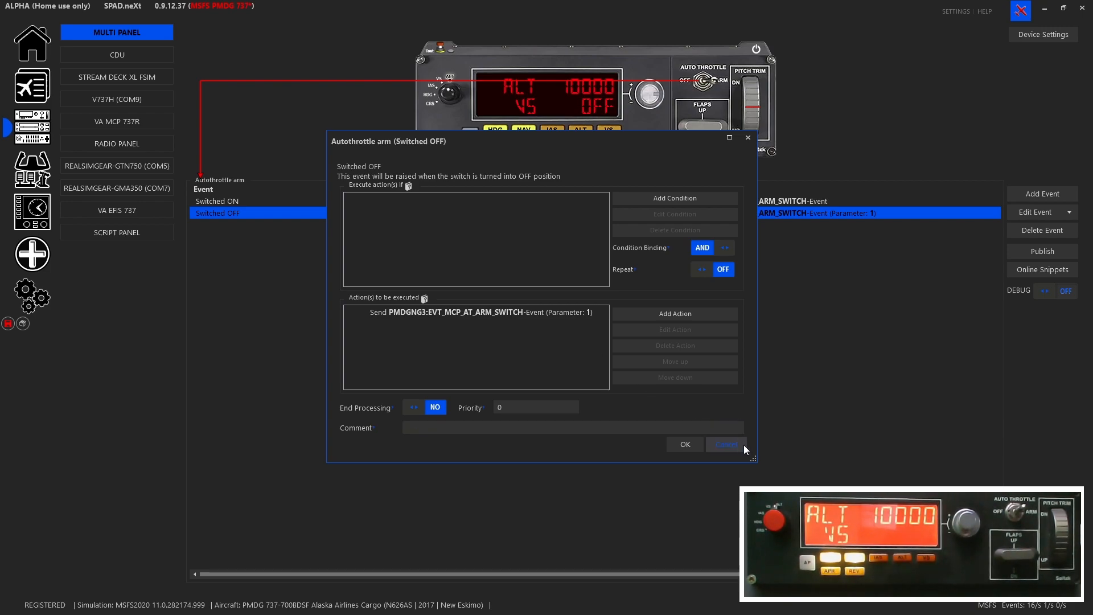
left_click(727, 445)
Step: Compare the disengage bar events assigned to Flaps UP and Flaps DOWN, and open the pitch trim wheel's event list
left_click(712, 140)
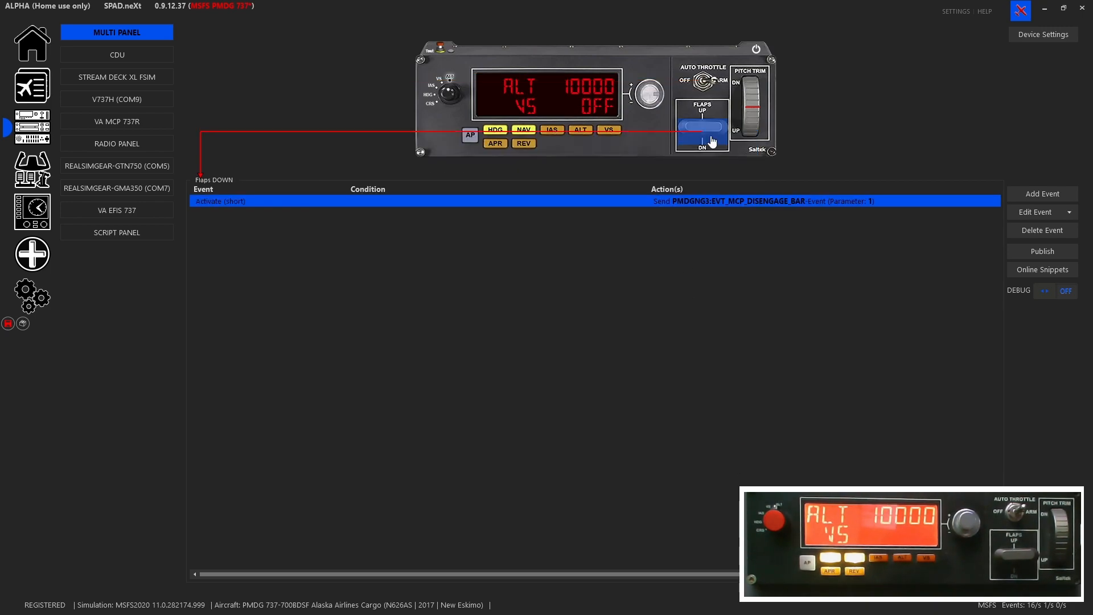
left_click(704, 142)
left_click(705, 143)
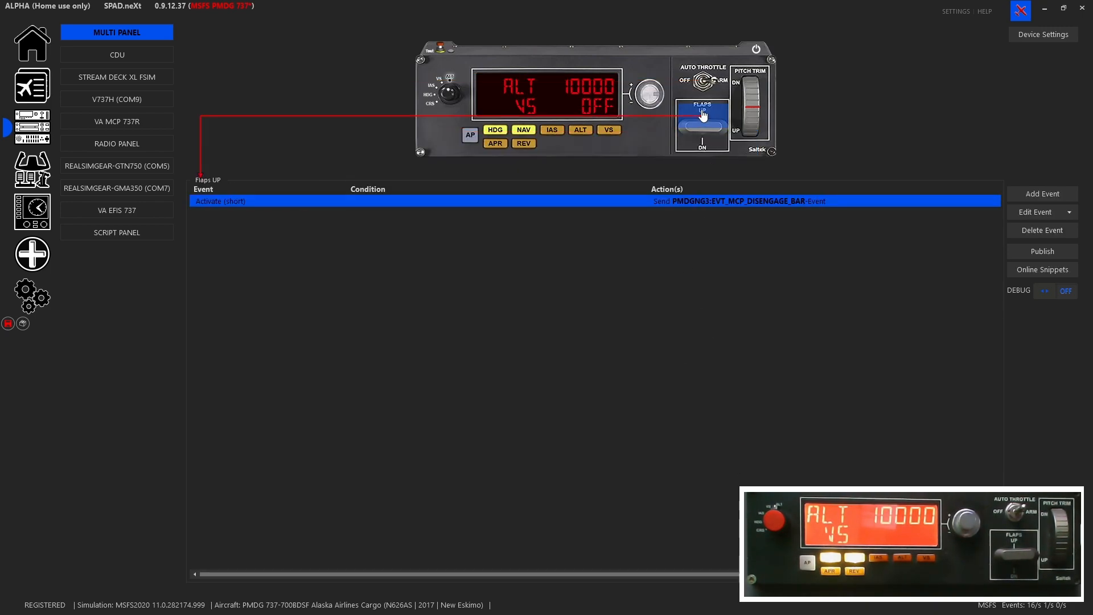
left_click(707, 143)
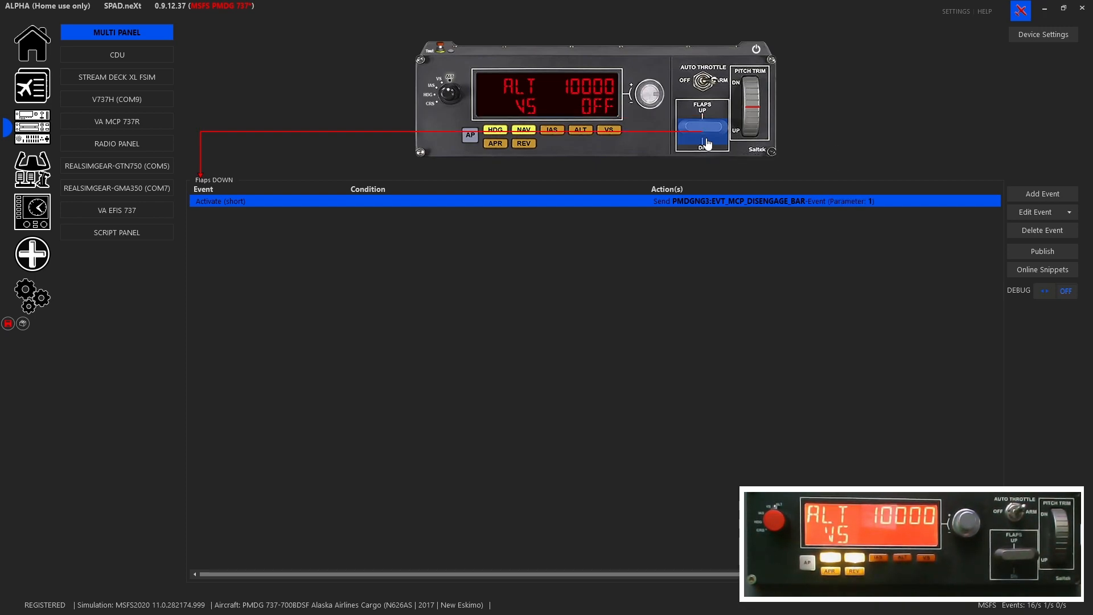
left_click(750, 107)
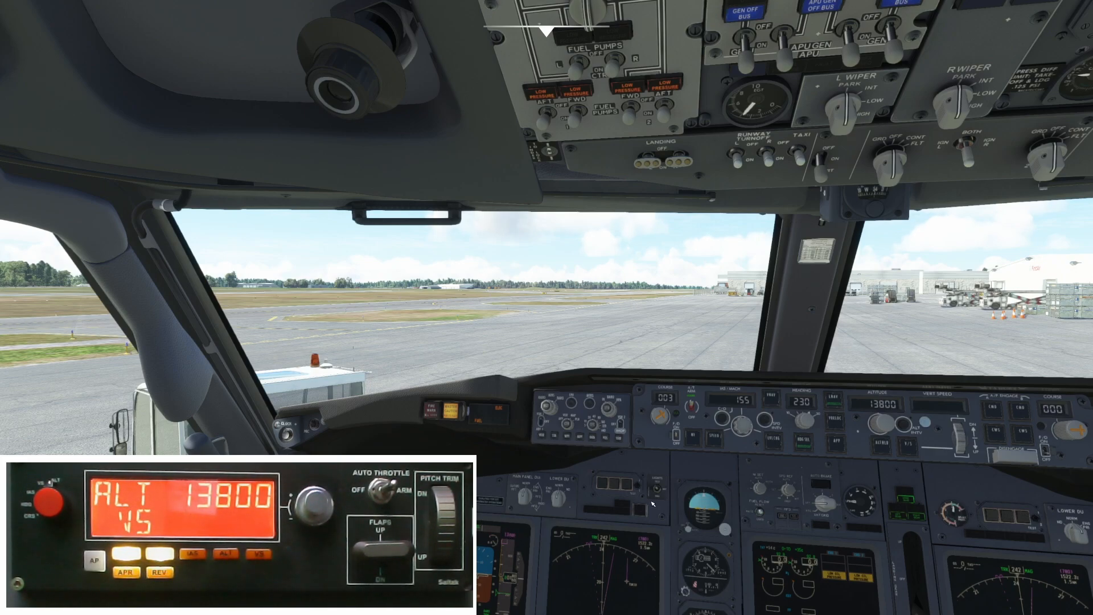
Step: In the Microsoft Flight Simulator cockpit, bring the captain's flight displays and mode control panel into view to examine them
left_click_drag(804, 475, 726, 503)
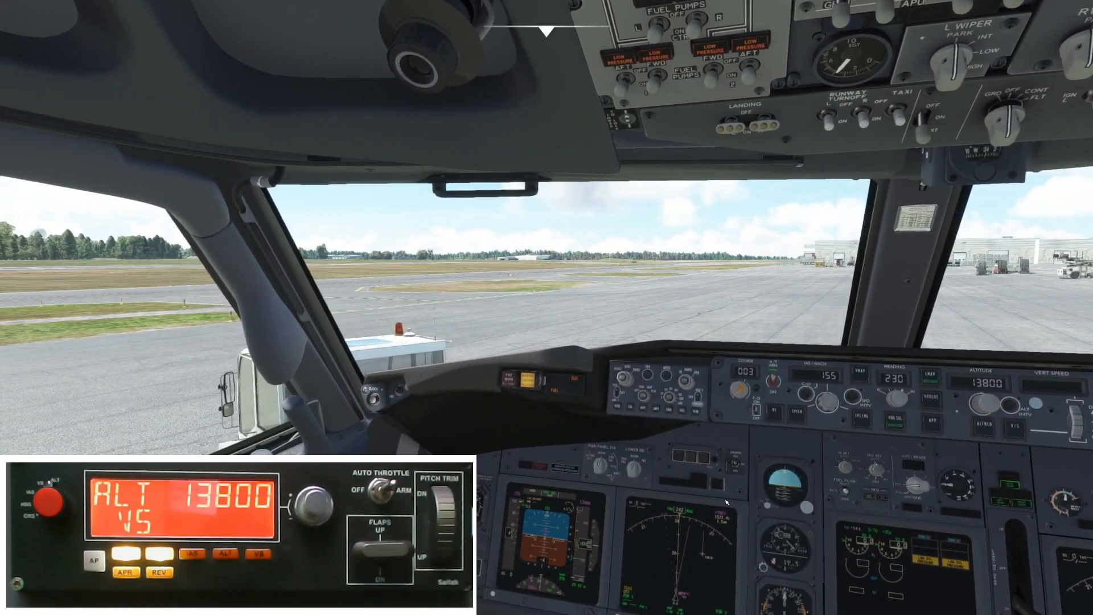
scroll(726, 503, "up", 5)
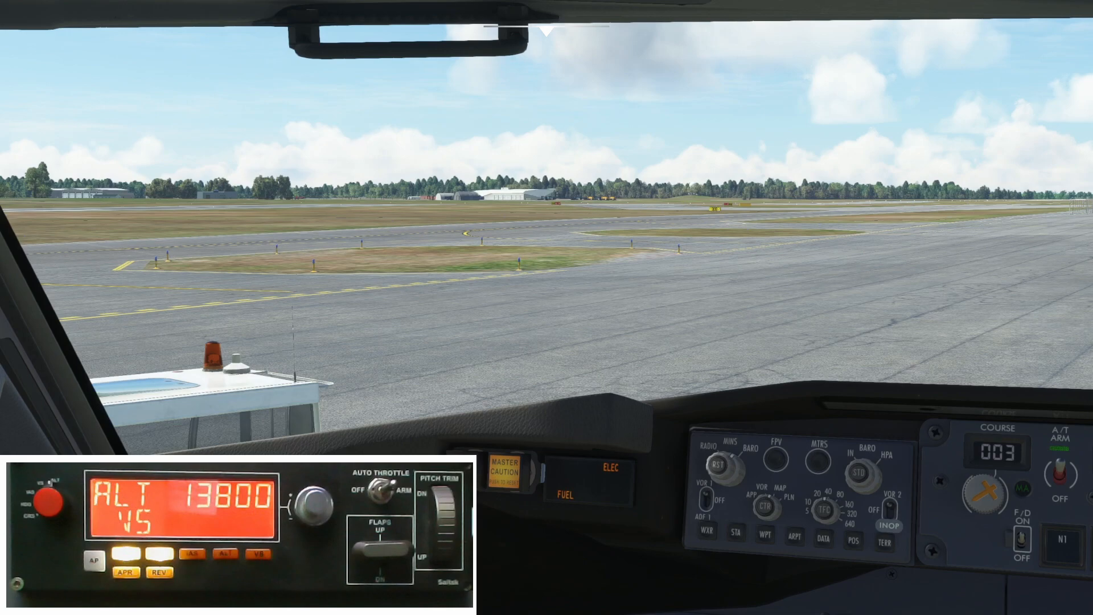
left_click_drag(727, 503, 697, 493)
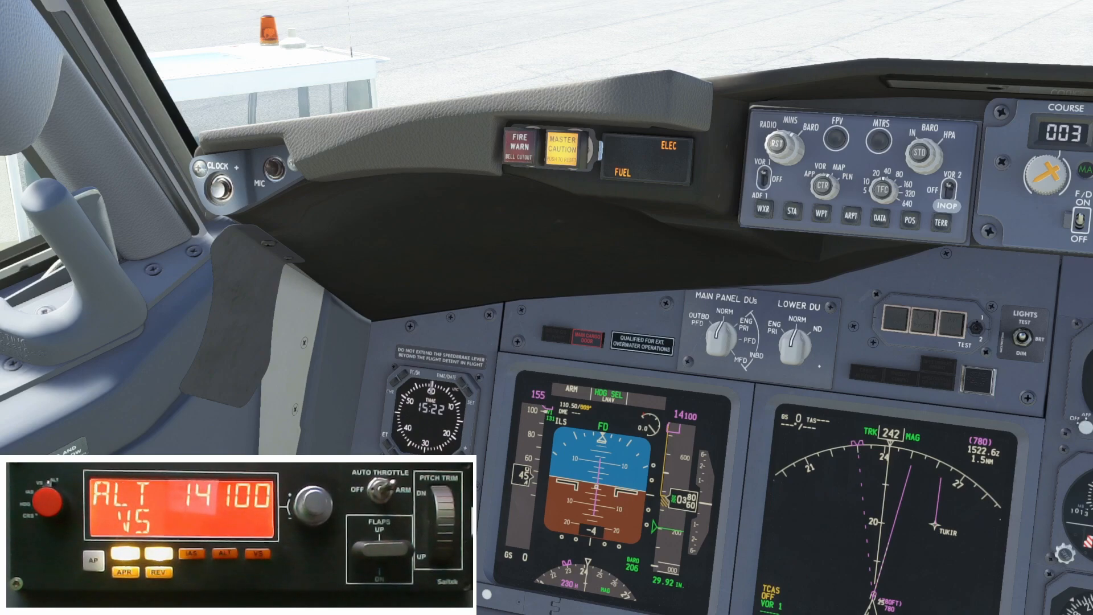
scroll(710, 489, "down", 5)
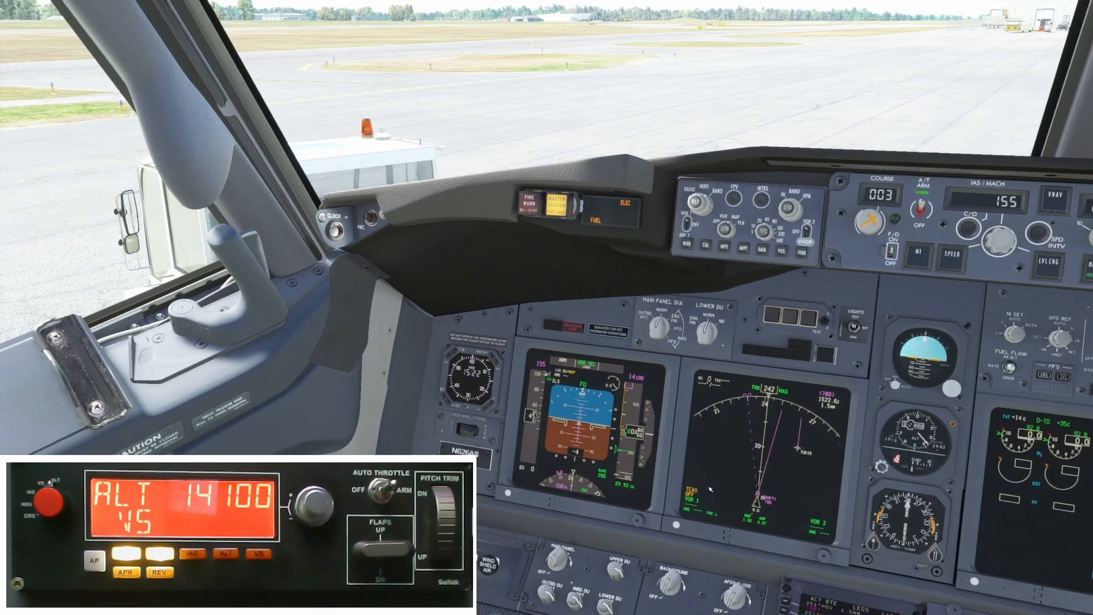